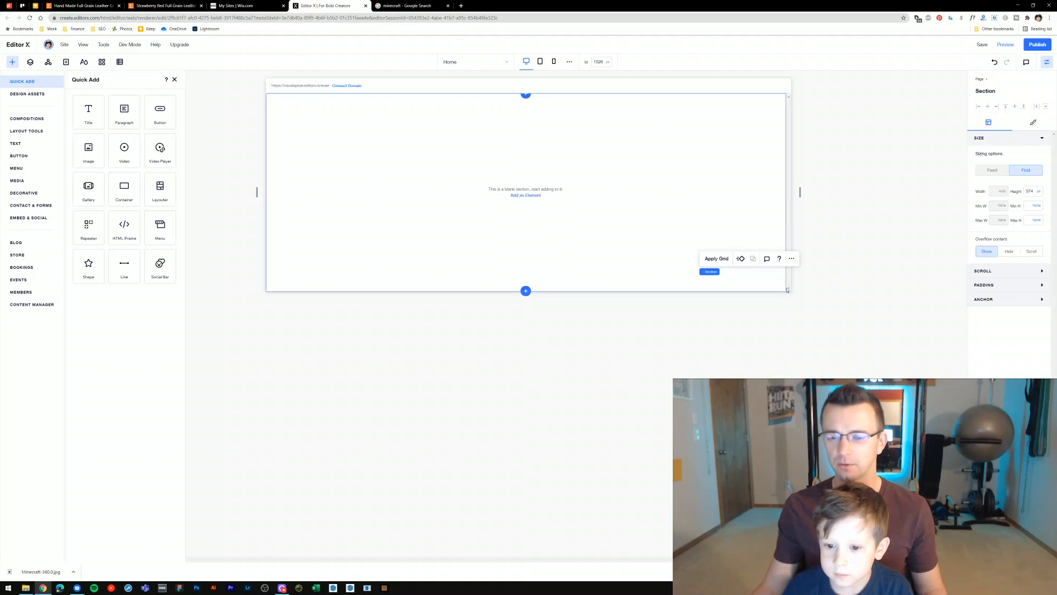
- Enlarge the blank section to about 1320 px high and widen the desktop canvas to about 2250 px
left_click(787, 289)
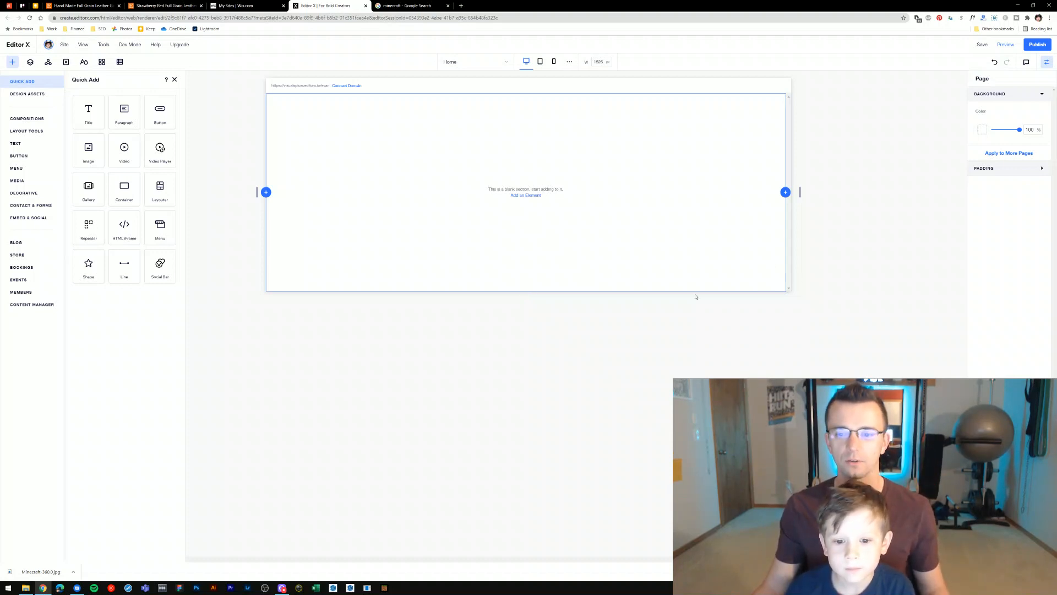
left_click(526, 283)
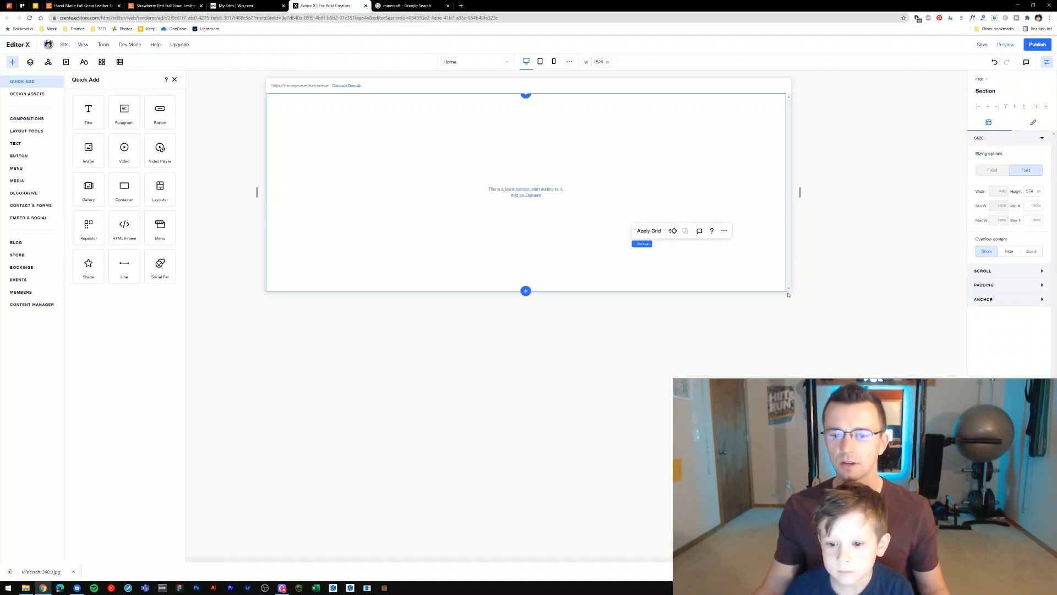
left_click_drag(784, 288, 784, 533)
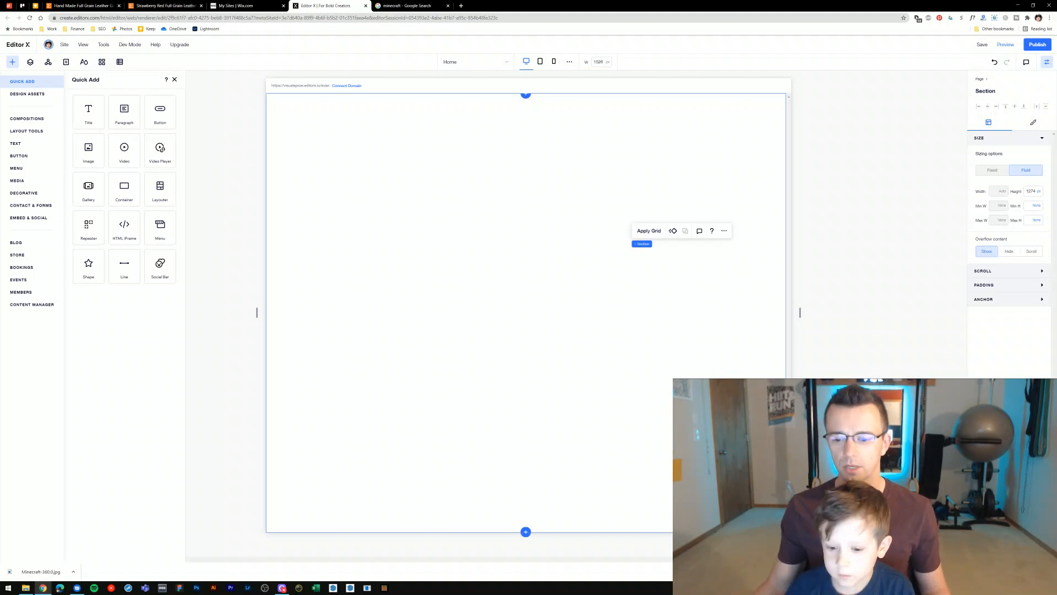
left_click(875, 275)
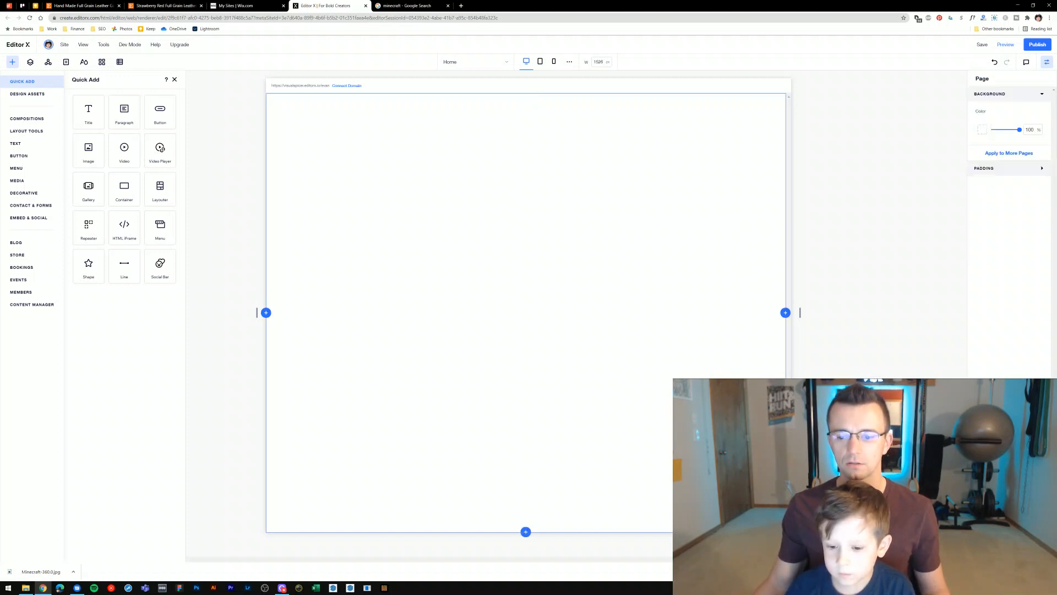
left_click(633, 275)
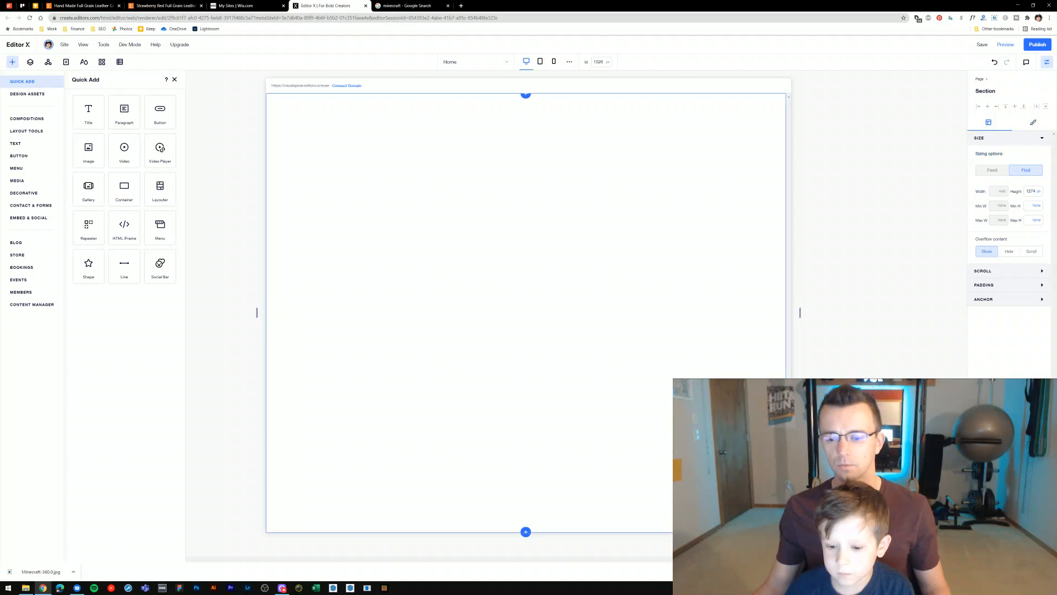
left_click_drag(551, 531, 550, 557)
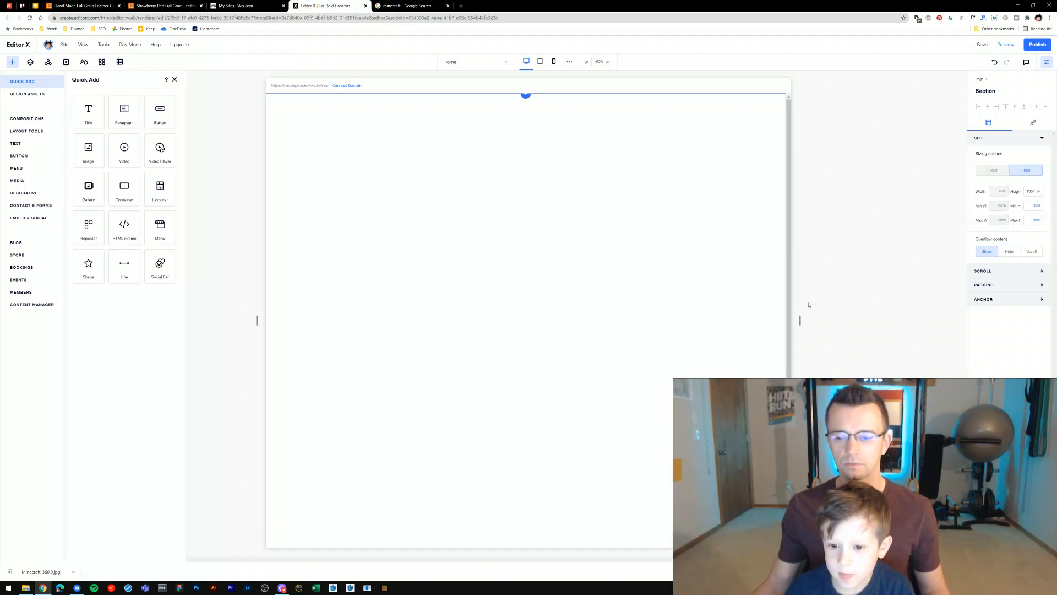
left_click_drag(799, 325, 938, 327)
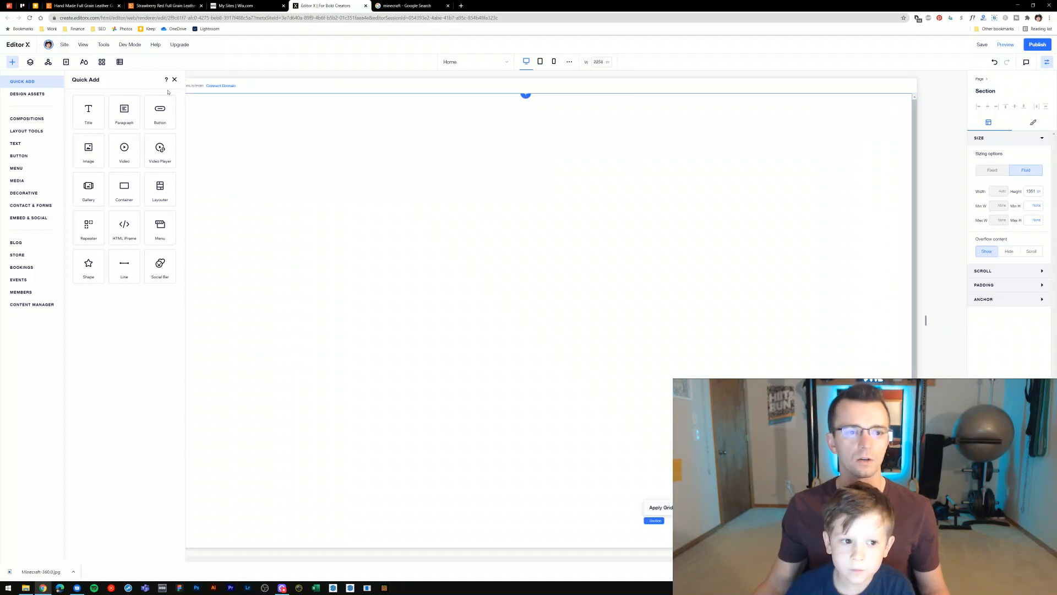
- Add an image element to the section and replace its placeholder with the Minecraft Dungeons picture from Site Files
left_click(84, 146)
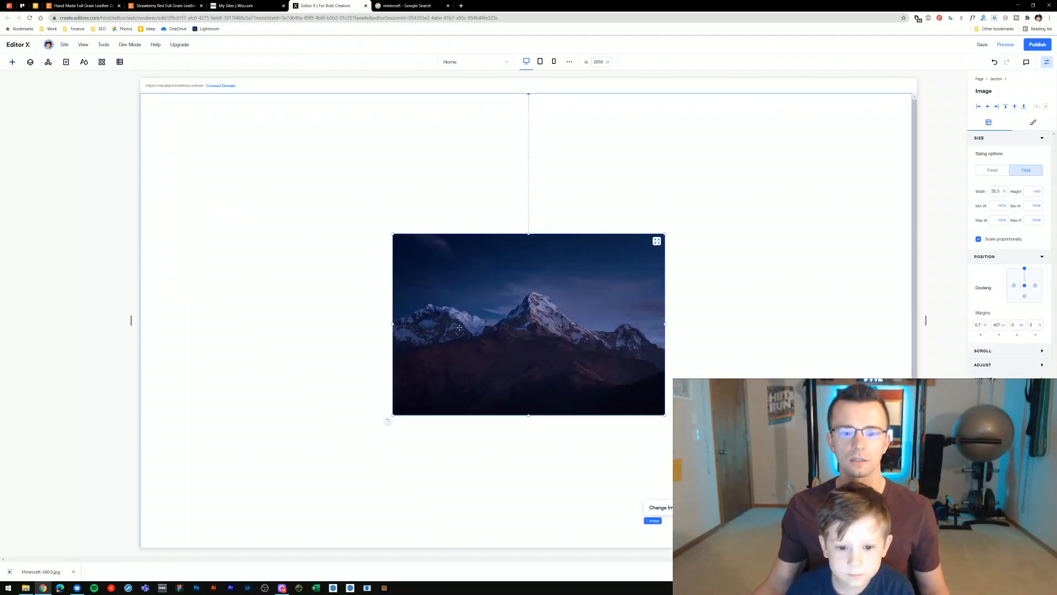
left_click(536, 313)
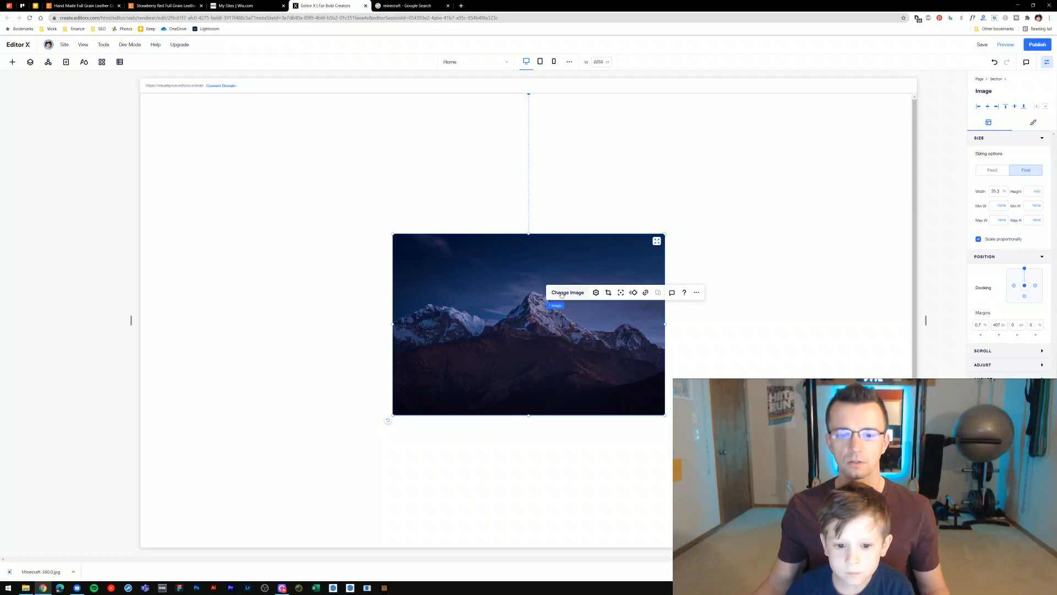
left_click(566, 297)
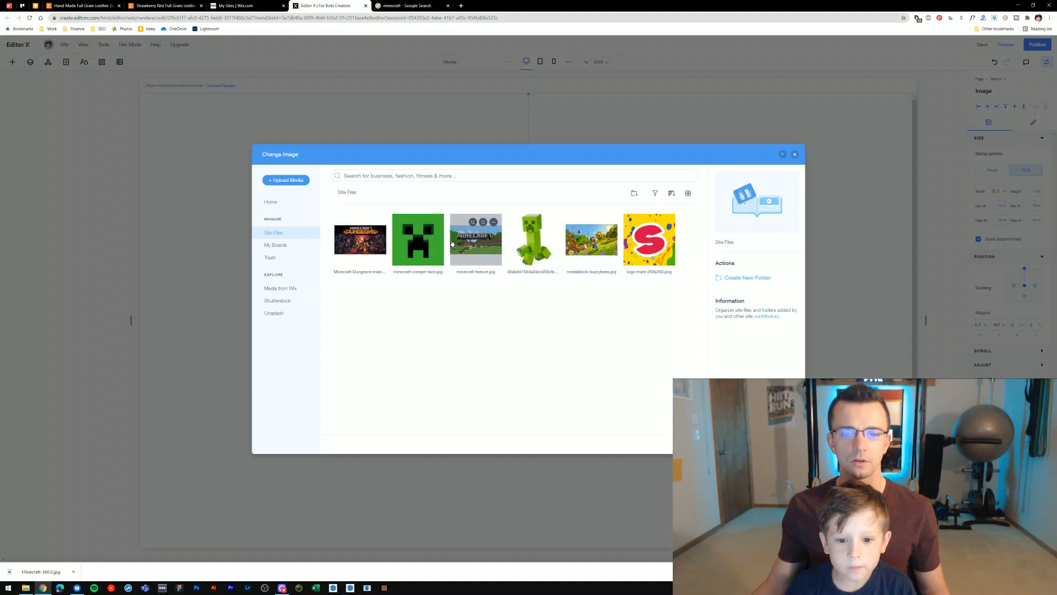
double_click(359, 241)
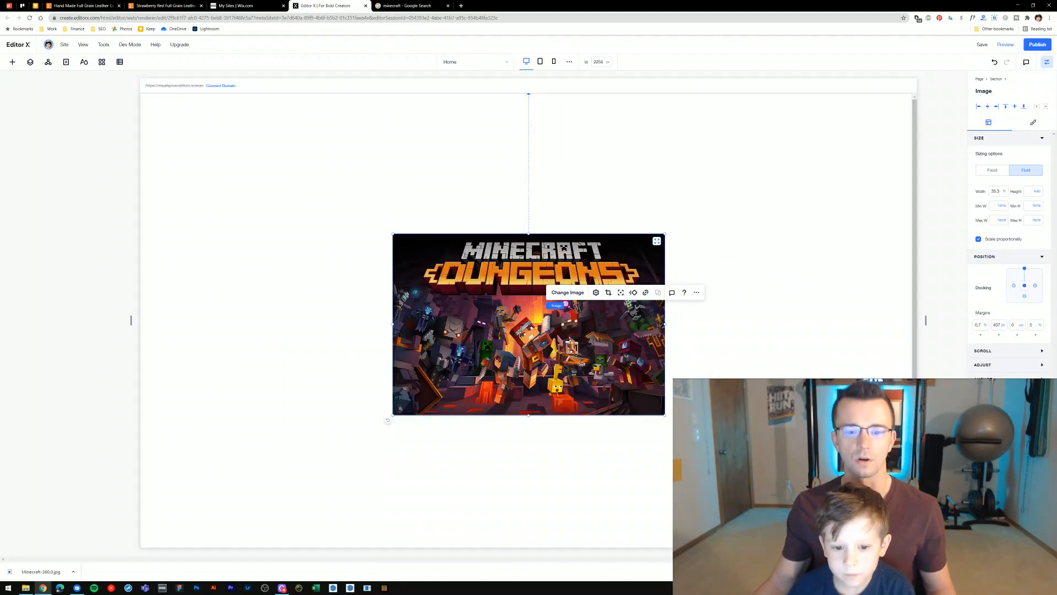
- Move the Minecraft Dungeons image to the section's upper-left corner with a small gap from both edges
left_click(449, 275)
left_click(448, 281)
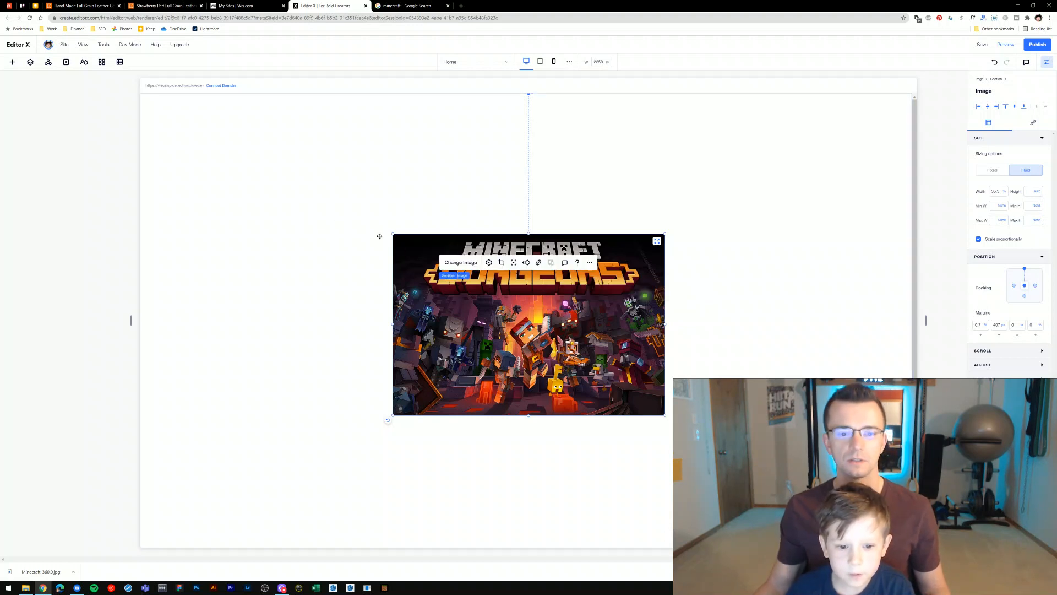
left_click_drag(447, 276, 343, 211)
left_click_drag(507, 357, 360, 349)
left_click_drag(337, 314, 264, 241)
left_click_drag(244, 175, 219, 125)
left_click_drag(266, 226, 268, 224)
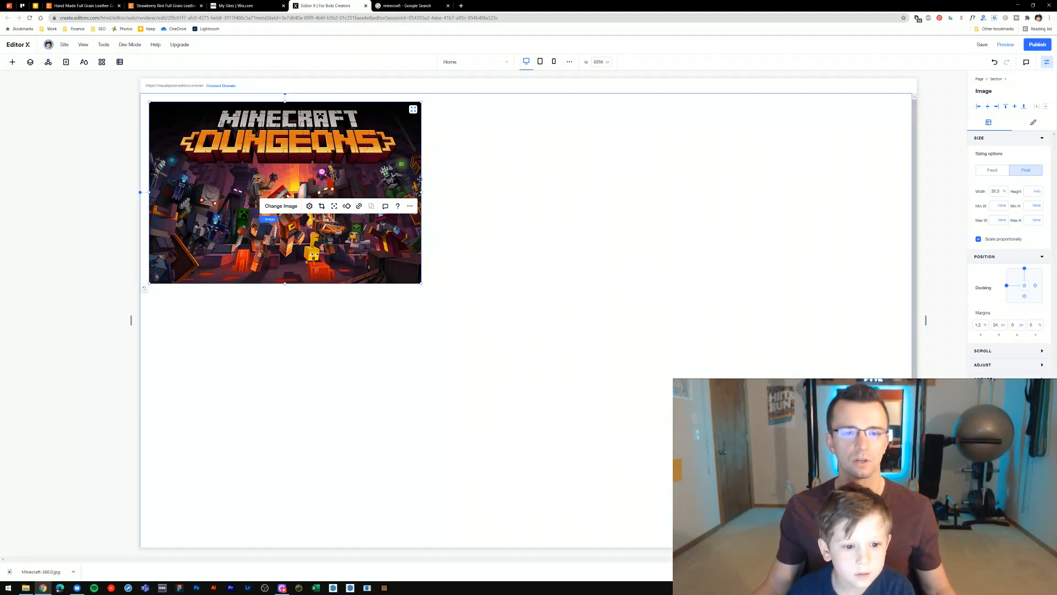
- Stretch the Minecraft Dungeons image to fill the entire section
left_click(414, 108)
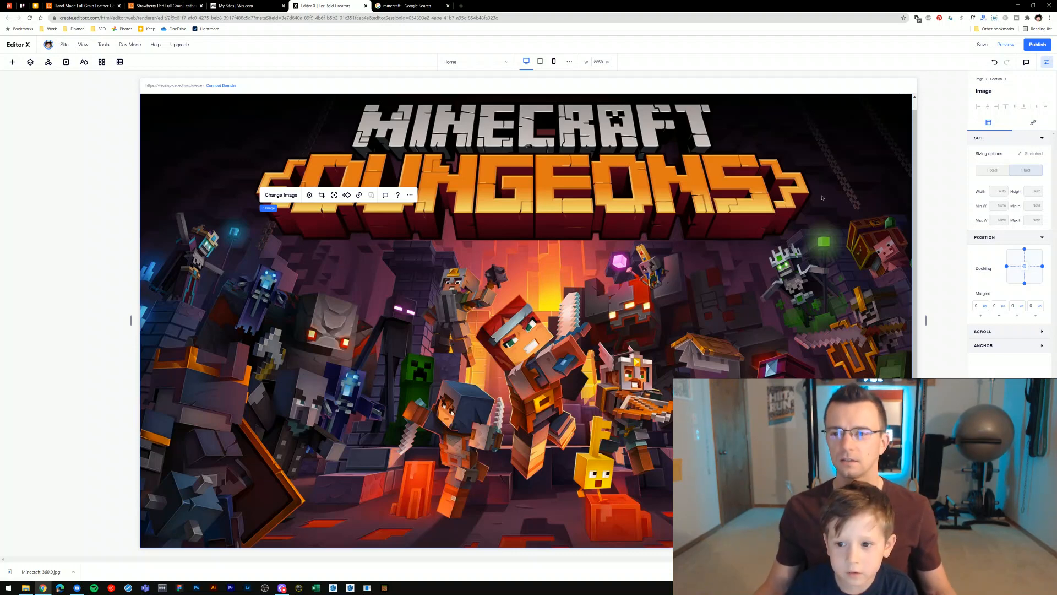
left_click(855, 168)
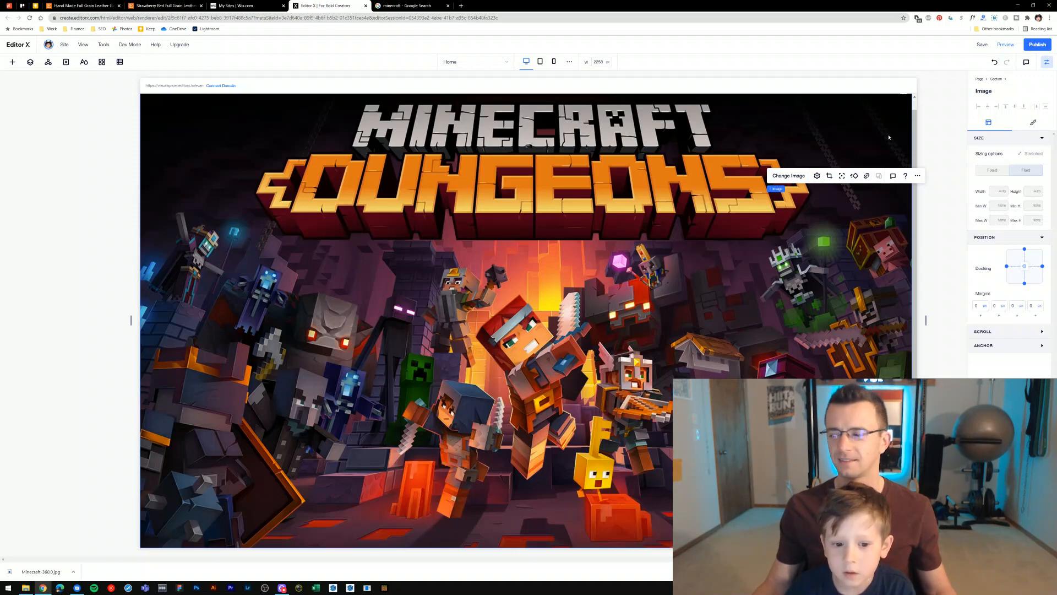
left_click(887, 112)
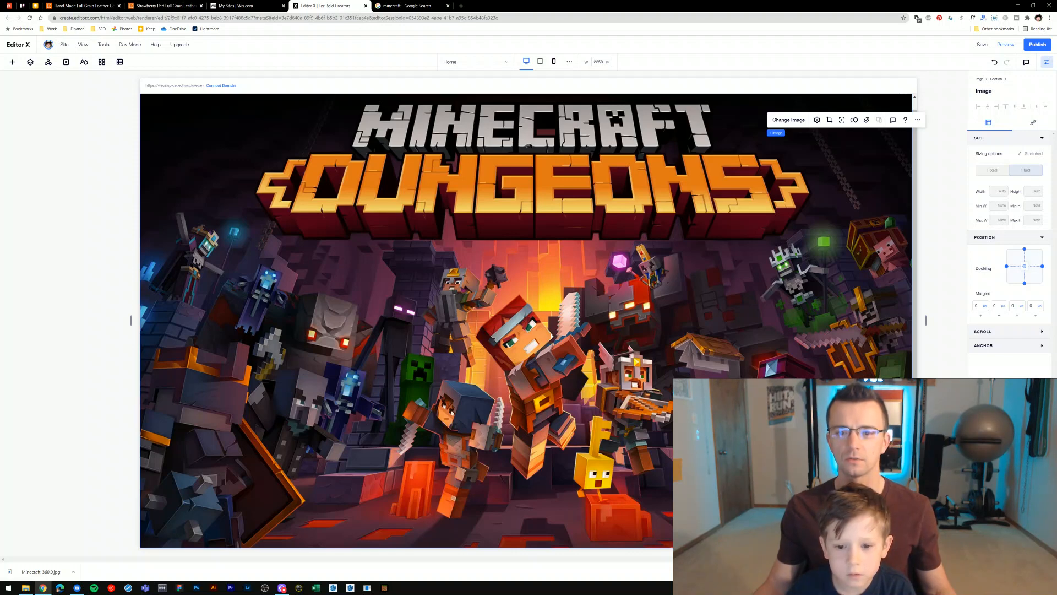
left_click(544, 331)
left_click(482, 321)
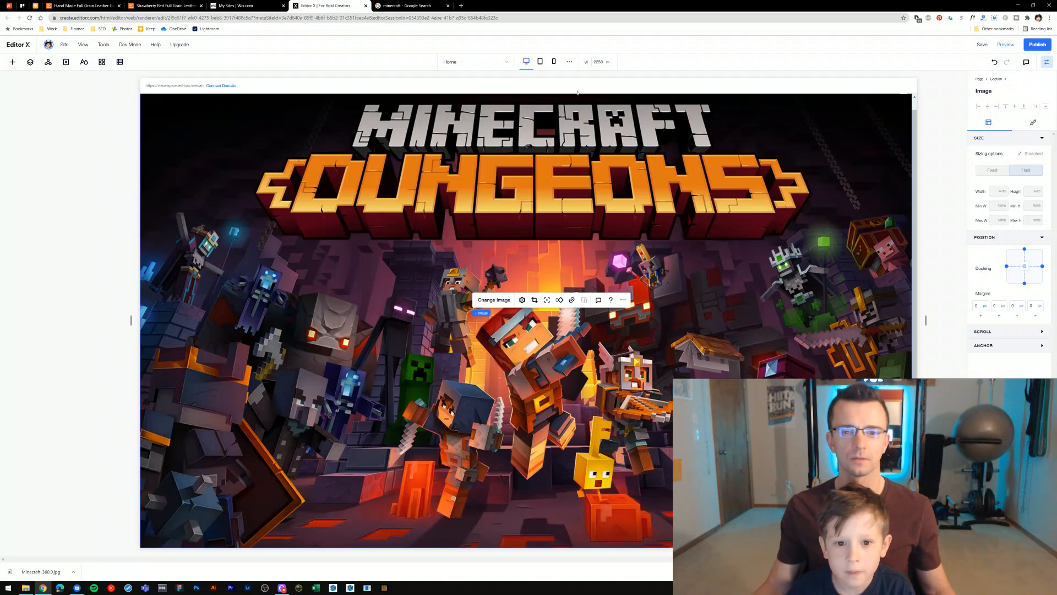
- Check the stretched image at the tablet and mobile breakpoints, and return to the desktop view
left_click(540, 61)
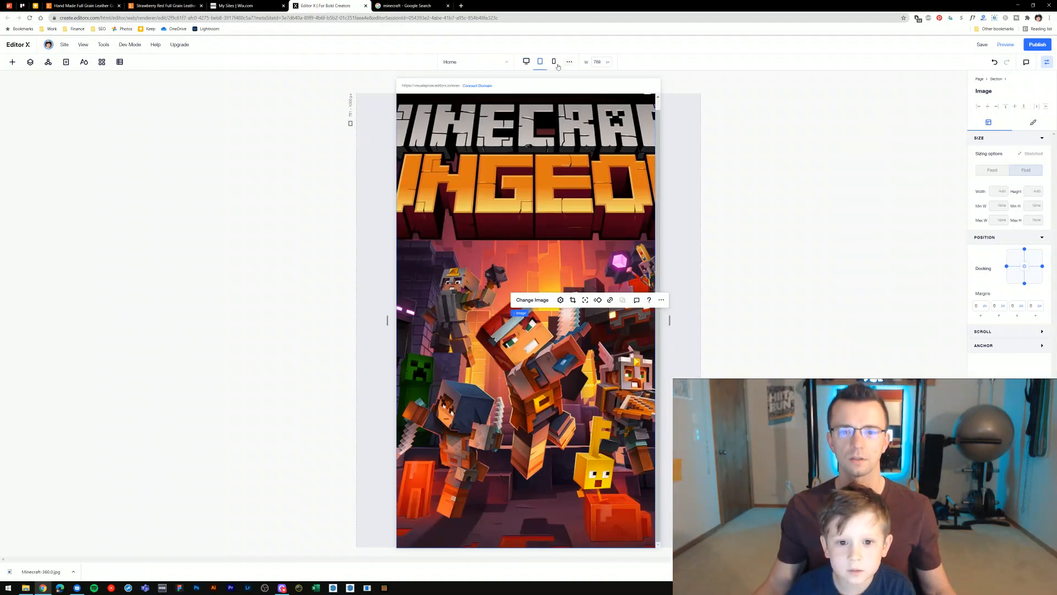
left_click(554, 62)
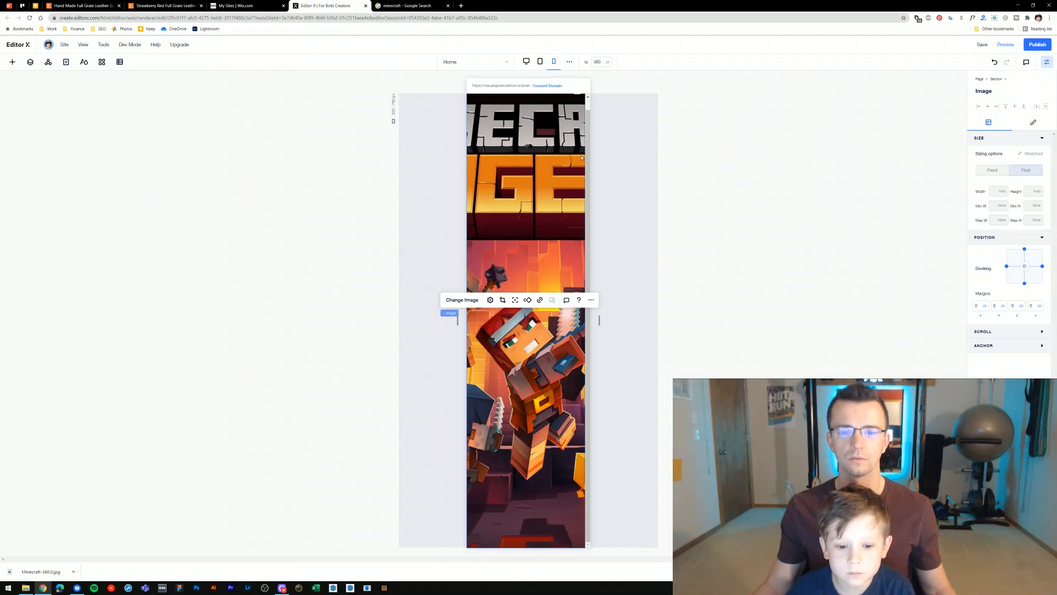
left_click(526, 59)
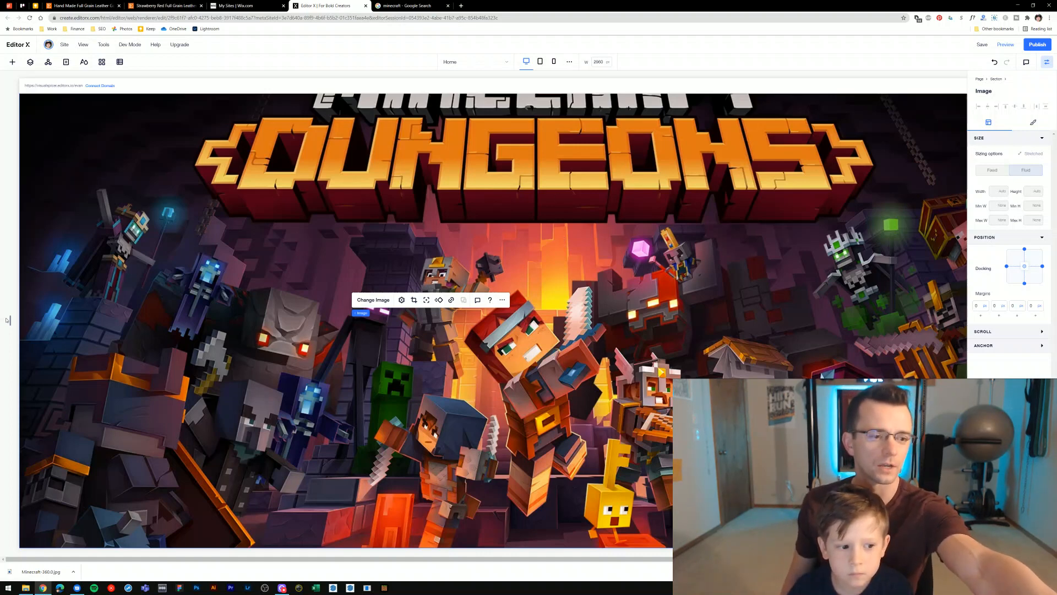
- Narrow the desktop canvas to about 1800 px wide
left_click(65, 319)
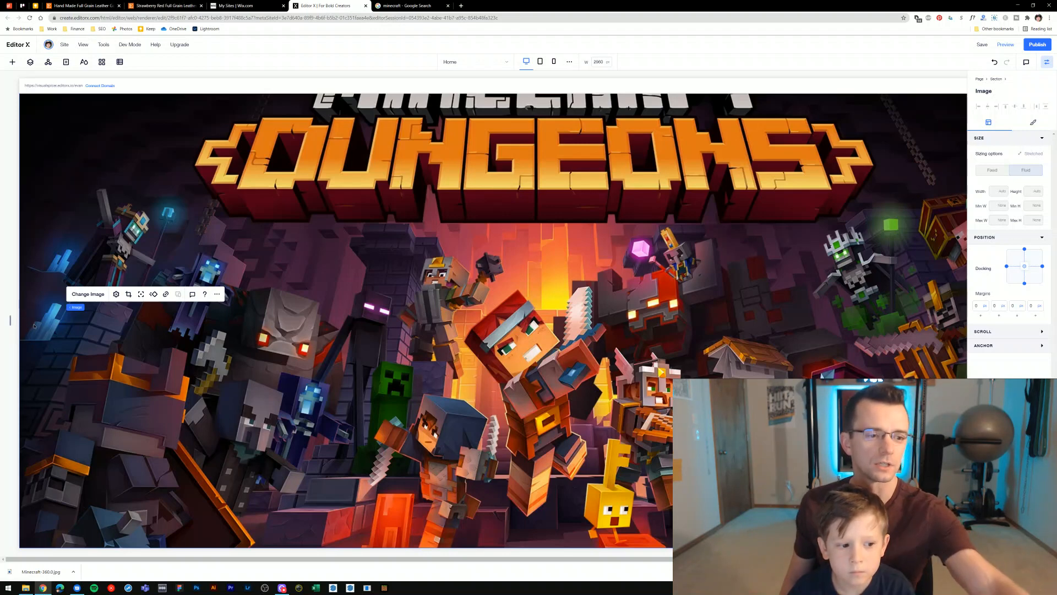
left_click(24, 329)
left_click(46, 321)
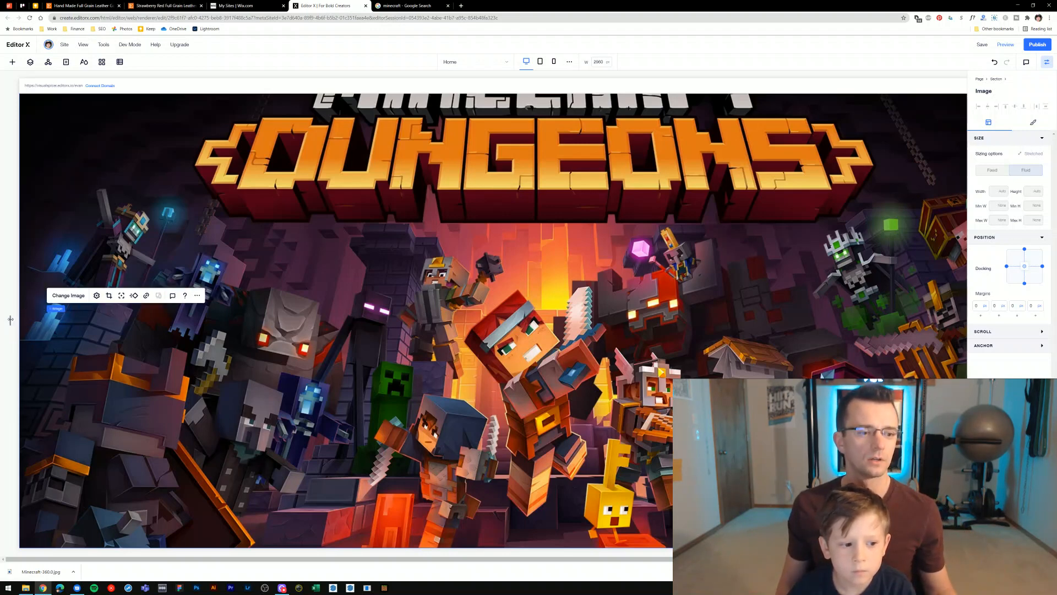
left_click(142, 349)
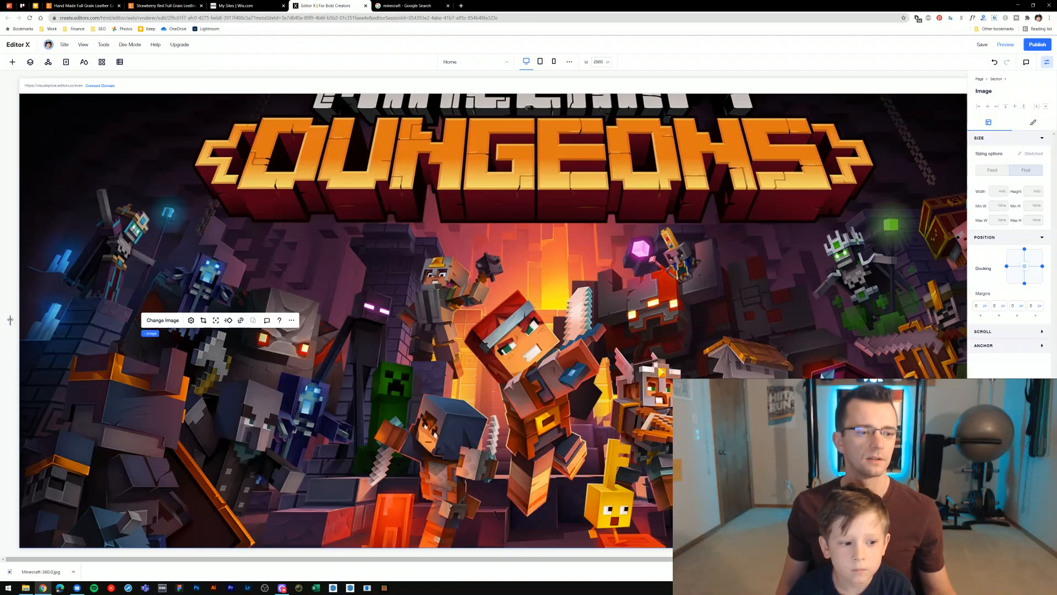
left_click_drag(10, 319, 208, 318)
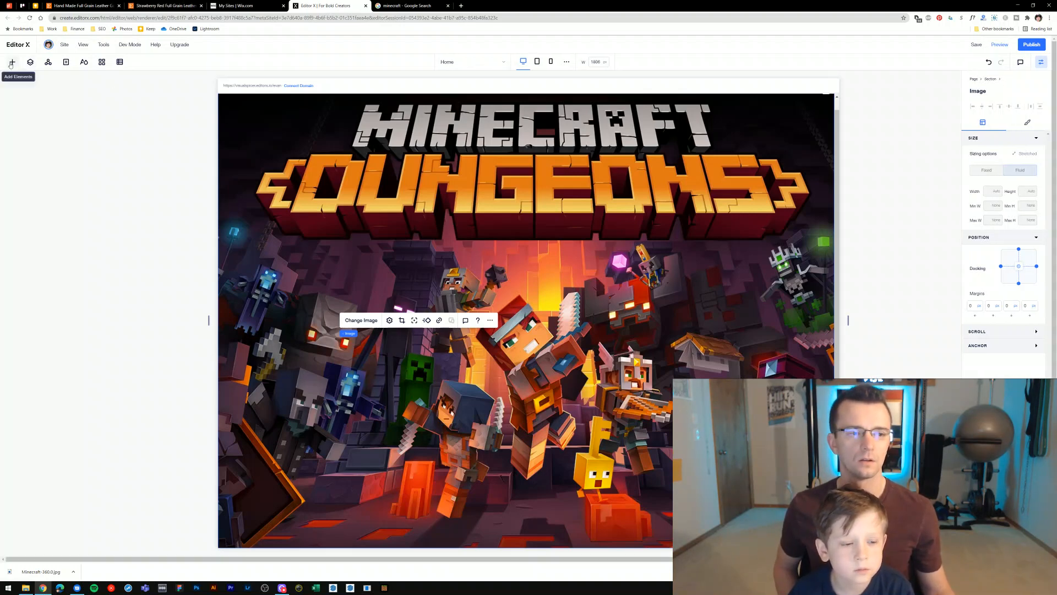
- Add a second image element on top of the Minecraft Dungeons background, left of the central character
left_click(12, 61)
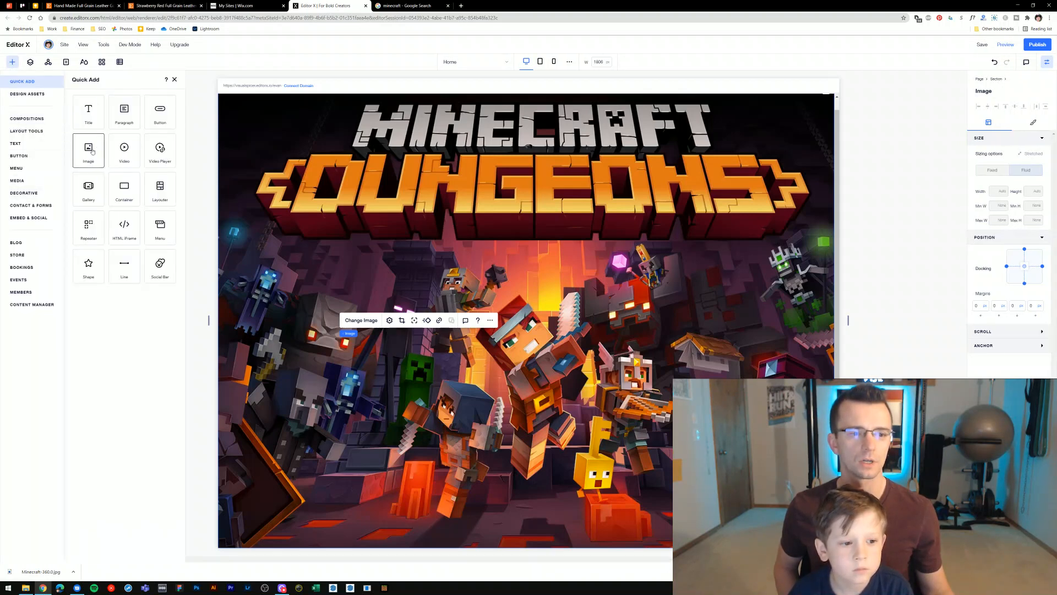
left_click(93, 166)
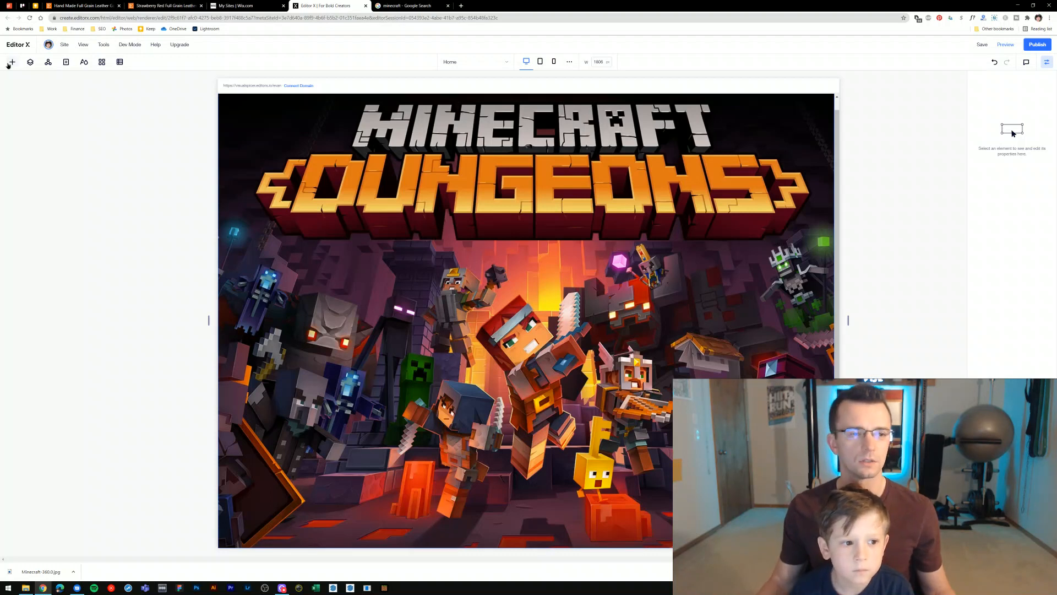
left_click(10, 63)
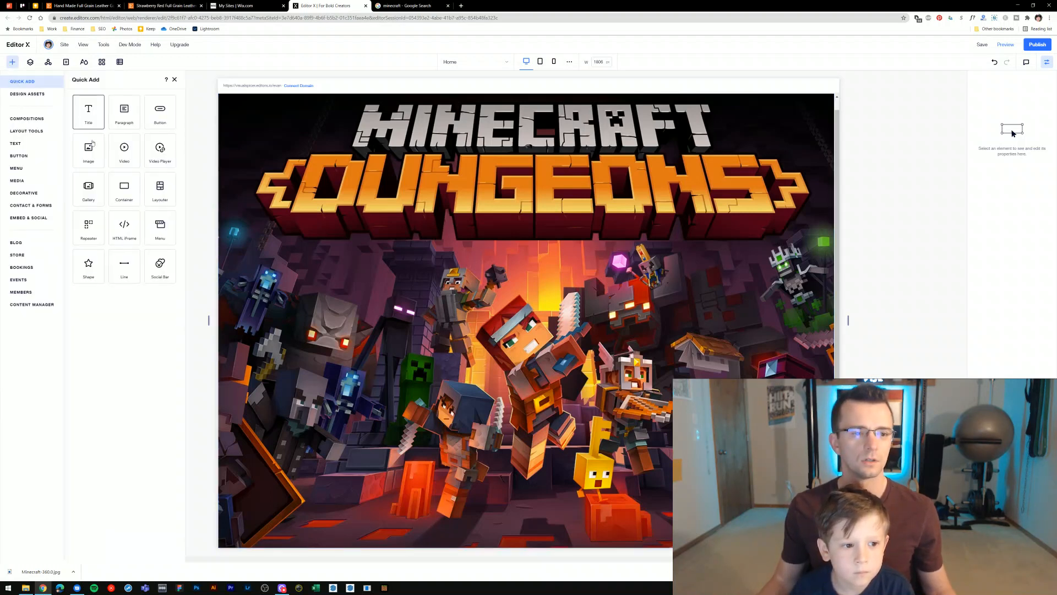
left_click(92, 146)
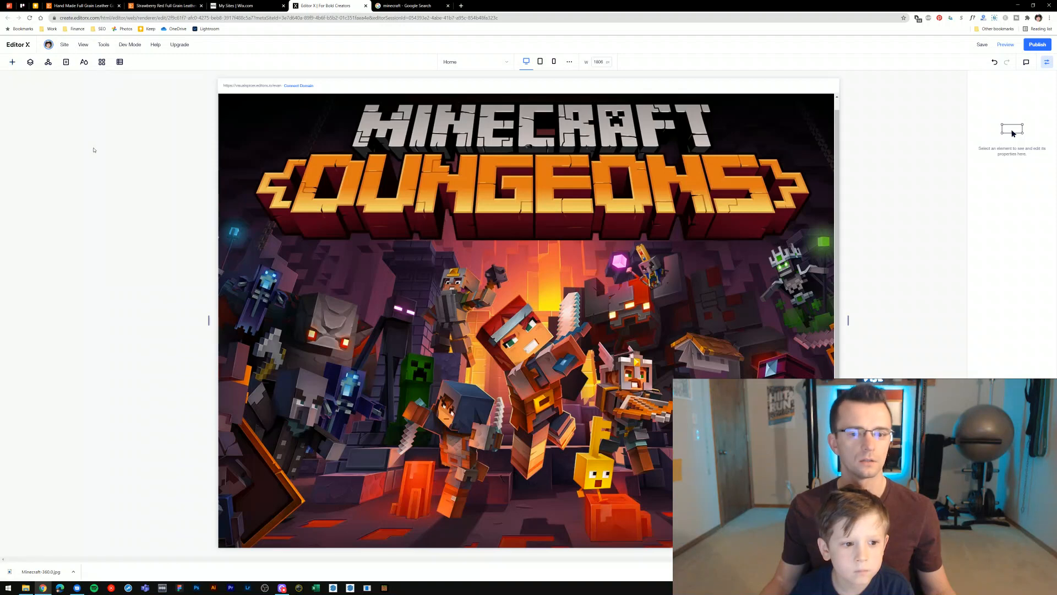
left_click(12, 62)
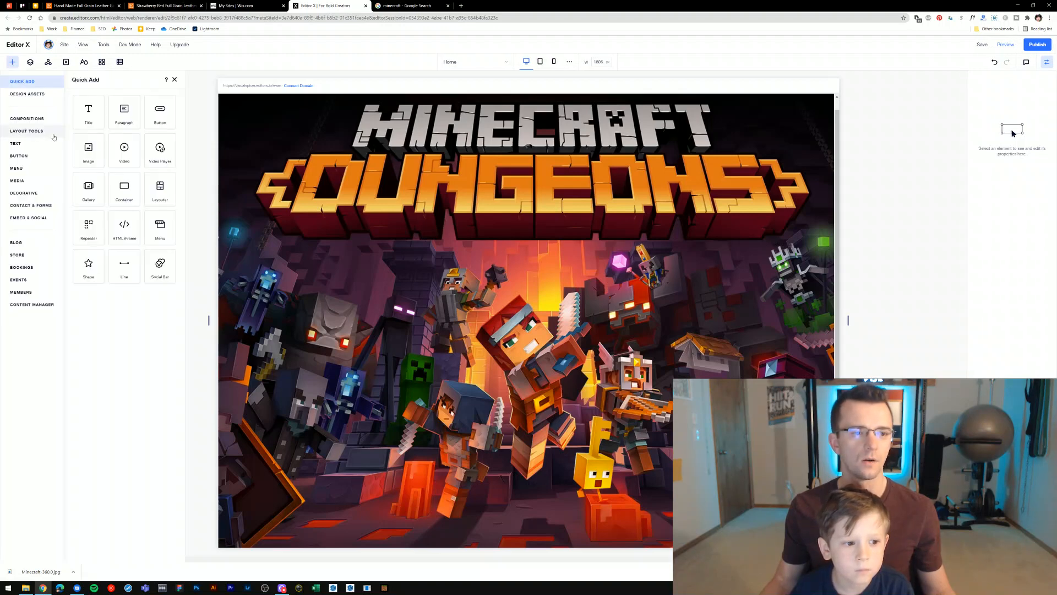
left_click_drag(86, 150, 370, 257)
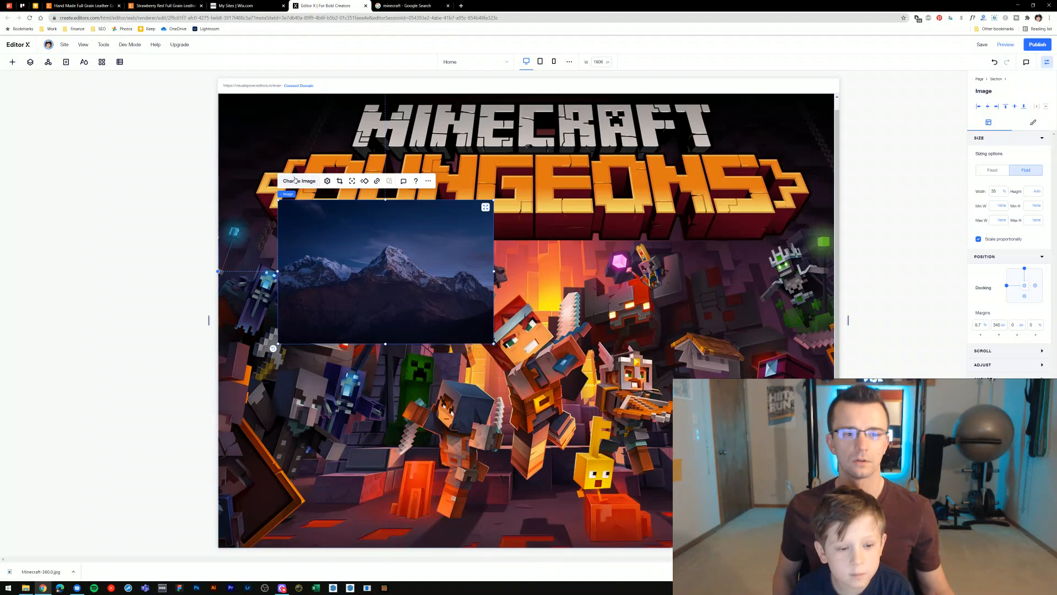
- Keep the mountain placeholder picture and move it so it overlaps the section's left edge
left_click(298, 181)
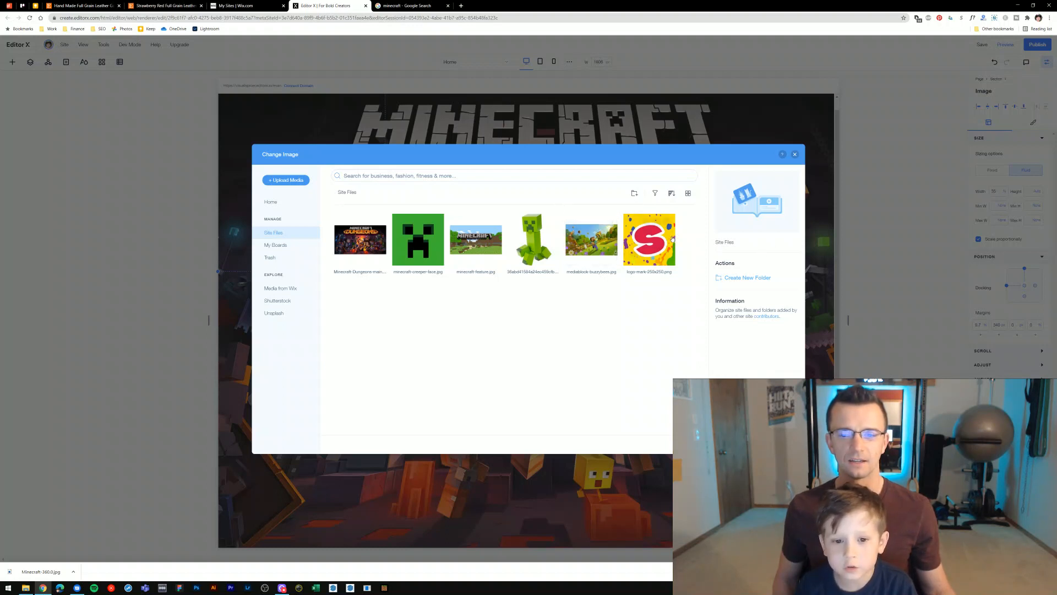
left_click(795, 154)
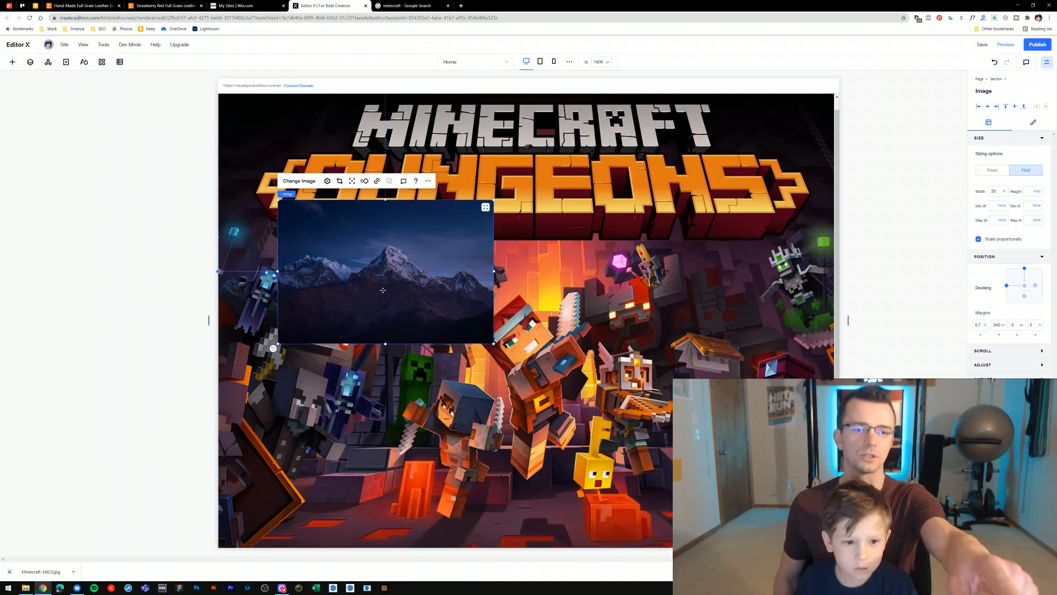
left_click_drag(304, 282, 237, 295)
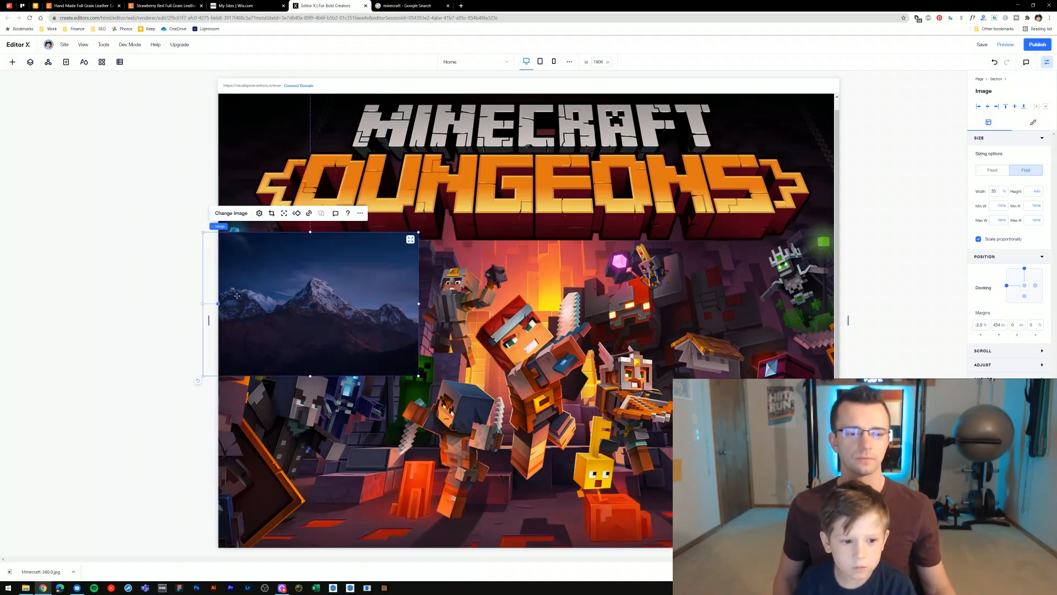
- Upload Minecraft-360.0.jpg from the Downloads folder and use it to replace the mountain placeholder picture
left_click(240, 214)
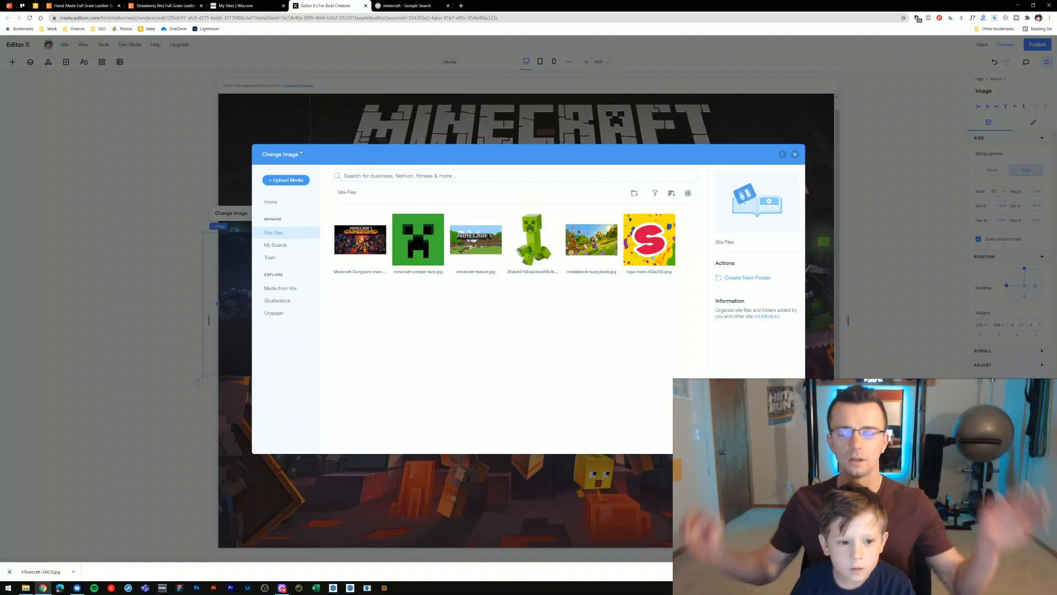
left_click(284, 182)
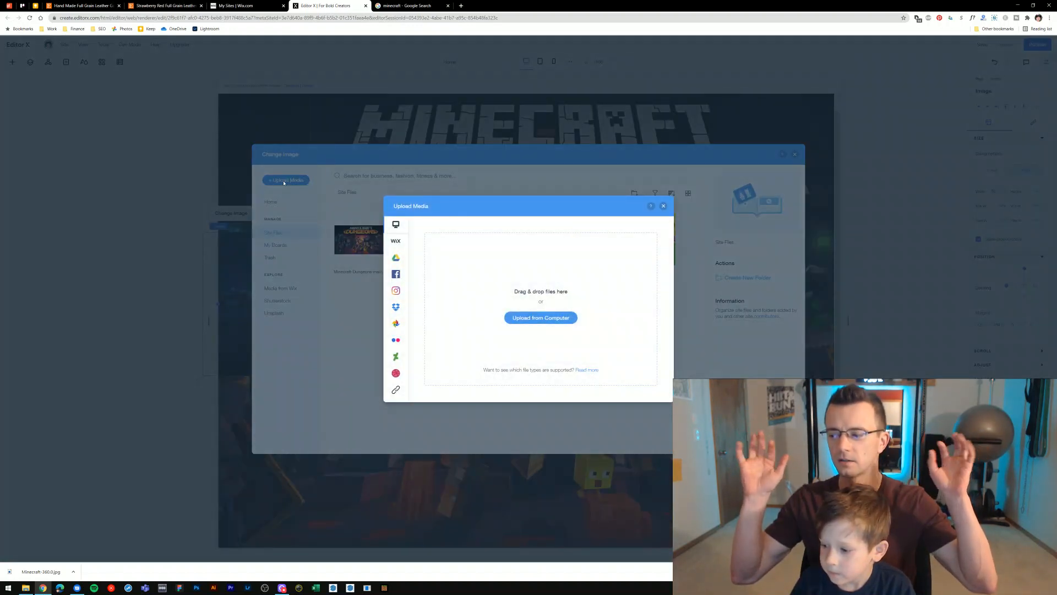
left_click(532, 318)
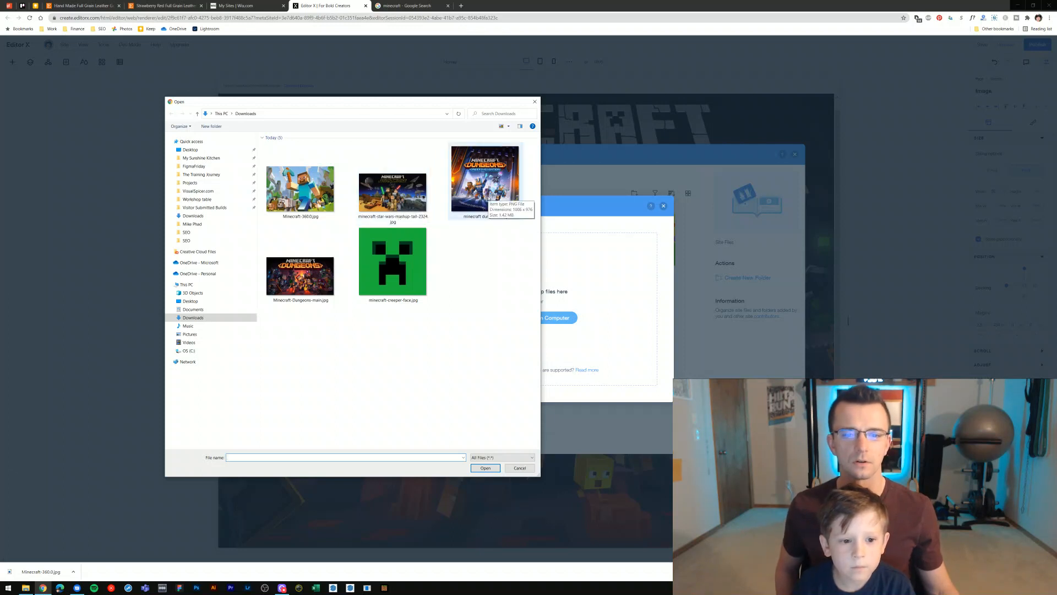
double_click(330, 202)
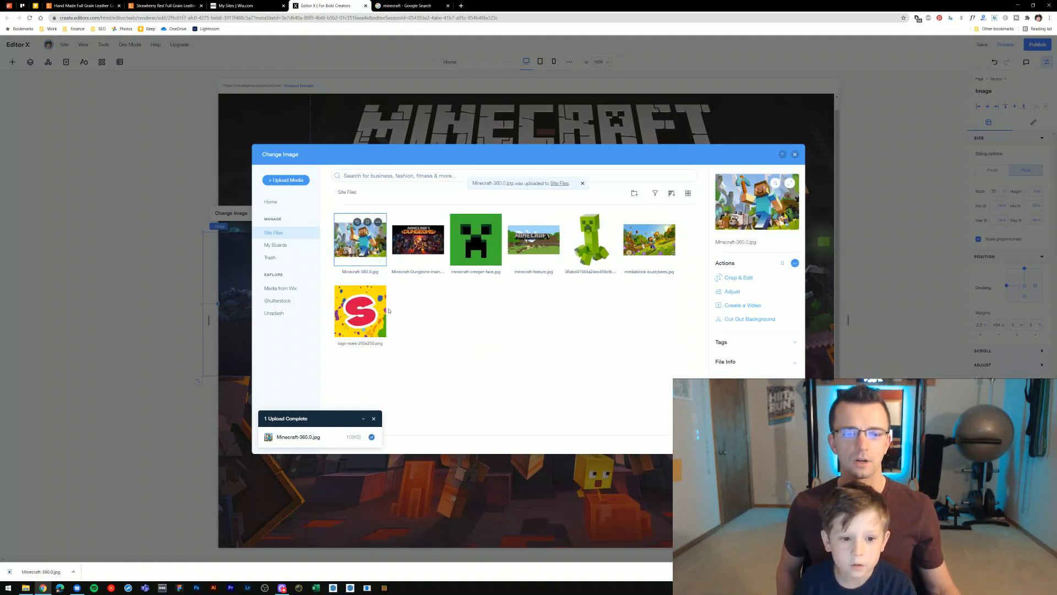
double_click(352, 239)
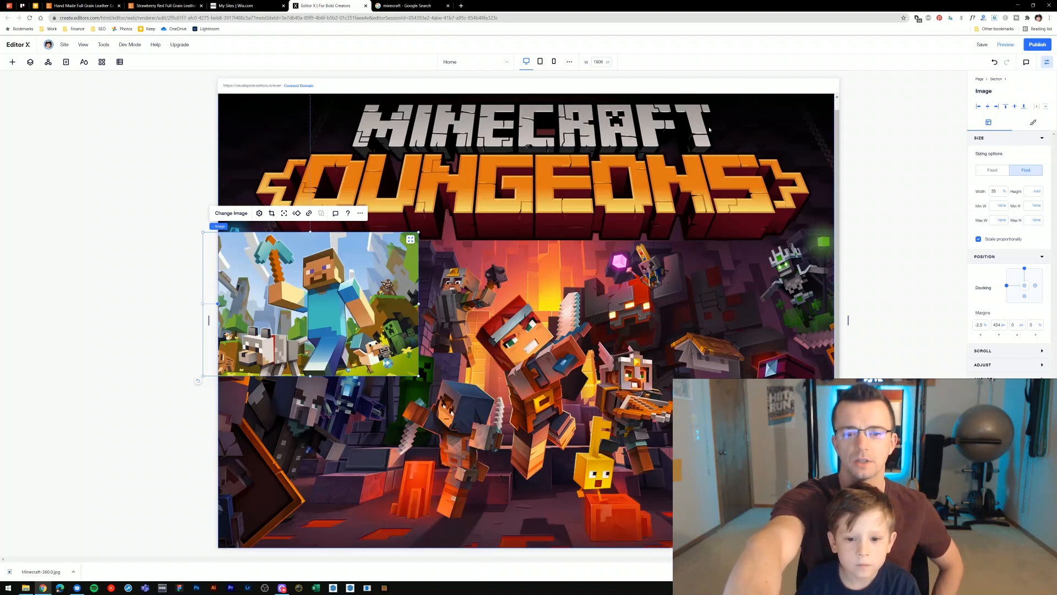
- Unstretch the Minecraft Dungeons background image and move it to the section's left side, above the pickaxe character picture
left_click(696, 375)
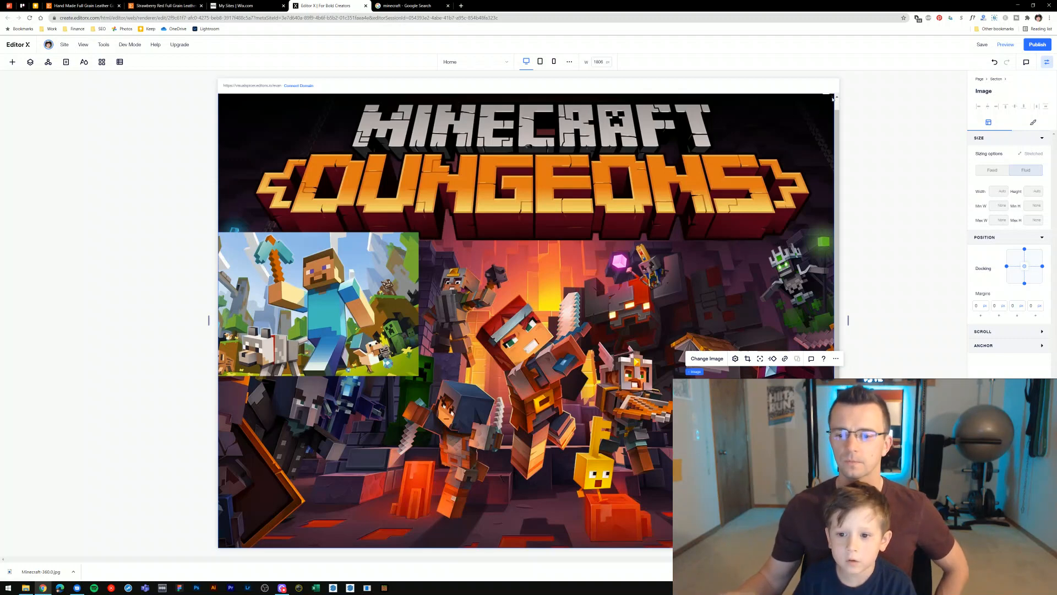
left_click(801, 103)
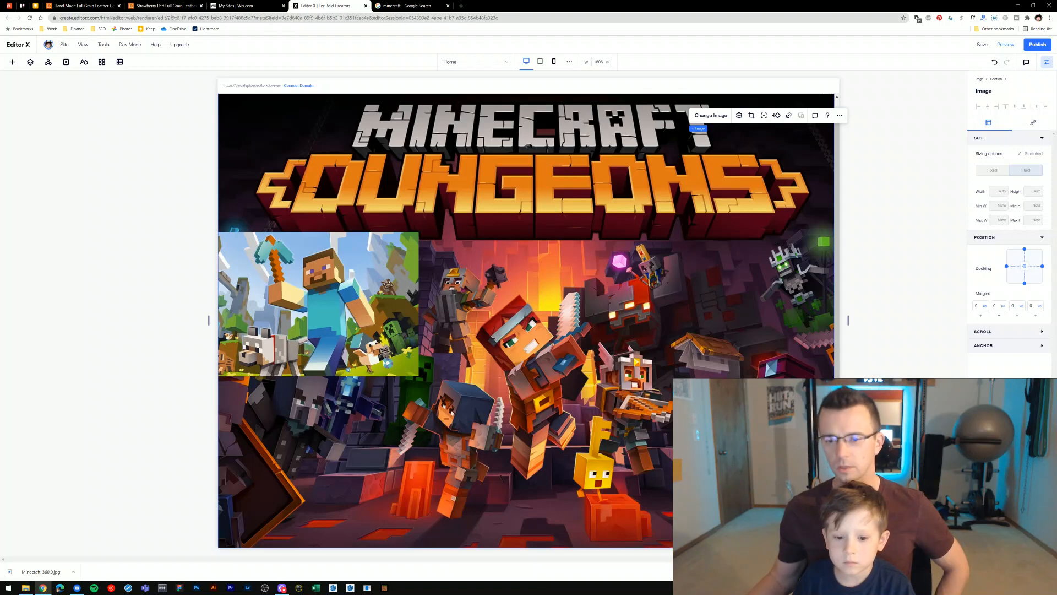
scroll(526, 319, "up", 1)
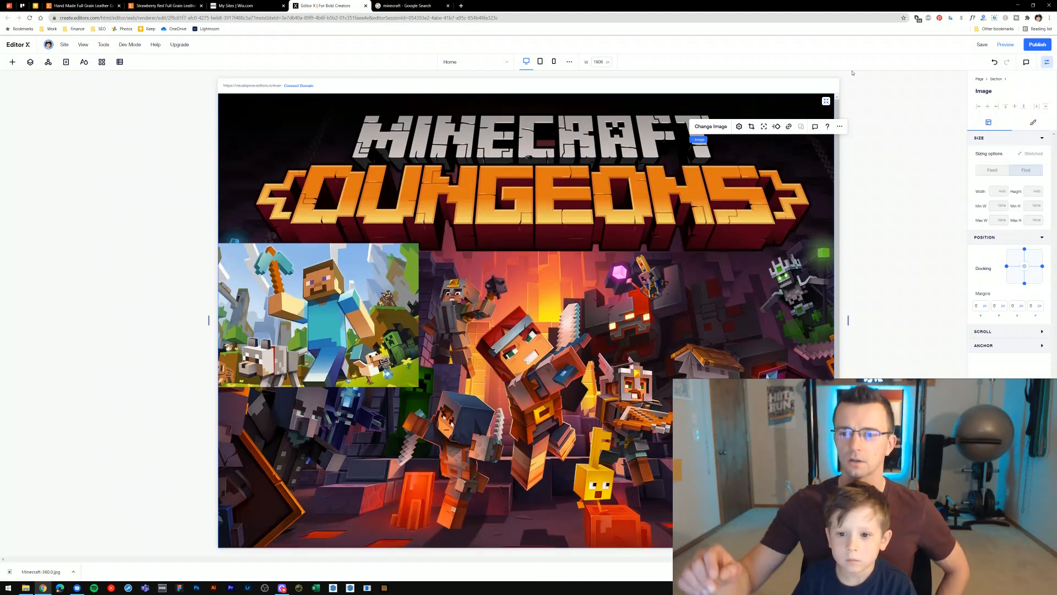
left_click(825, 100)
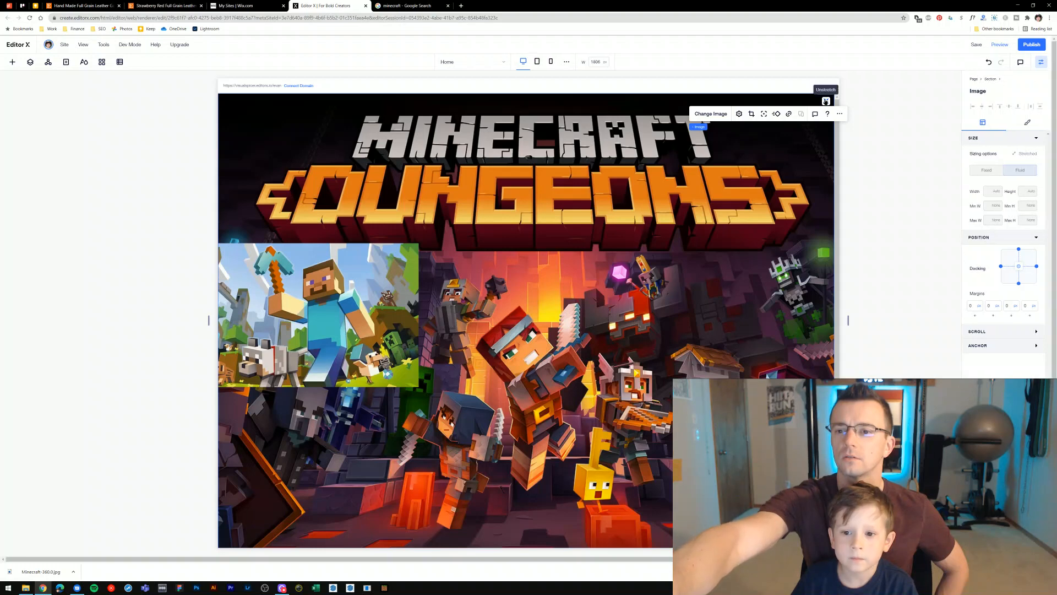
left_click(825, 101)
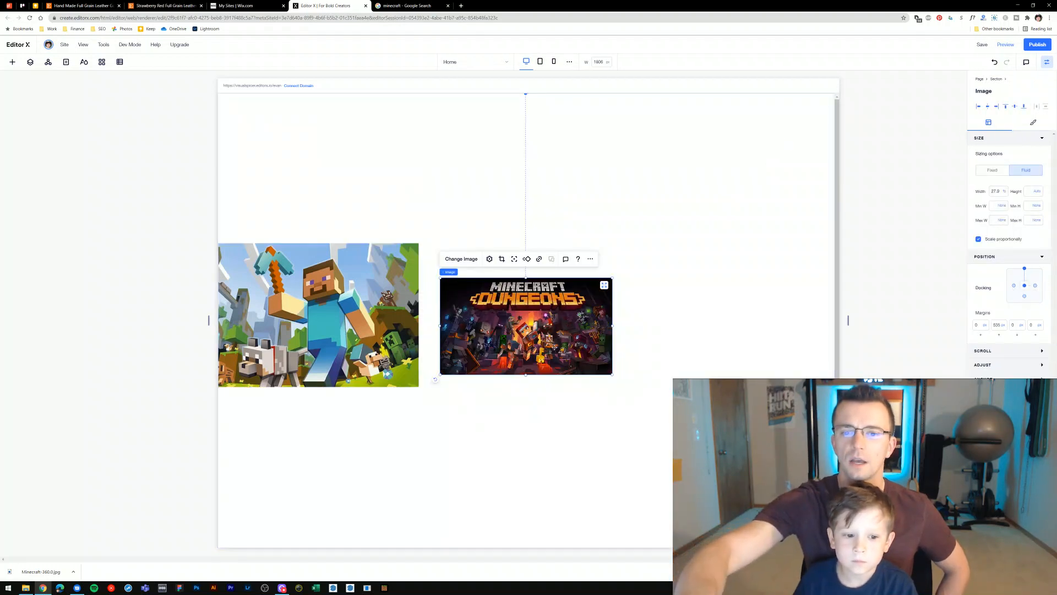
left_click_drag(526, 325, 306, 187)
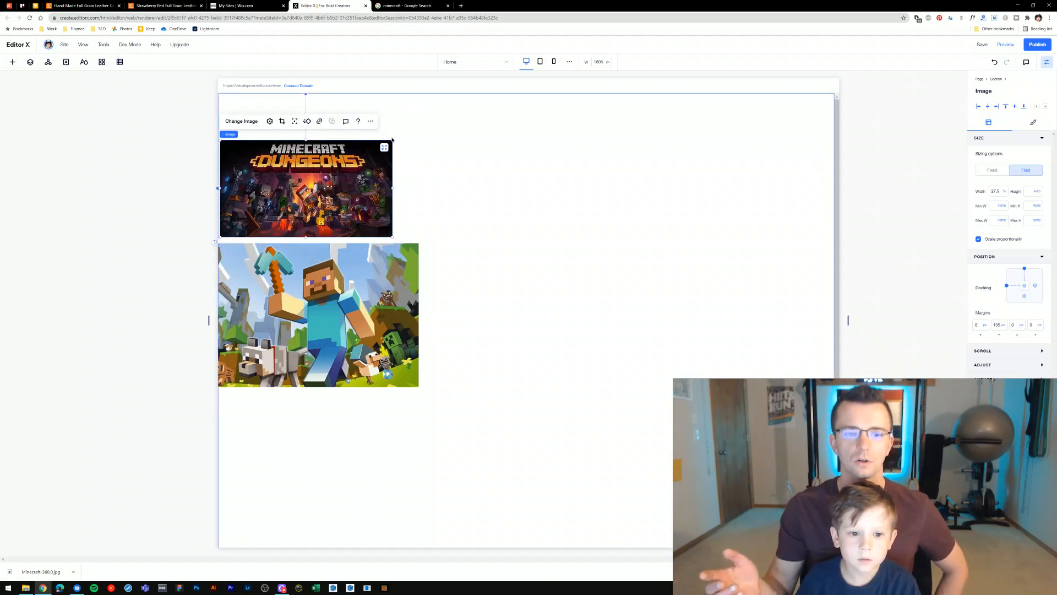
- Enlarge the Minecraft Dungeons image proportionally from its upper-right corner until it reaches the top of the section
left_click(393, 139)
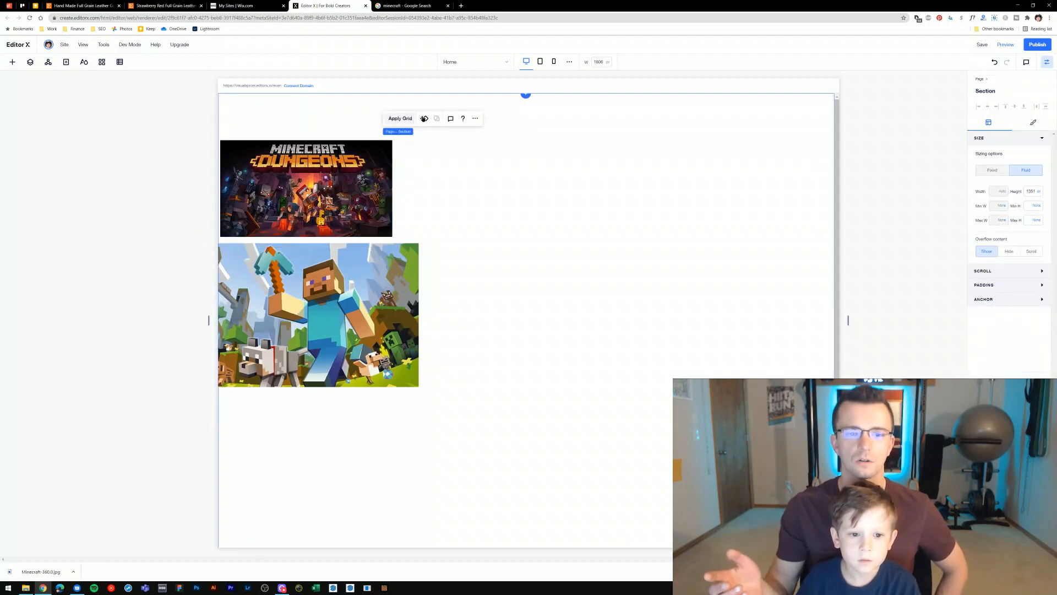
left_click(390, 144)
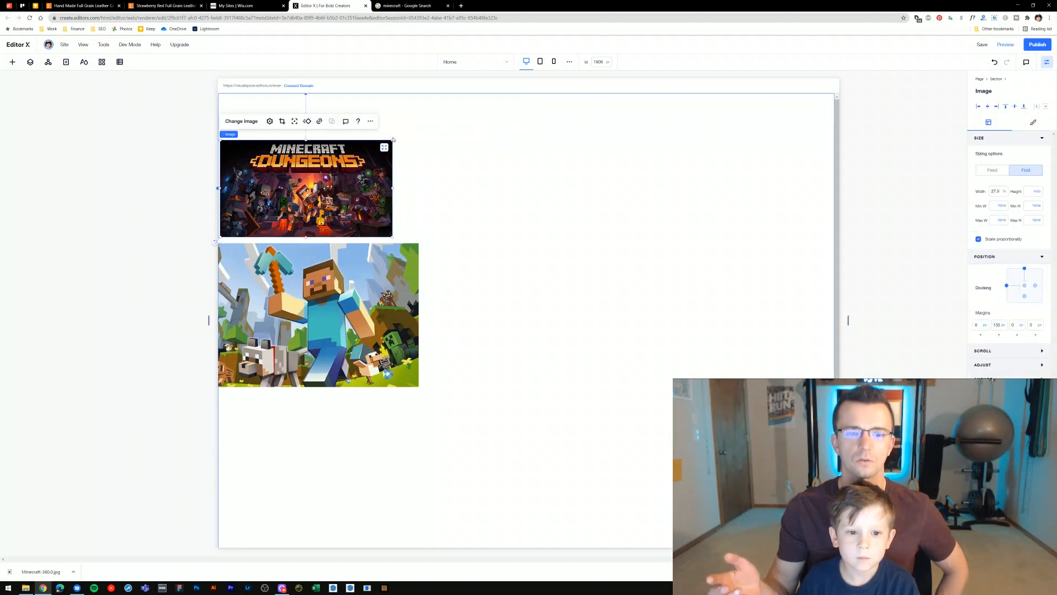
left_click_drag(395, 139, 484, 100)
- Move the pickaxe character picture fully inside the section, directly beneath the Minecraft Dungeons image
left_click(413, 273)
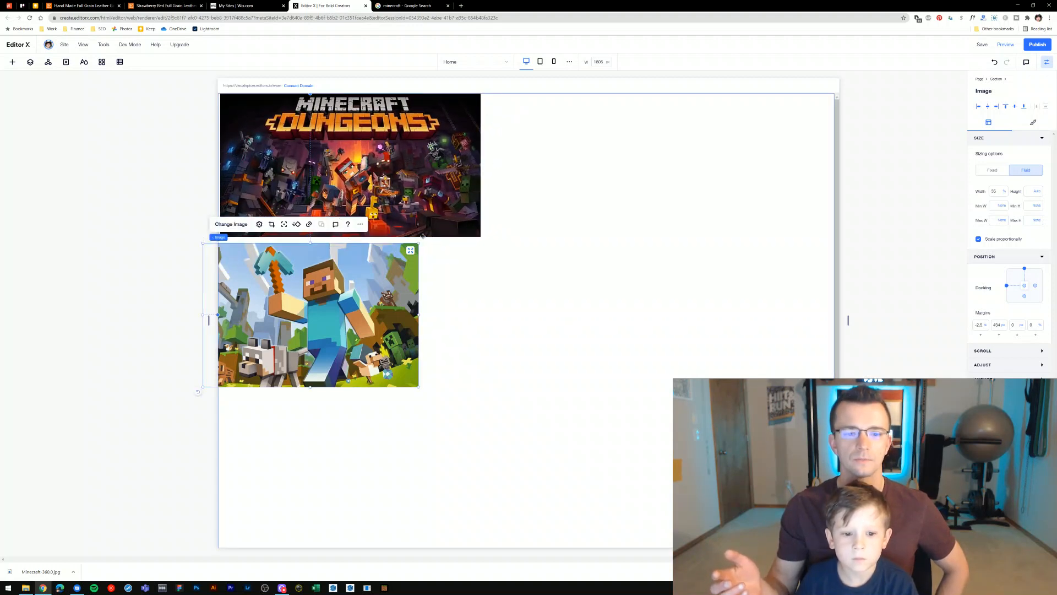
mouse_move(421, 242)
left_mouse_down()
mouse_move(461, 245)
mouse_move(419, 243)
left_mouse_up()
left_click_drag(386, 332, 412, 321)
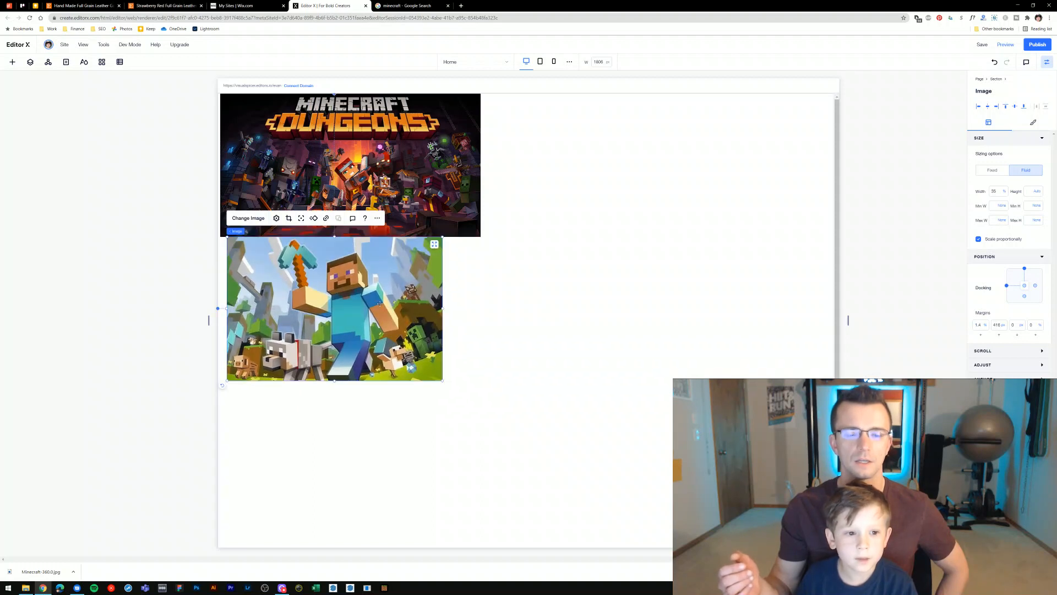
- Add a third image showing the uploaded minecraft-star-wars-mashup-tall-2324.jpg and place it below the pickaxe character picture
left_click(12, 62)
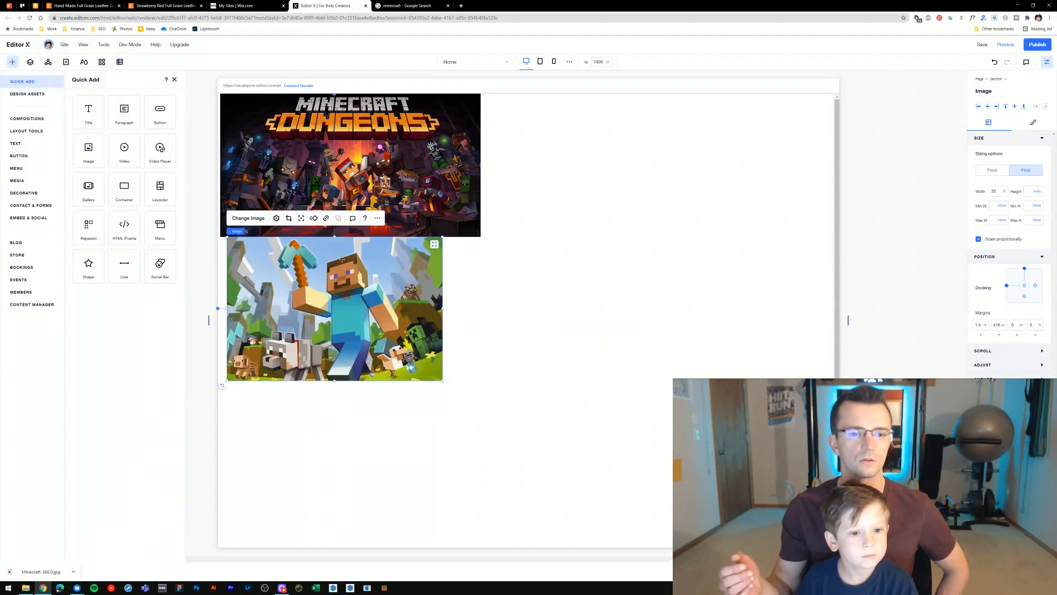
left_click(87, 149)
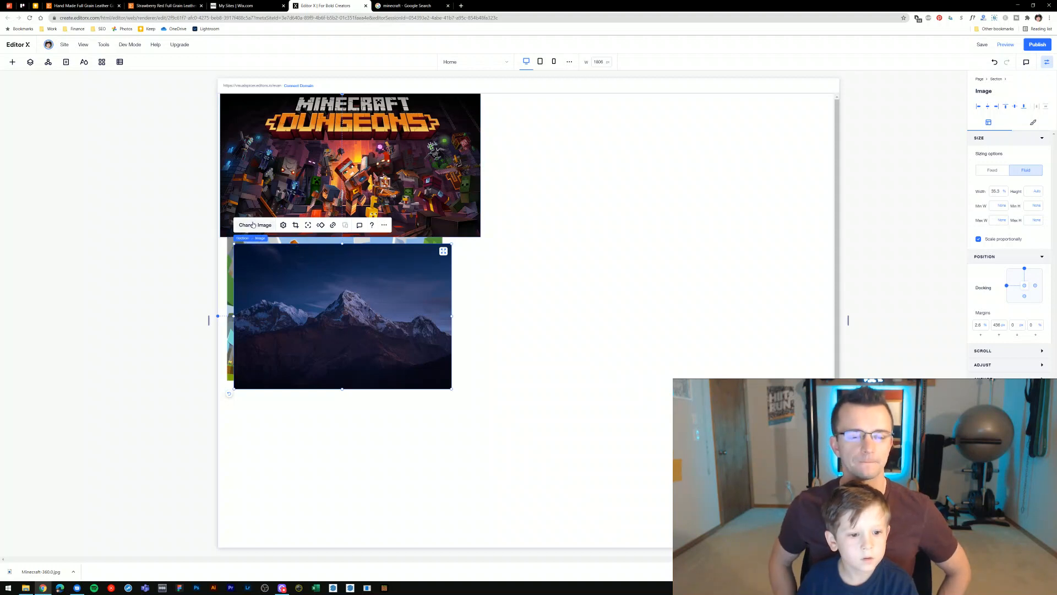
left_click(253, 225)
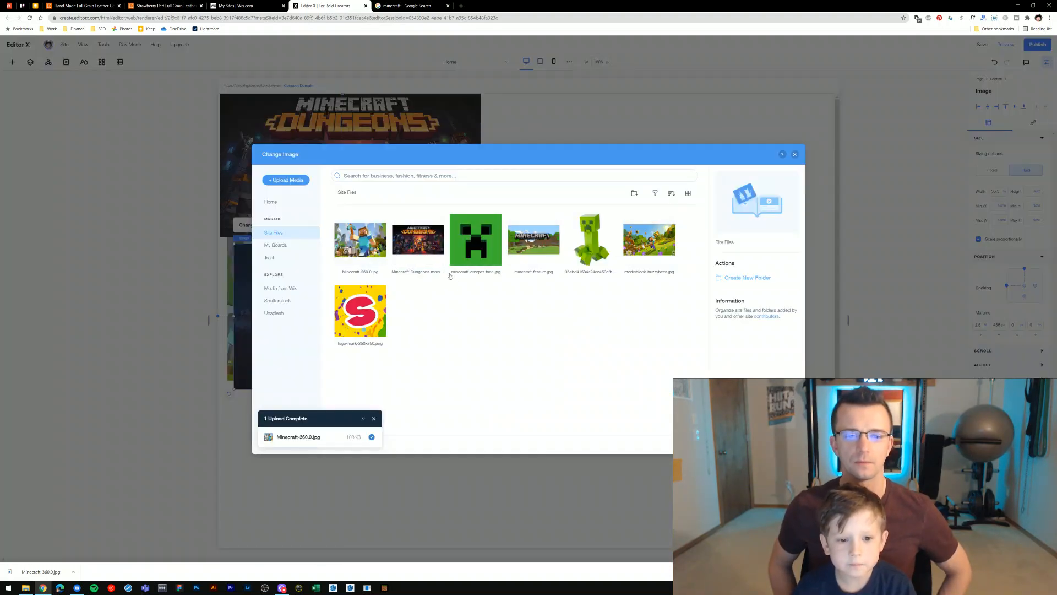
left_click(297, 184)
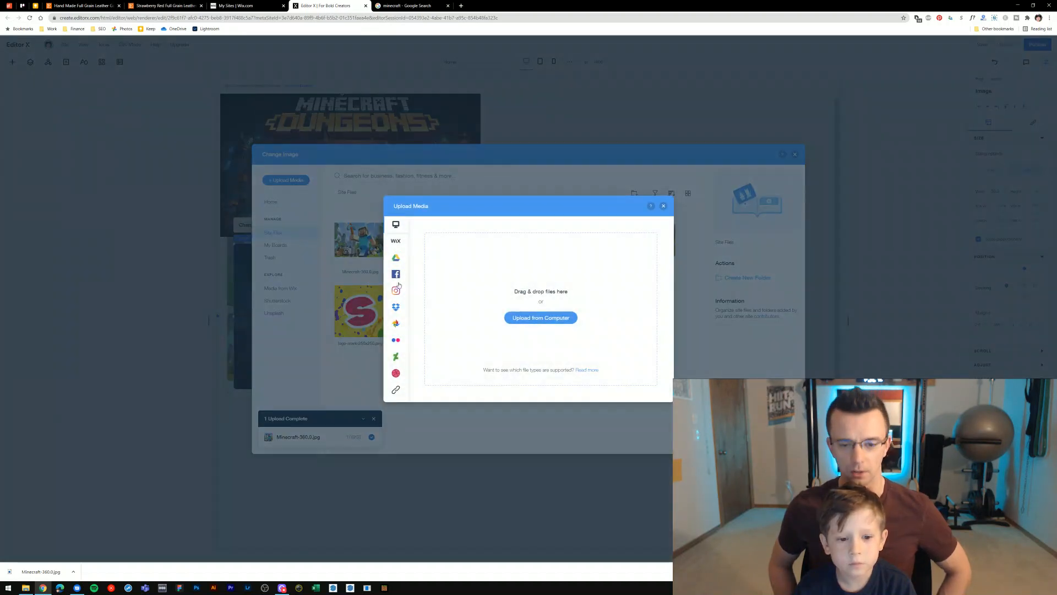
left_click(530, 319)
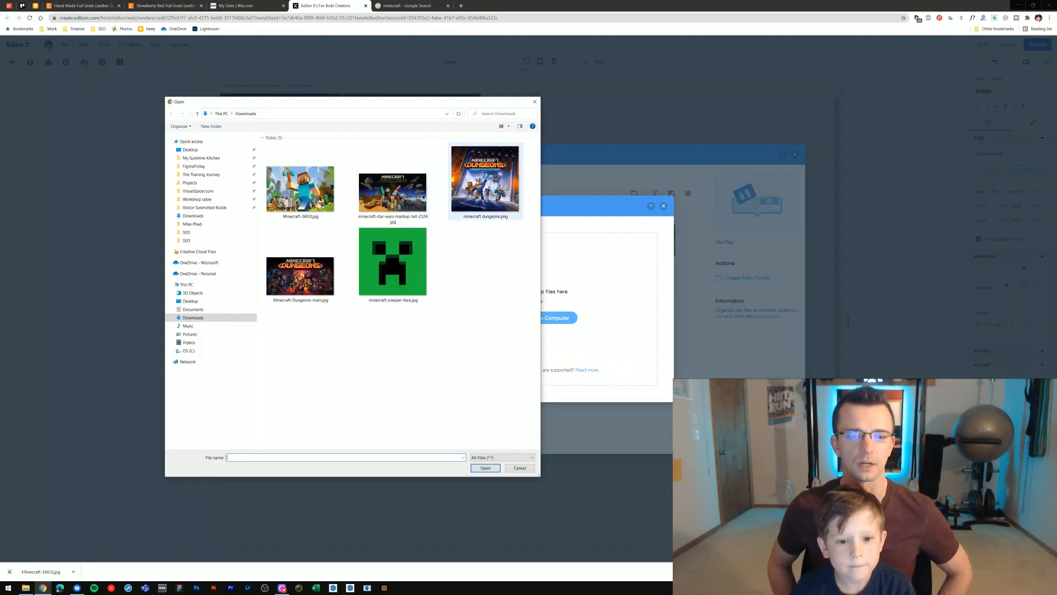
left_click(411, 206)
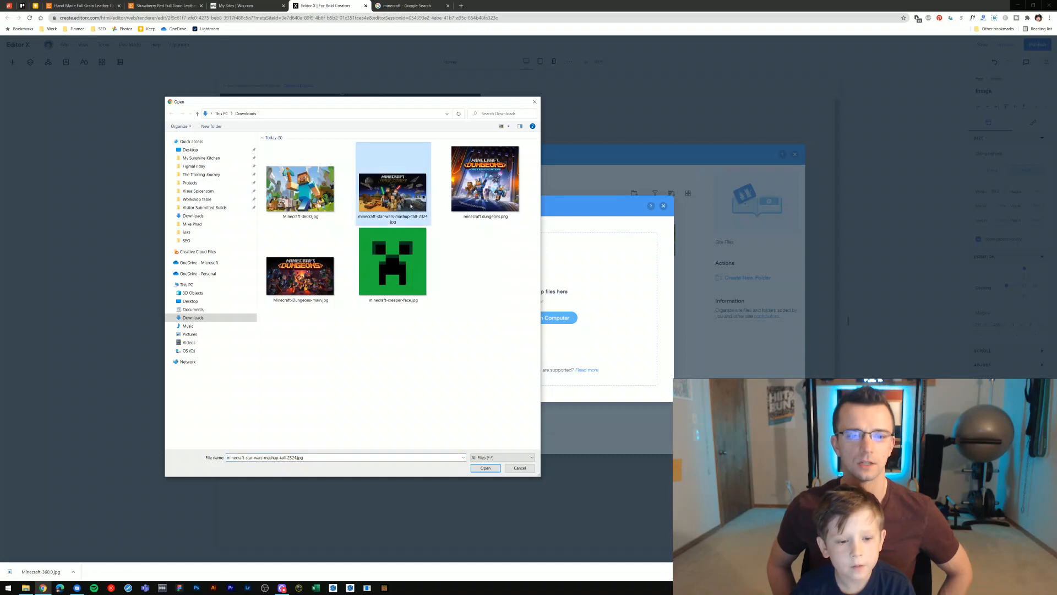
double_click(411, 206)
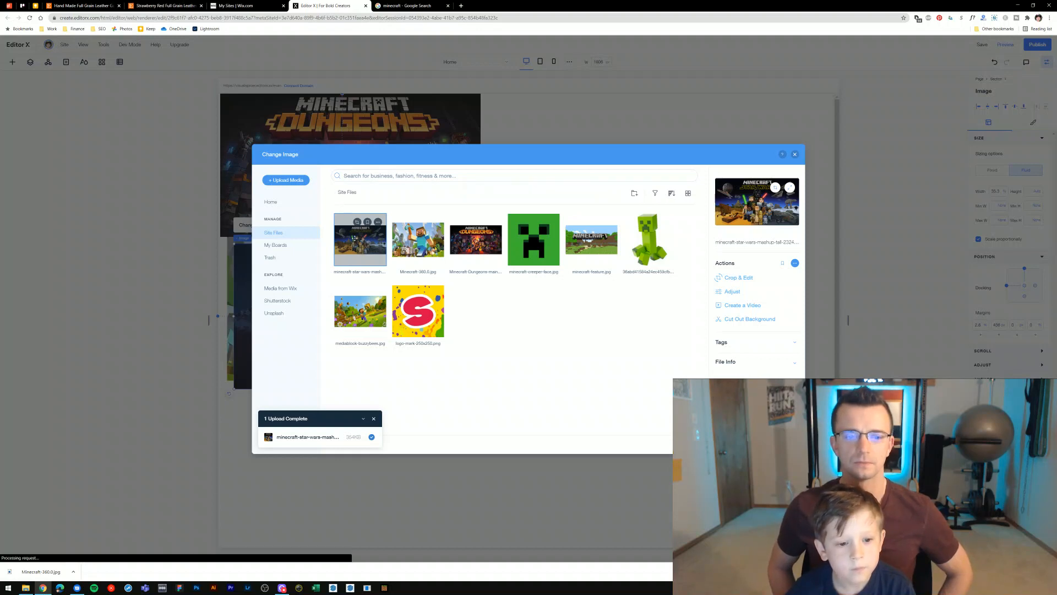
double_click(355, 240)
left_click_drag(342, 315, 341, 474)
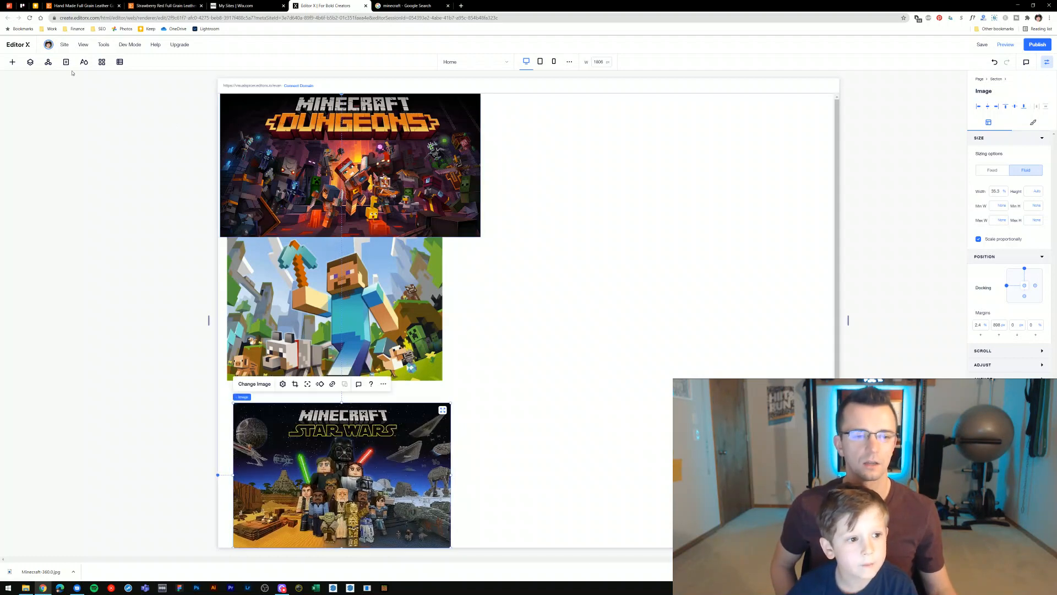
- Add a title text element and place it immediately right of the pickaxe character picture
left_click(13, 62)
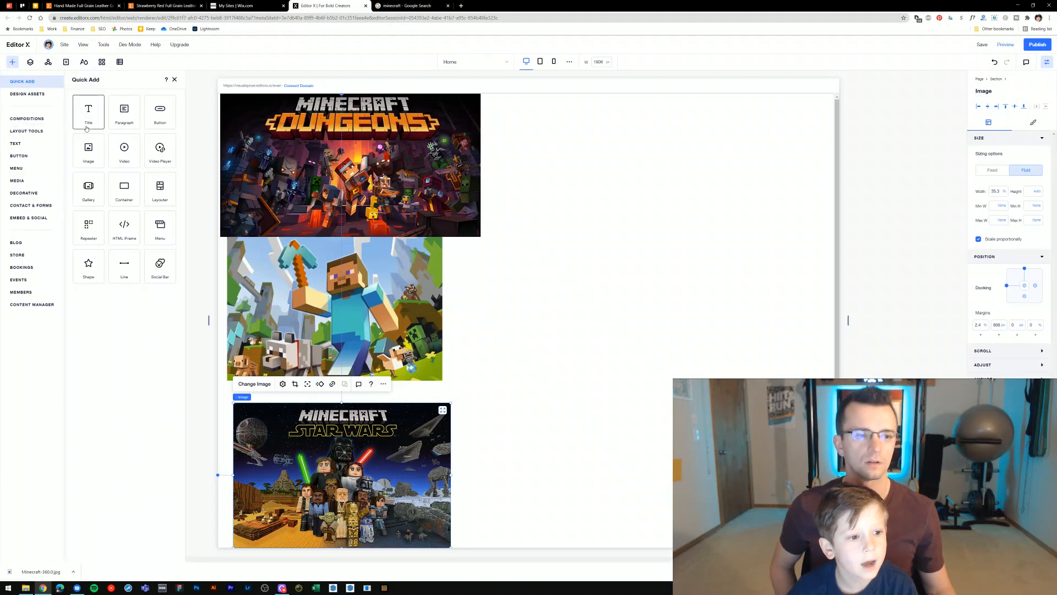
key("Escape")
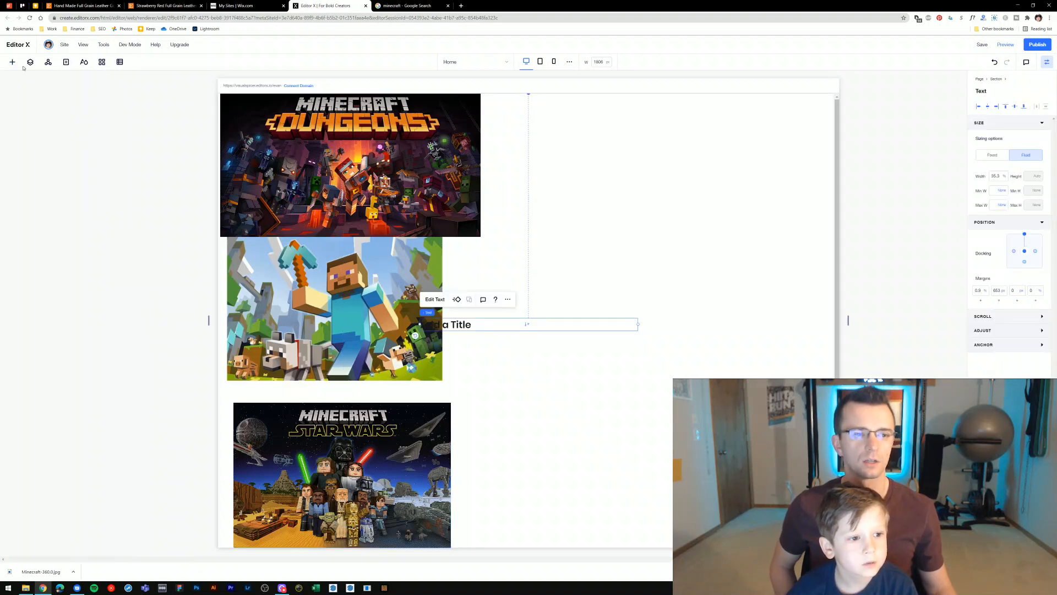
left_click_drag(490, 330, 517, 335)
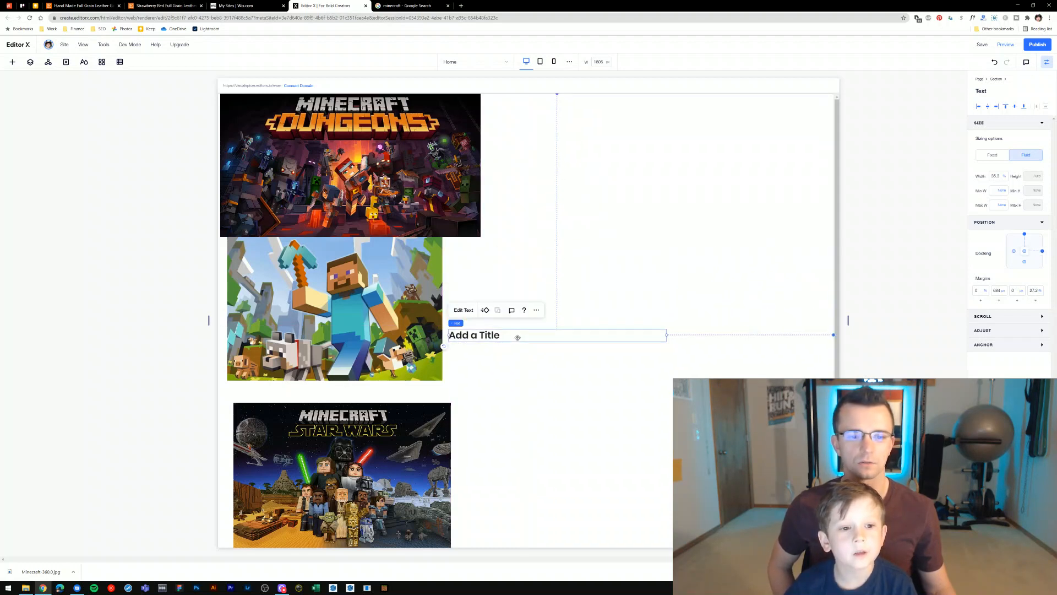
- Add a second title text over the first one, and delete this duplicate
left_click(11, 63)
left_click(91, 111)
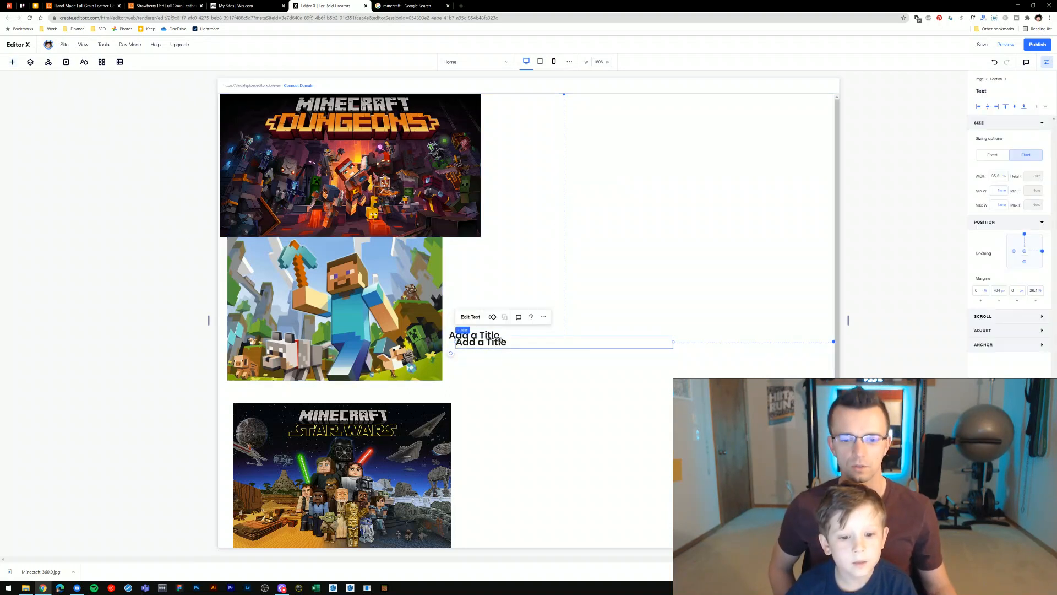
left_click_drag(488, 339, 480, 333)
left_click_drag(473, 335, 475, 335)
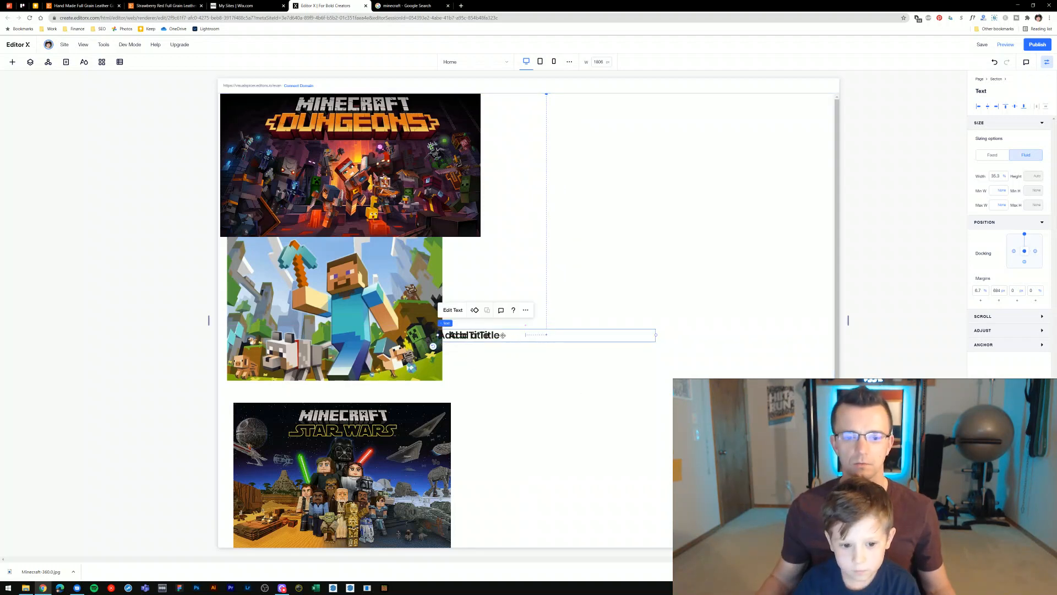
key("Delete")
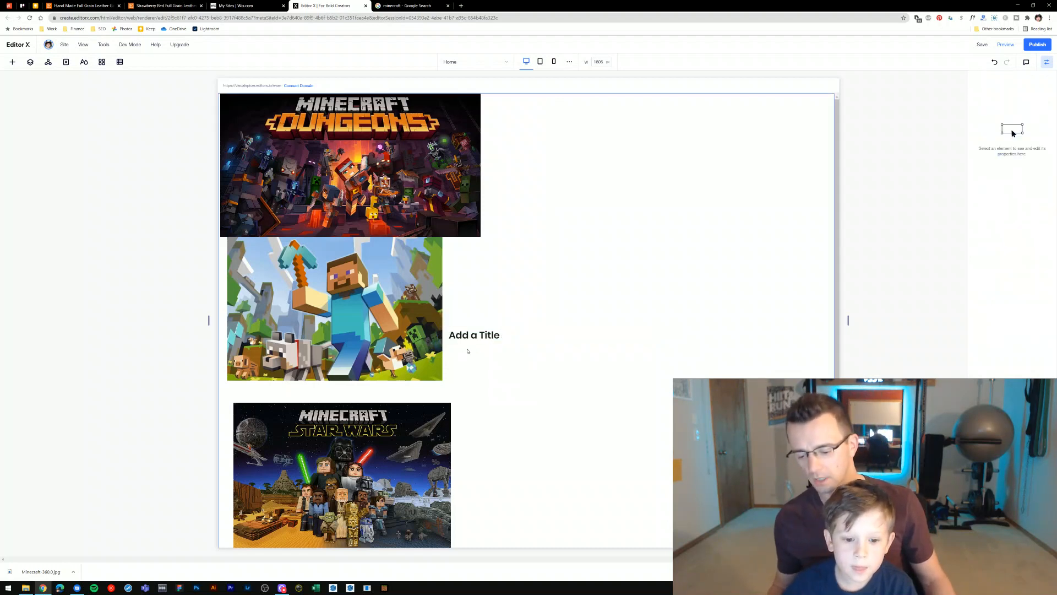
- Replace the placeholder title text with the child's first name in possessive form followed by "creation"
left_click(475, 336)
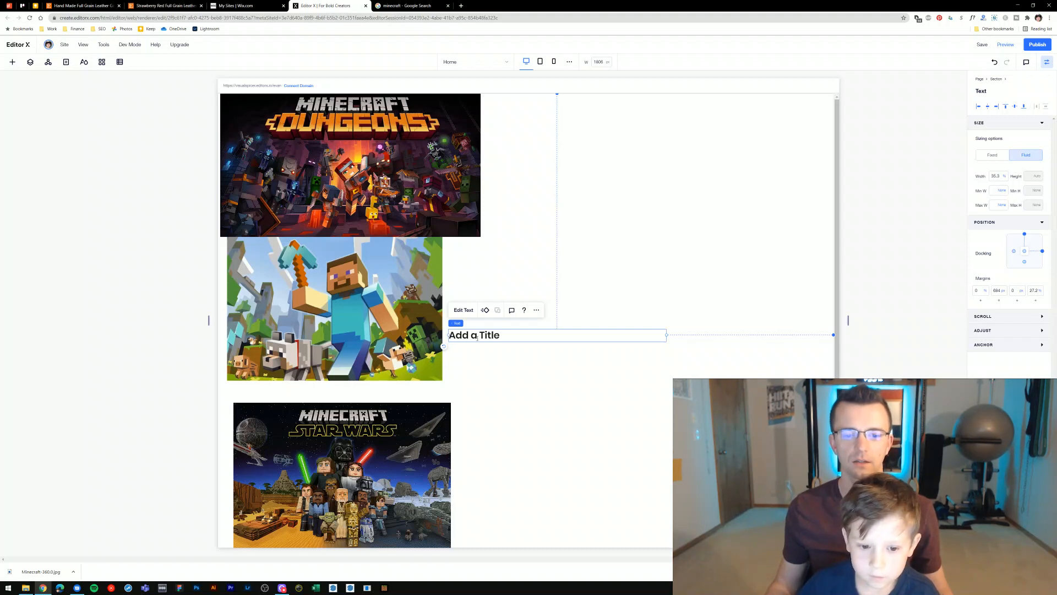
double_click(477, 337)
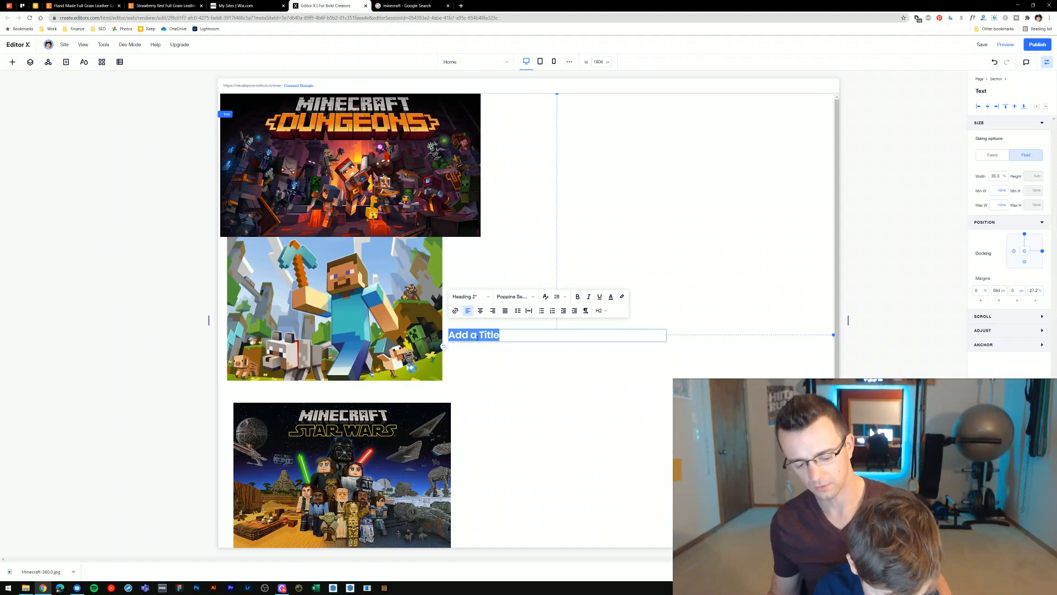
type("ev")
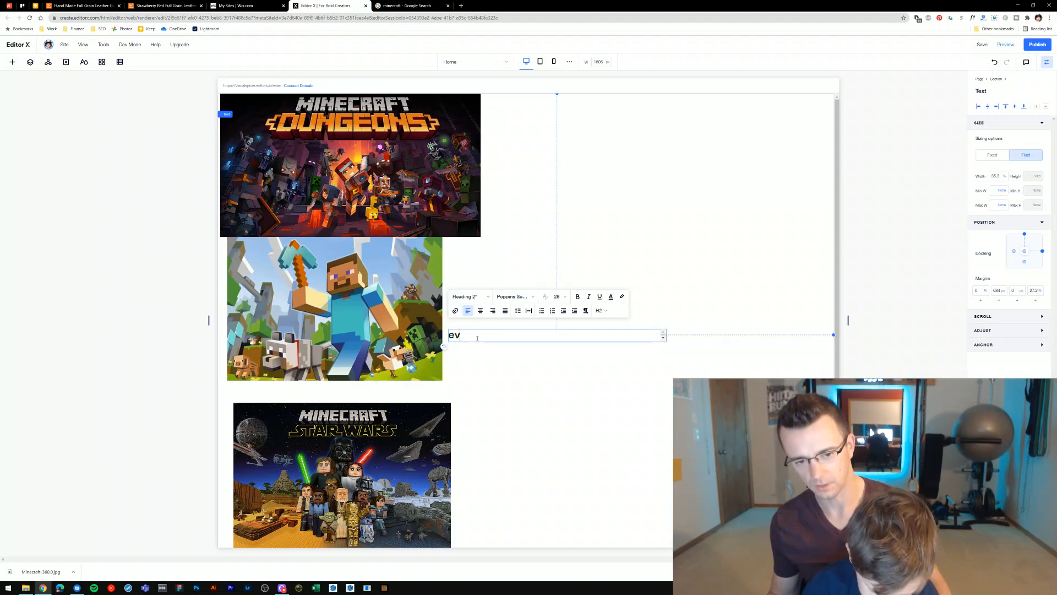
type("an")
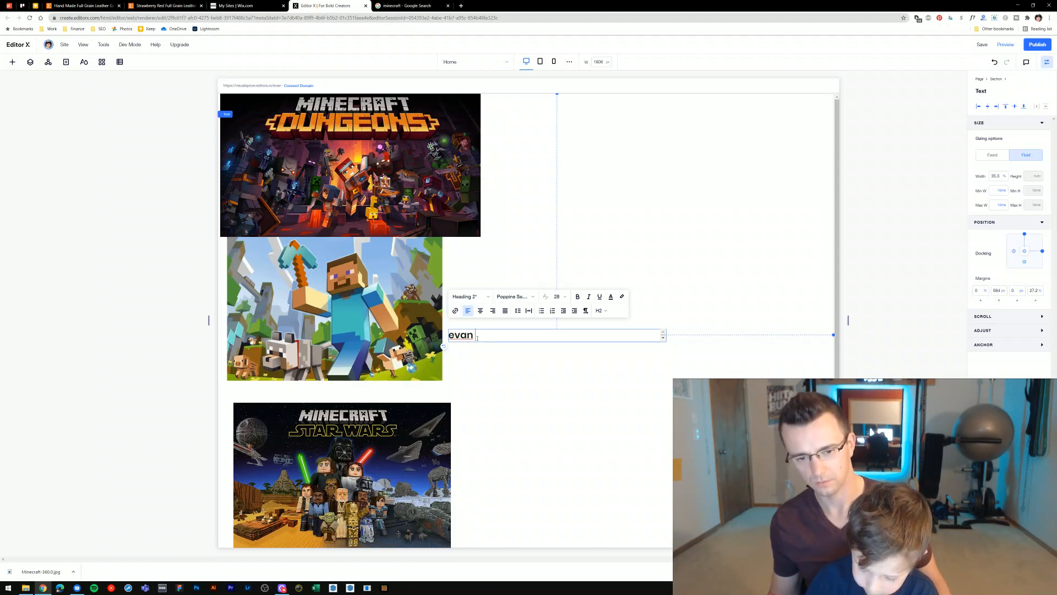
type("'s")
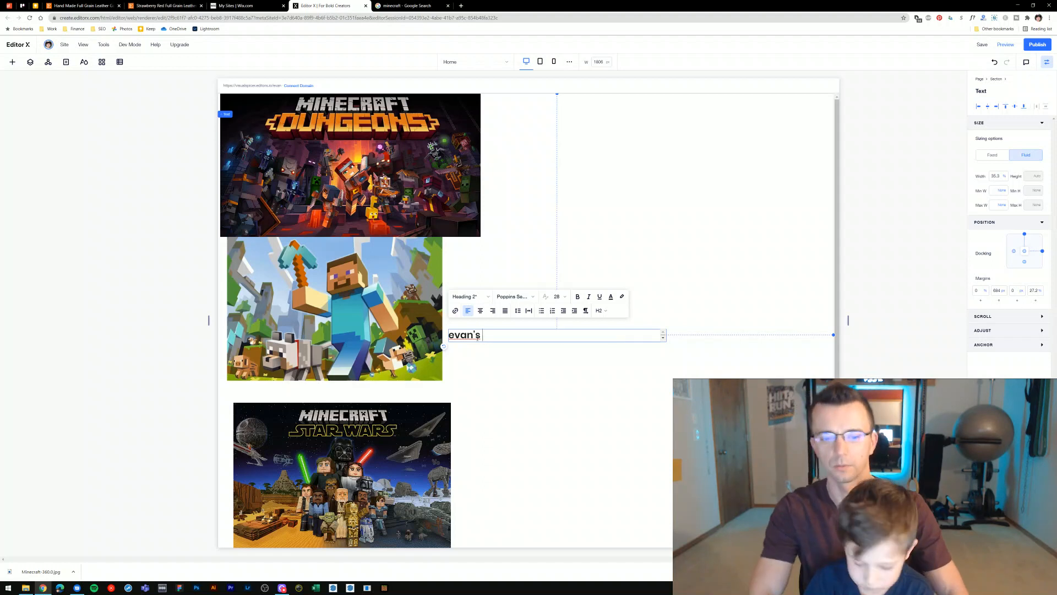
type("creation")
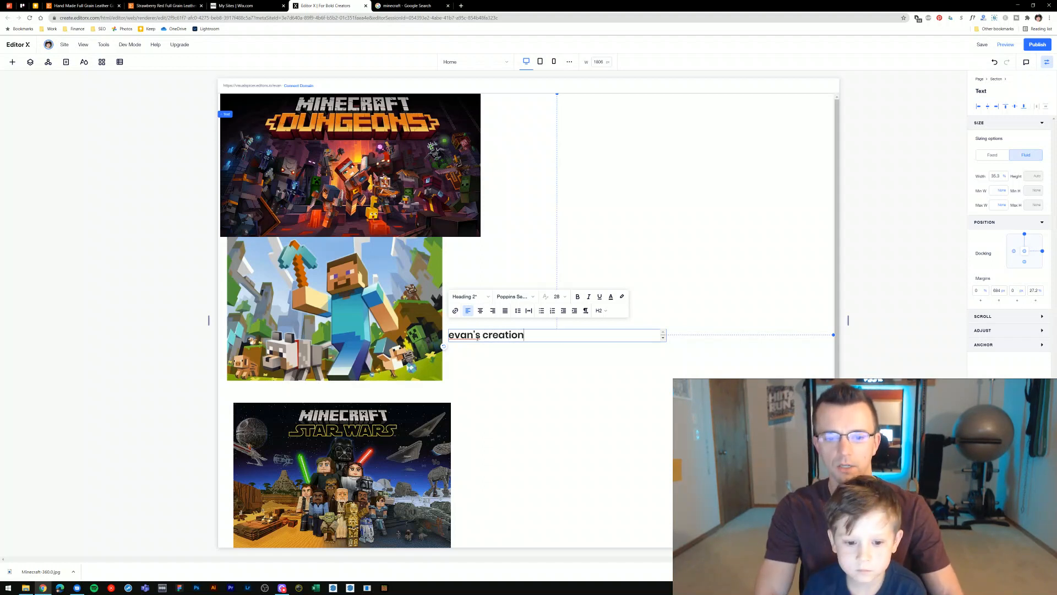
- Set the whole title text's font size to 72
triple_click(480, 337)
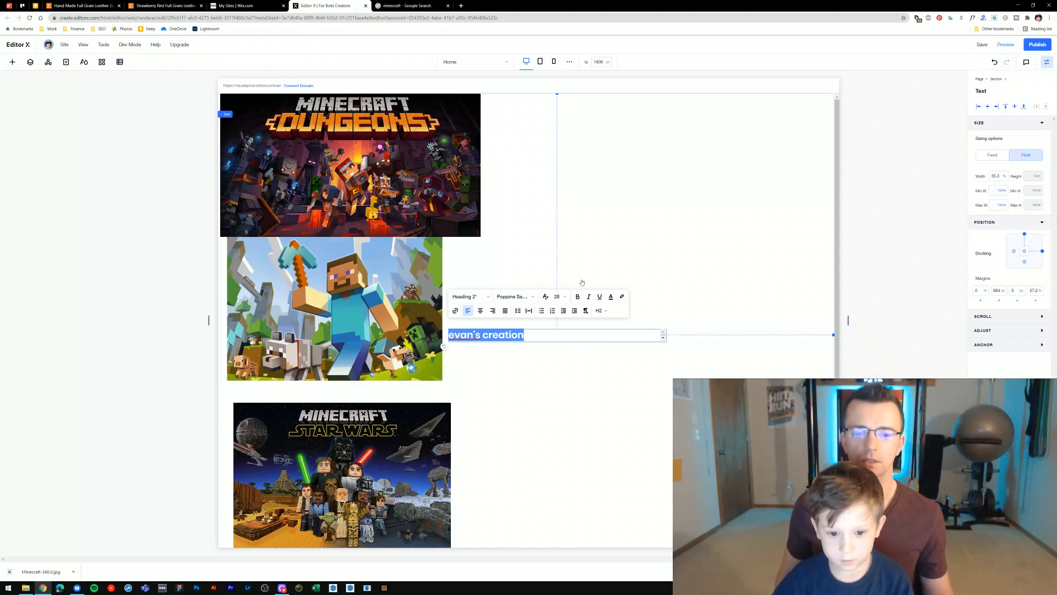
left_click(558, 296)
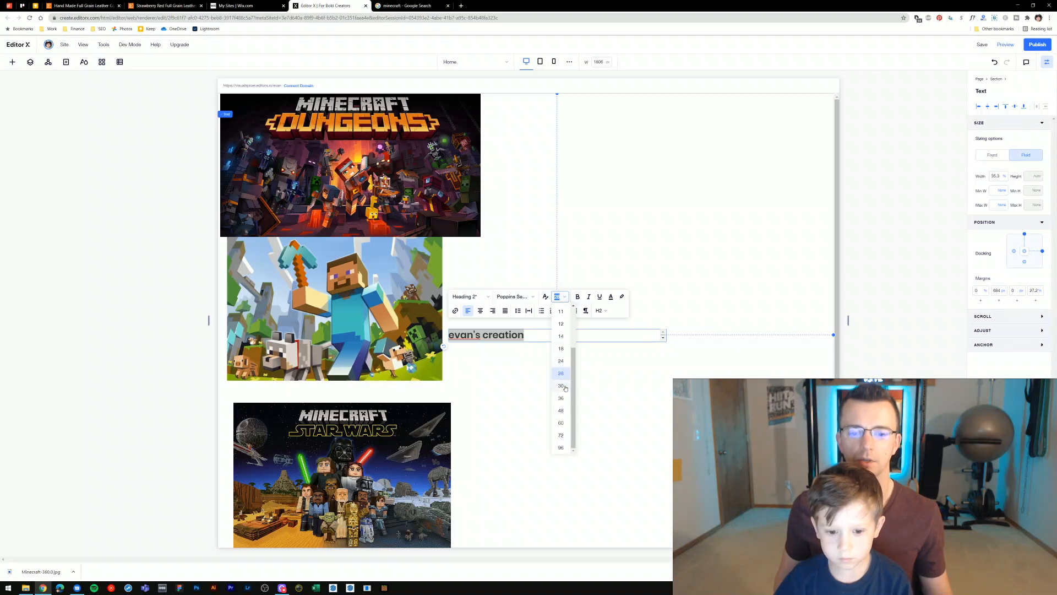
left_click(561, 386)
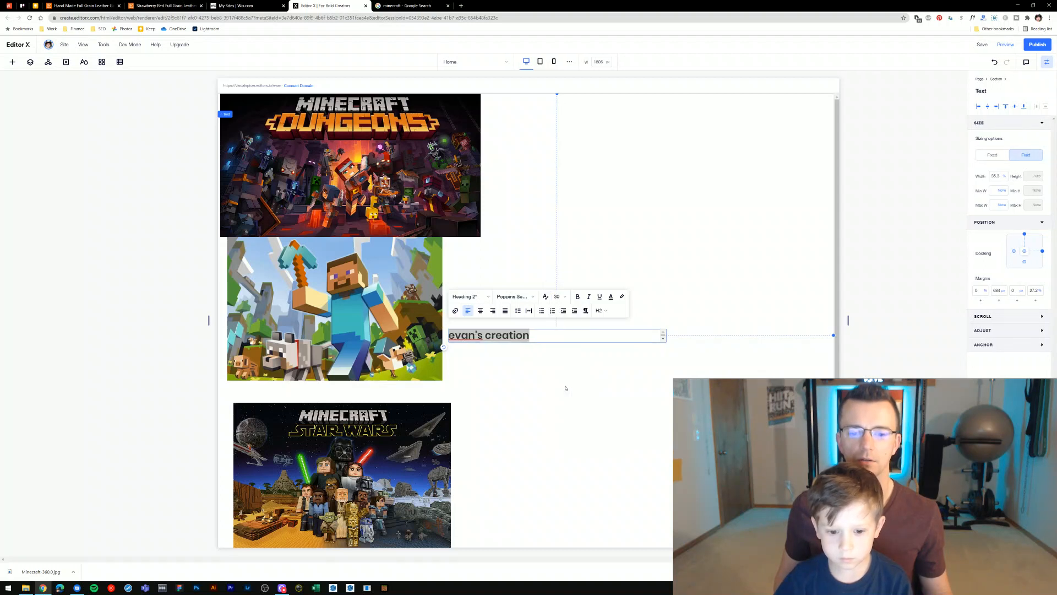
left_click(558, 296)
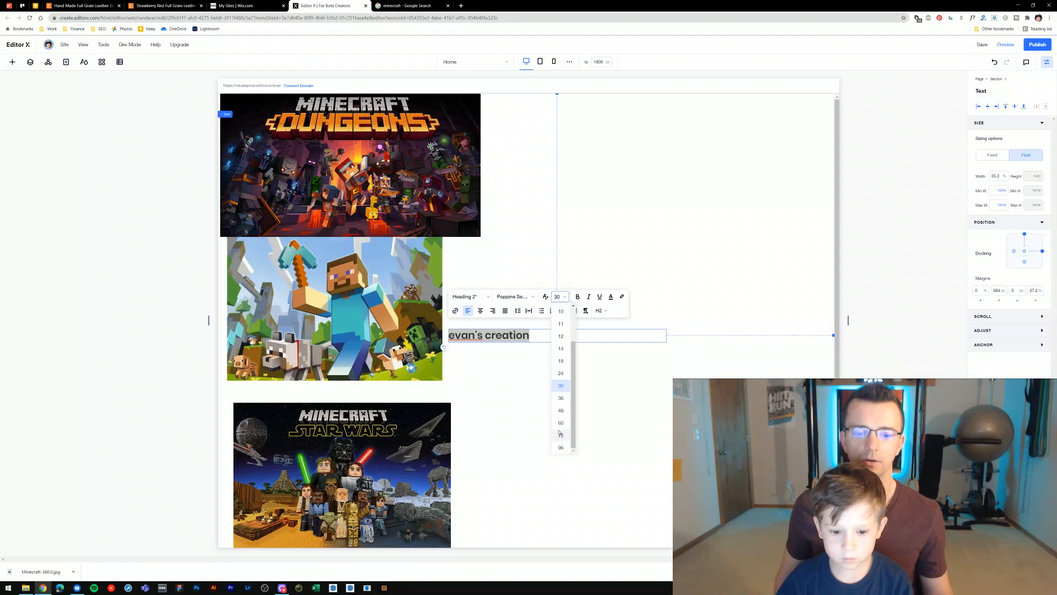
left_click(560, 434)
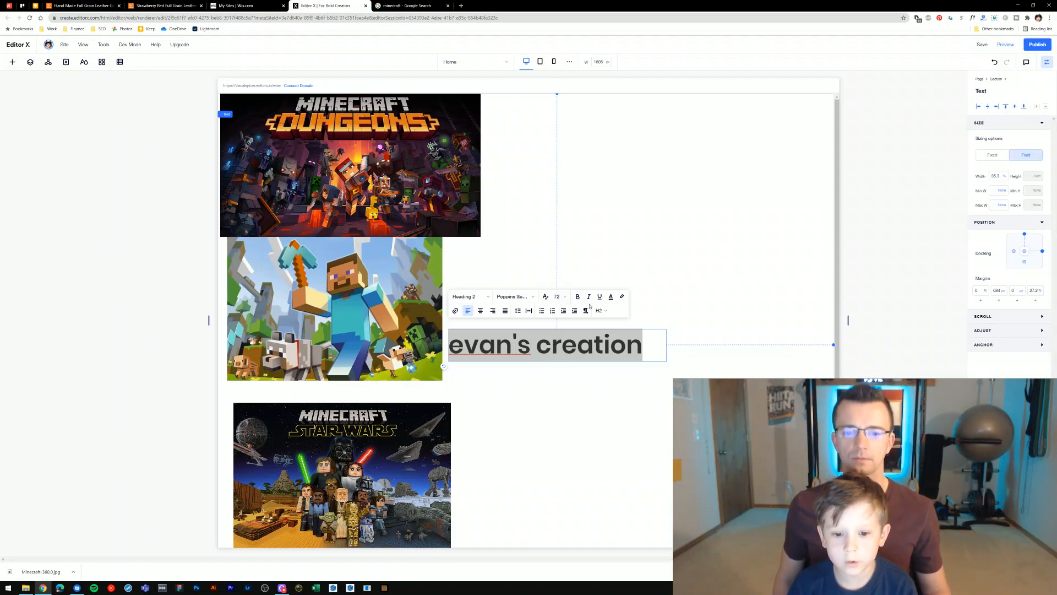
- Try several palette swatches on the title text and colour it bright blue
left_click(611, 297)
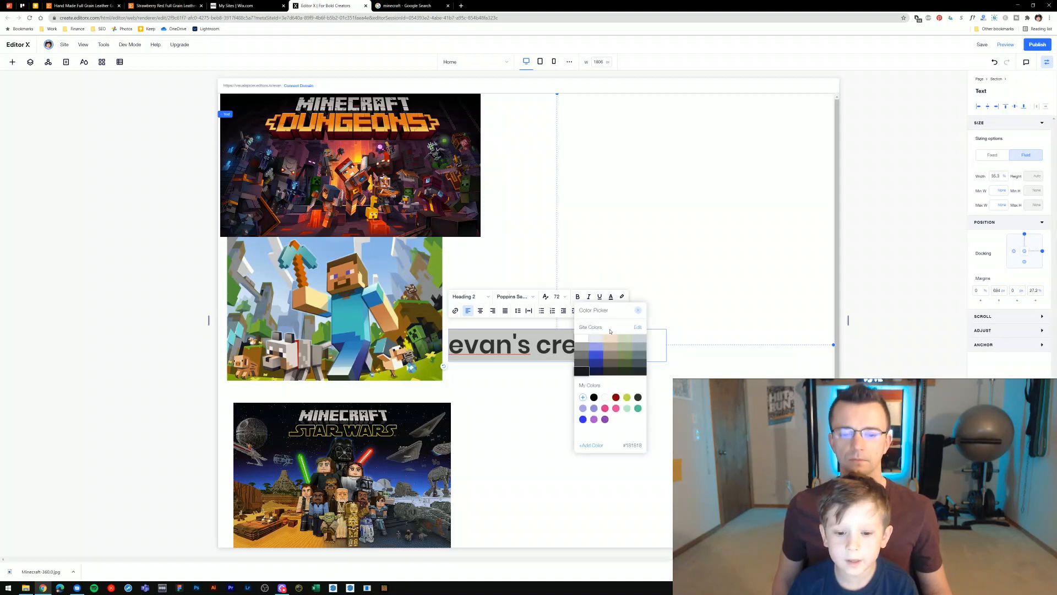
left_click(596, 363)
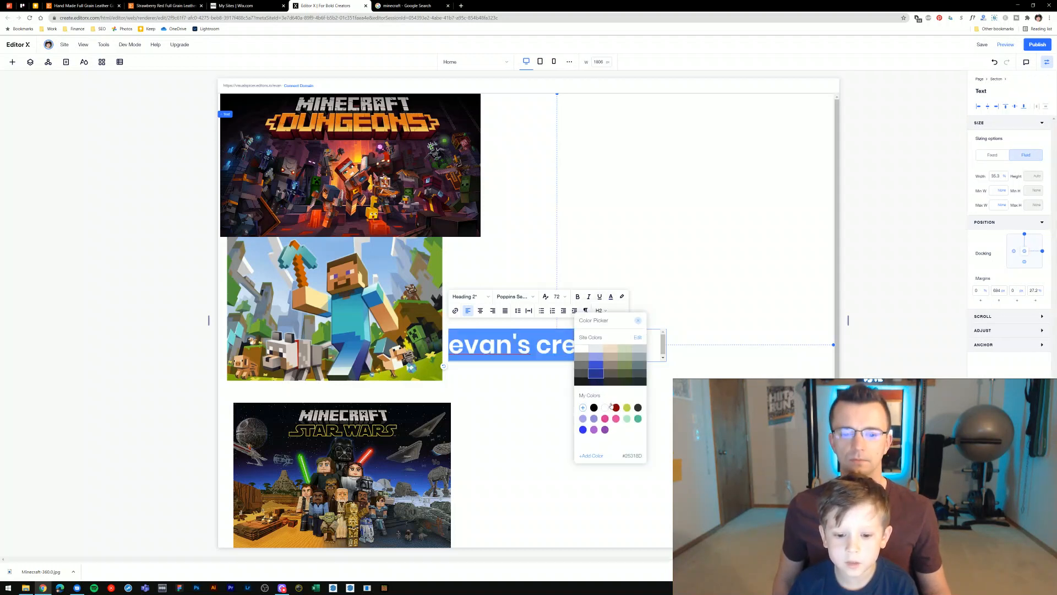
left_click(587, 430)
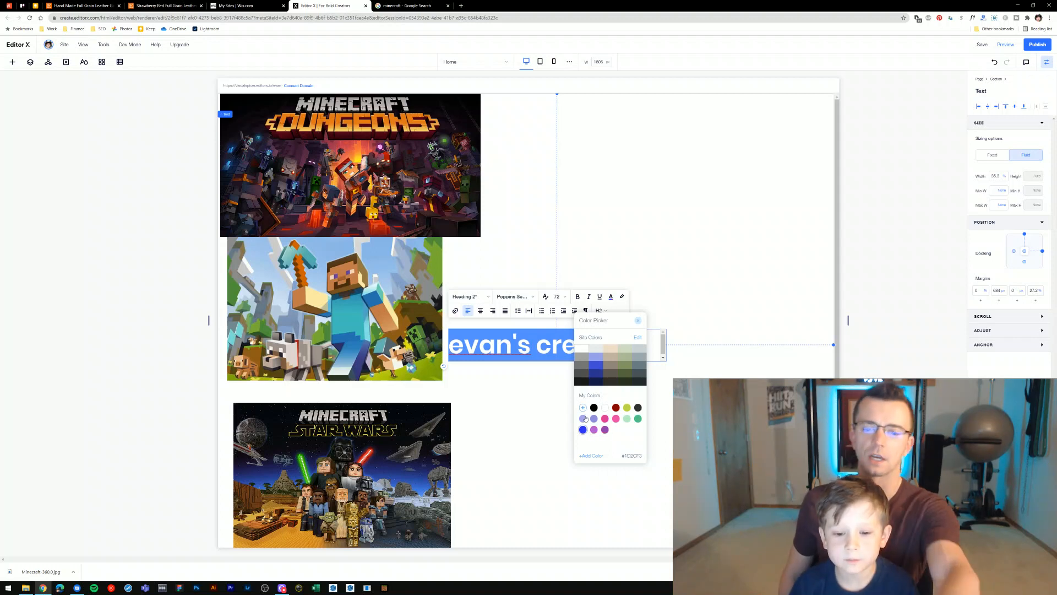
left_click(596, 357)
left_click(596, 367)
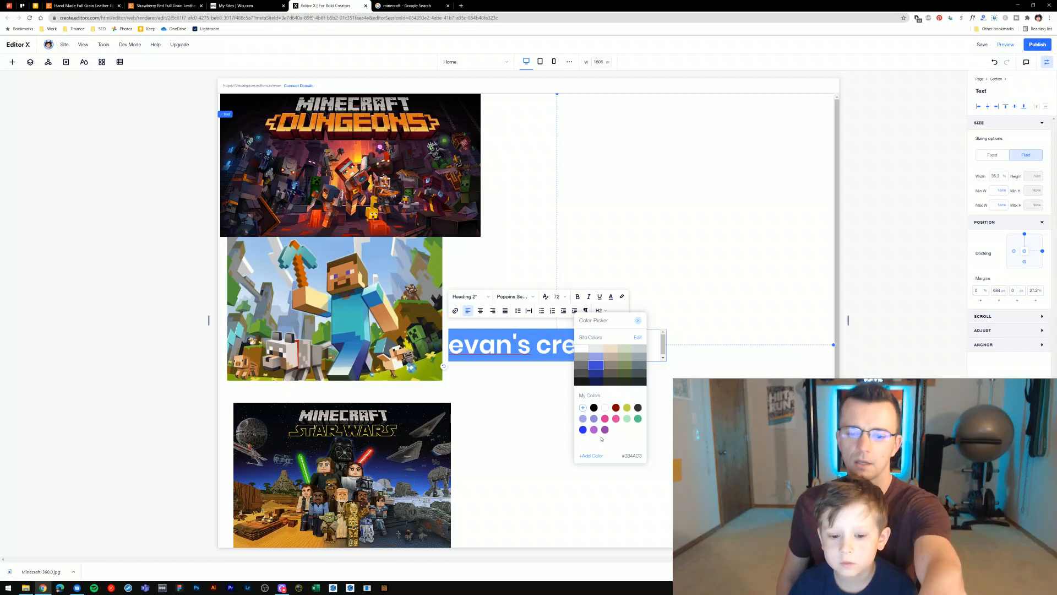
left_click(584, 429)
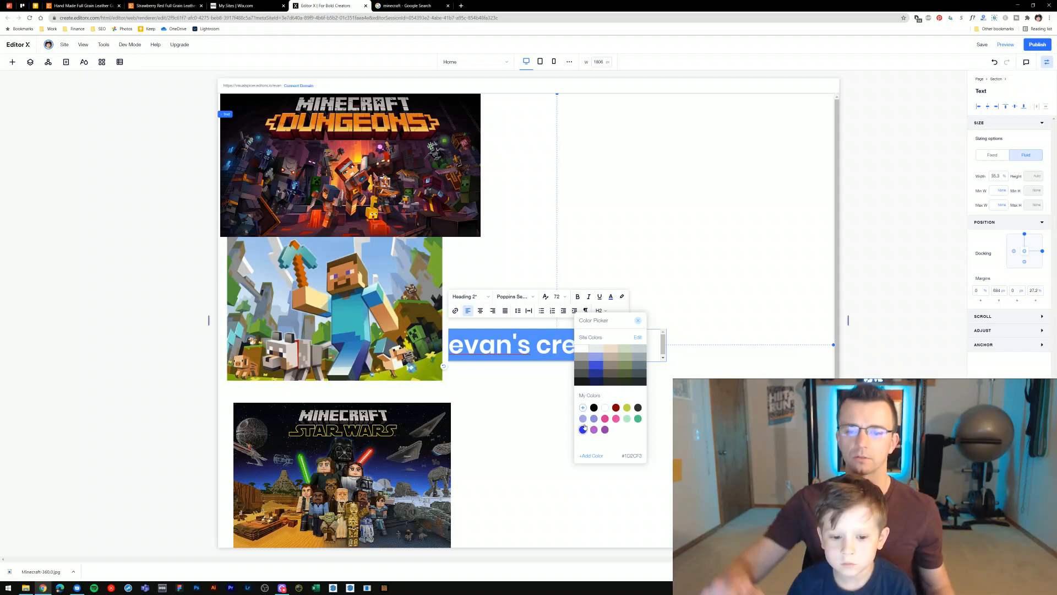
left_click(594, 407)
left_click(638, 320)
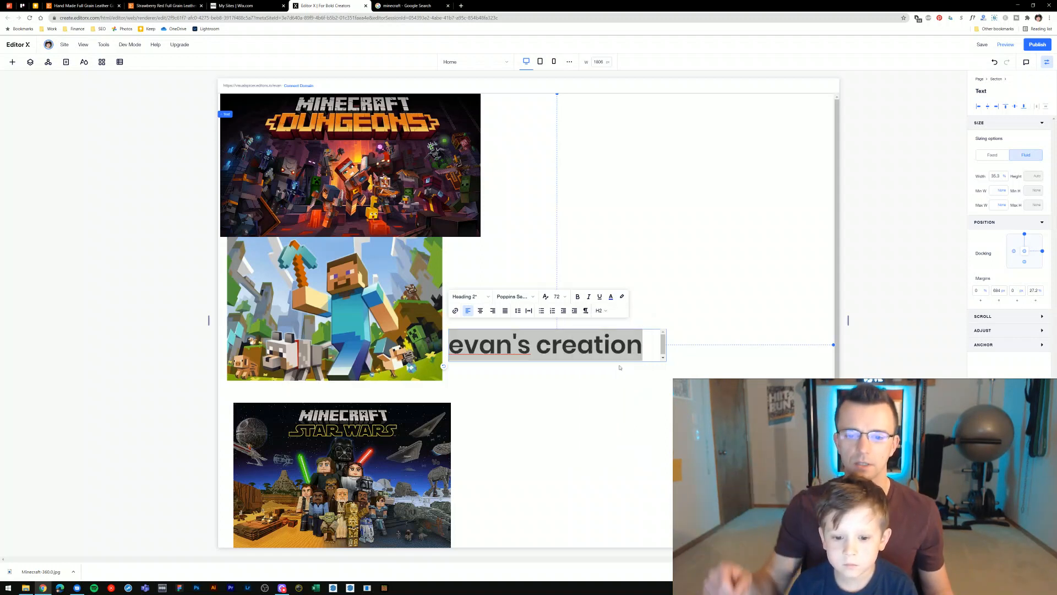
left_click(640, 404)
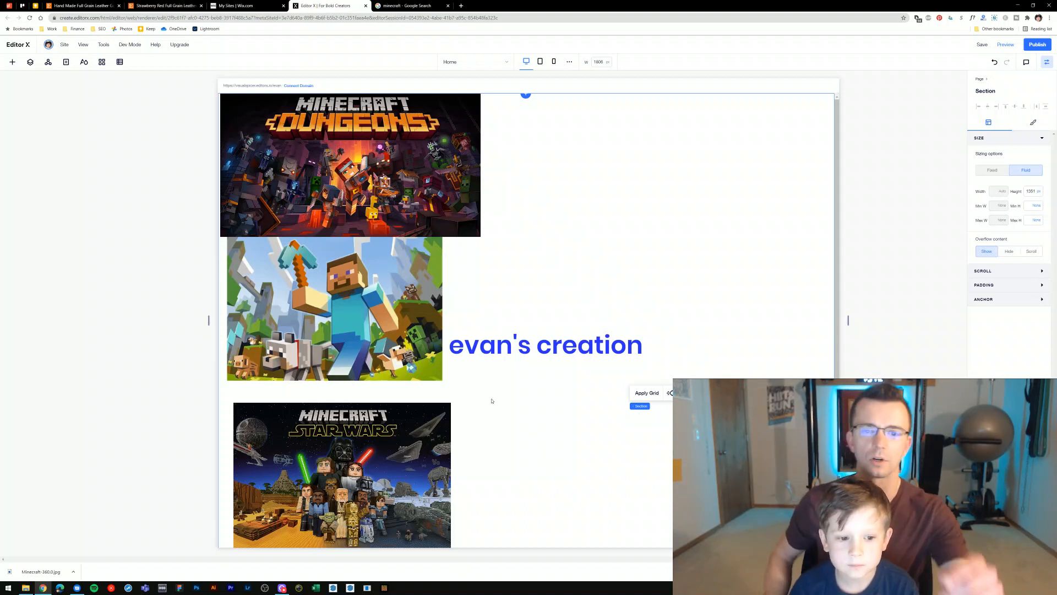
- Add a blank section above the images section and move the title into its horizontal centre
left_click(526, 96)
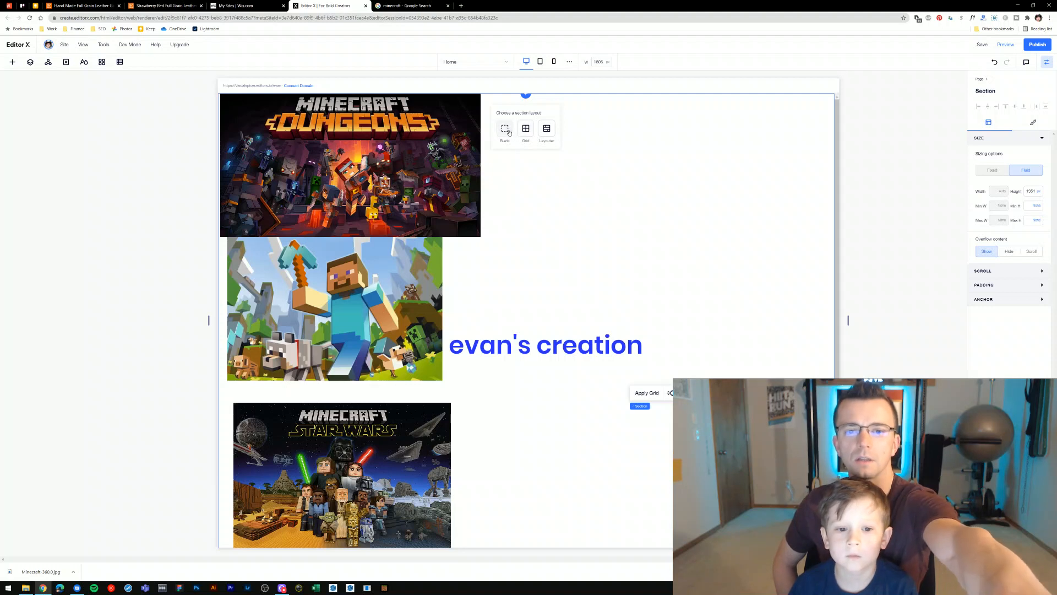
left_click(507, 136)
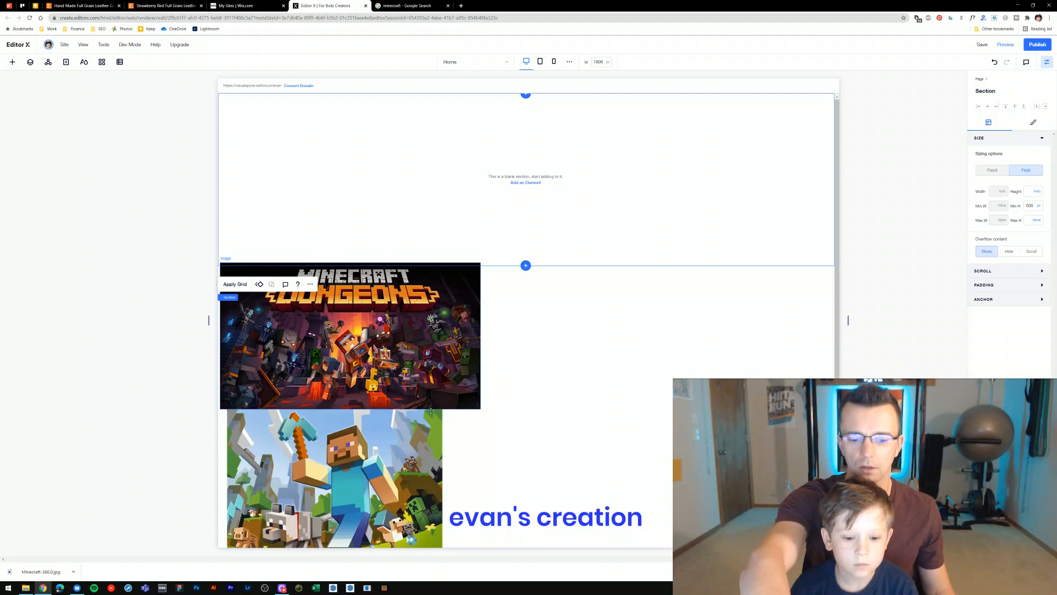
left_click_drag(469, 532, 410, 220)
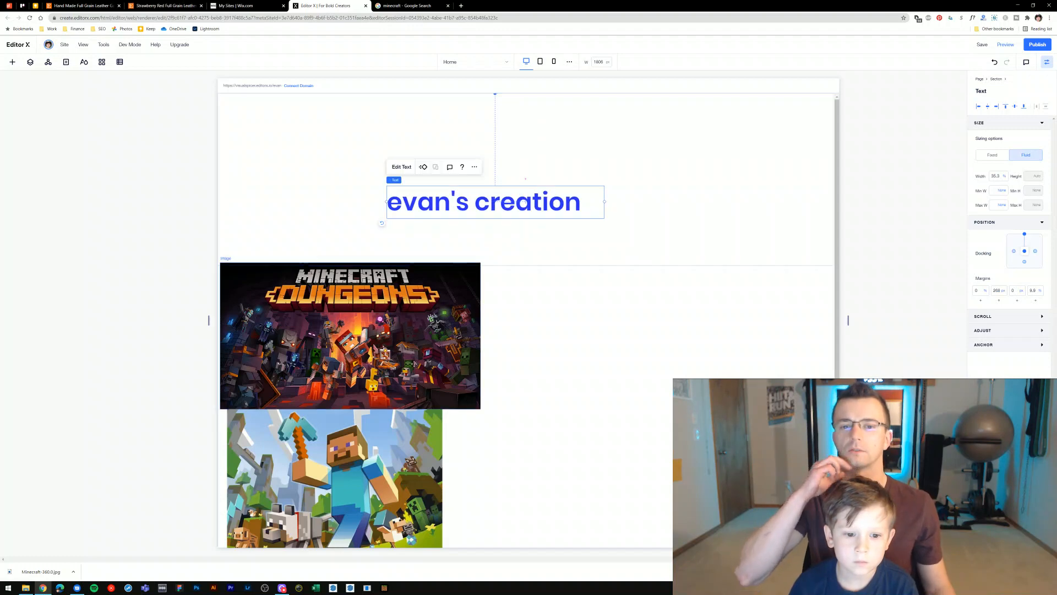
- Move the title out of the blank section to the right of the pickaxe character picture
scroll(557, 444, "down", 2)
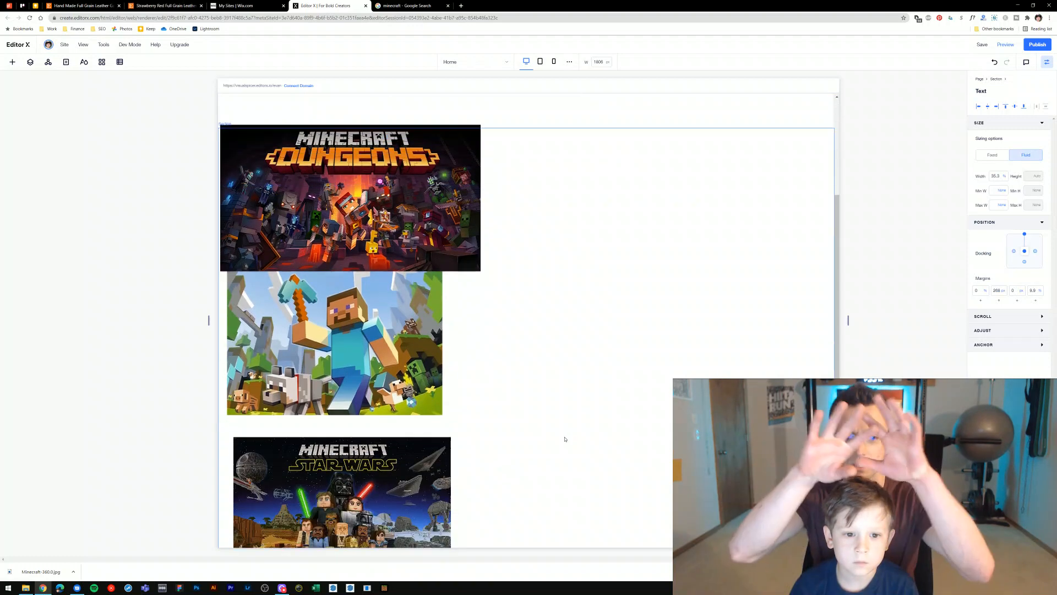
scroll(565, 439, "up", 2)
scroll(564, 439, "down", 3)
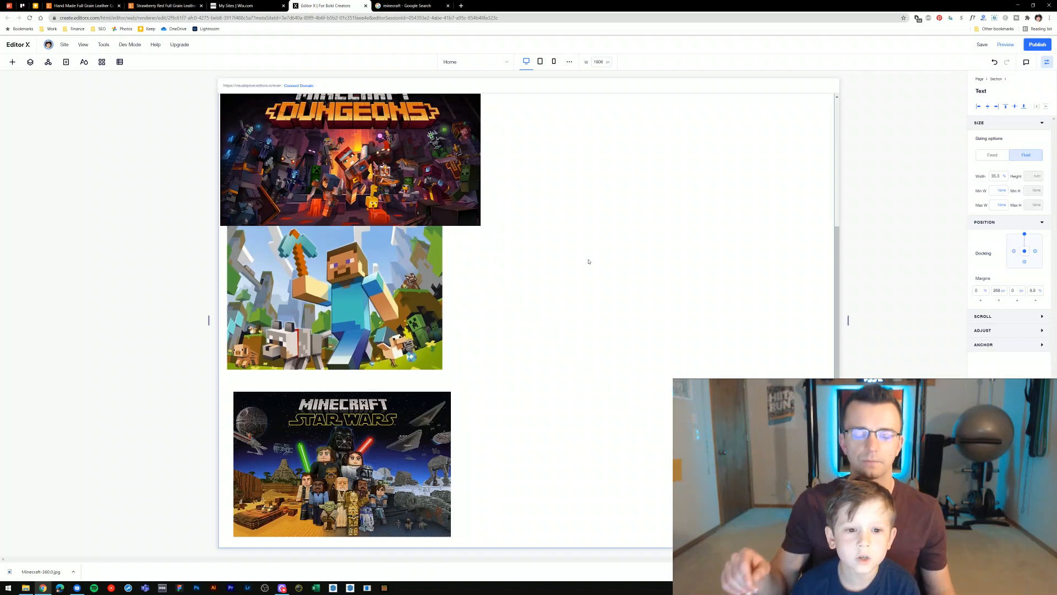
scroll(588, 261, "up", 3)
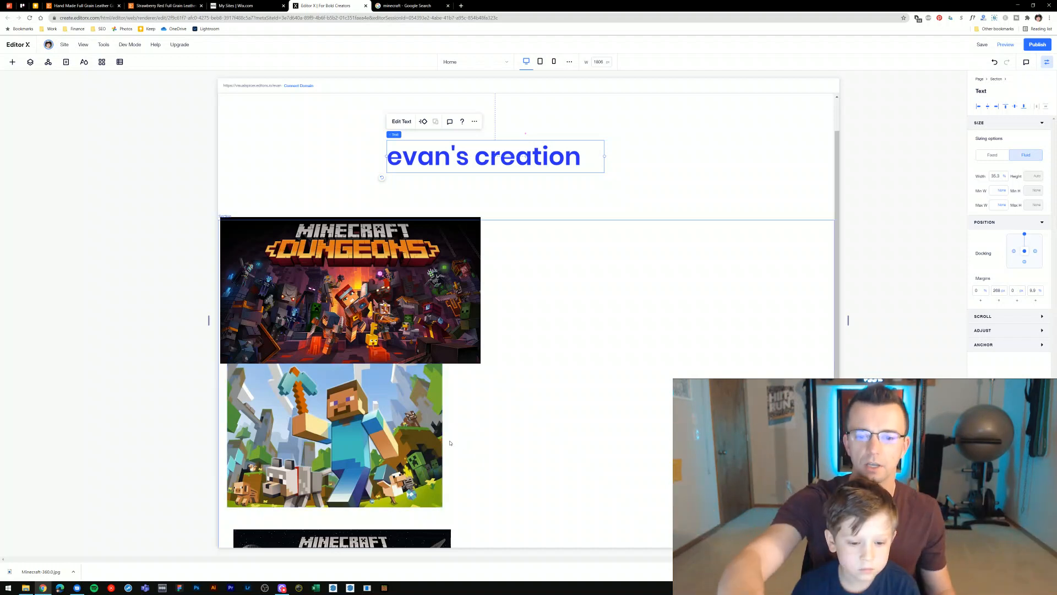
left_click(646, 442)
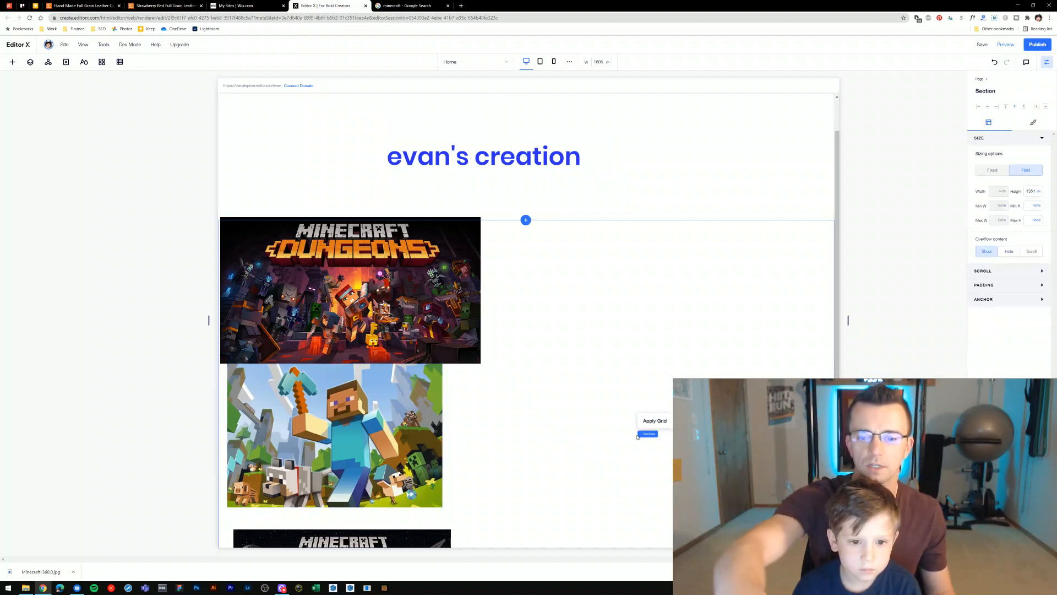
left_click_drag(514, 182, 579, 433)
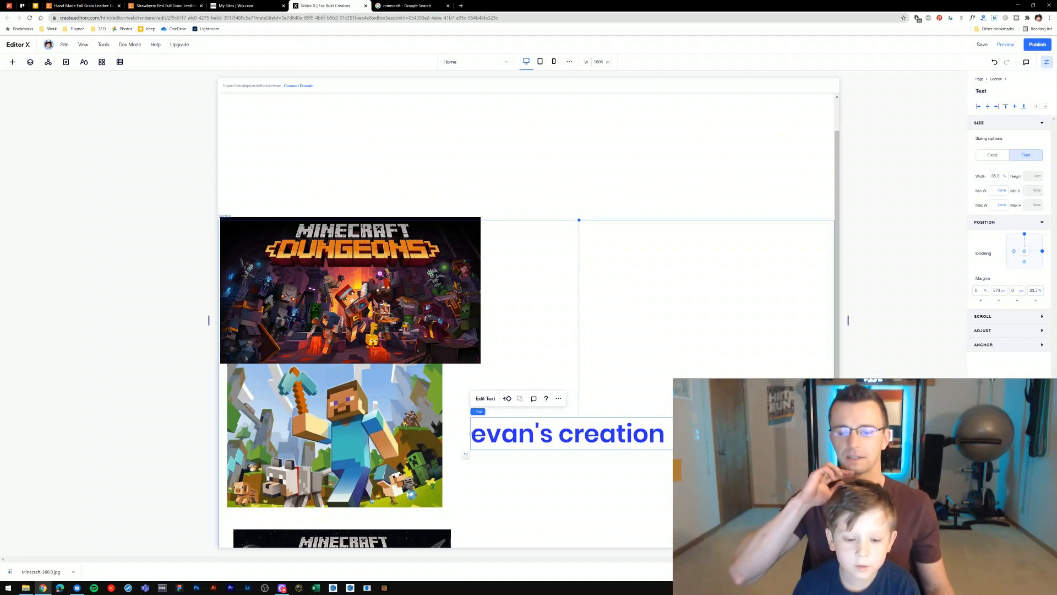
- Move the Minecraft Dungeons image up to the page's left edge over the blank section, and place the pickaxe character picture directly beside it
scroll(529, 320, "down", 3)
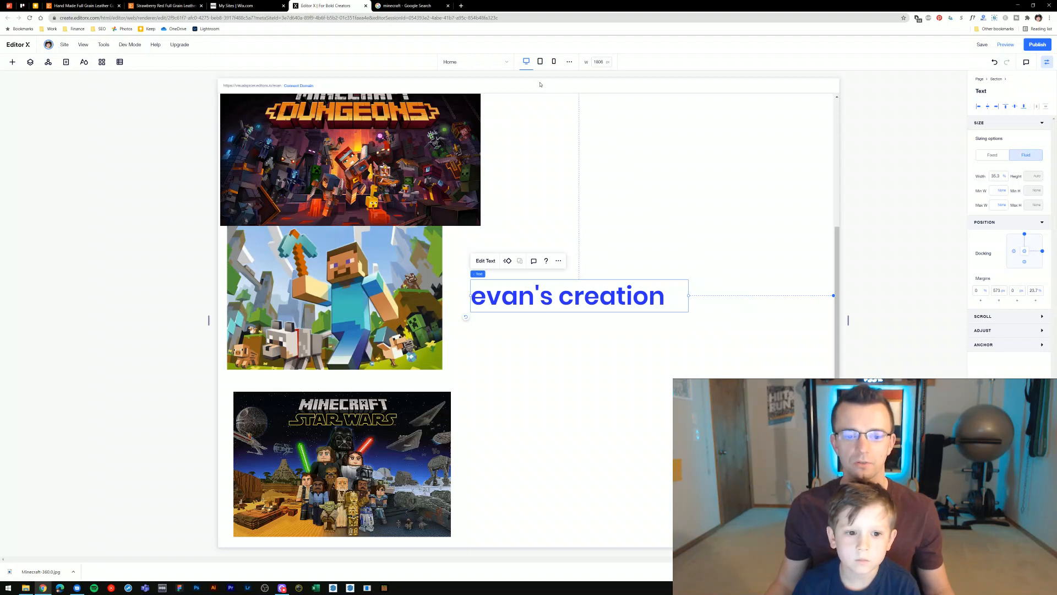
scroll(579, 426, "up", 3)
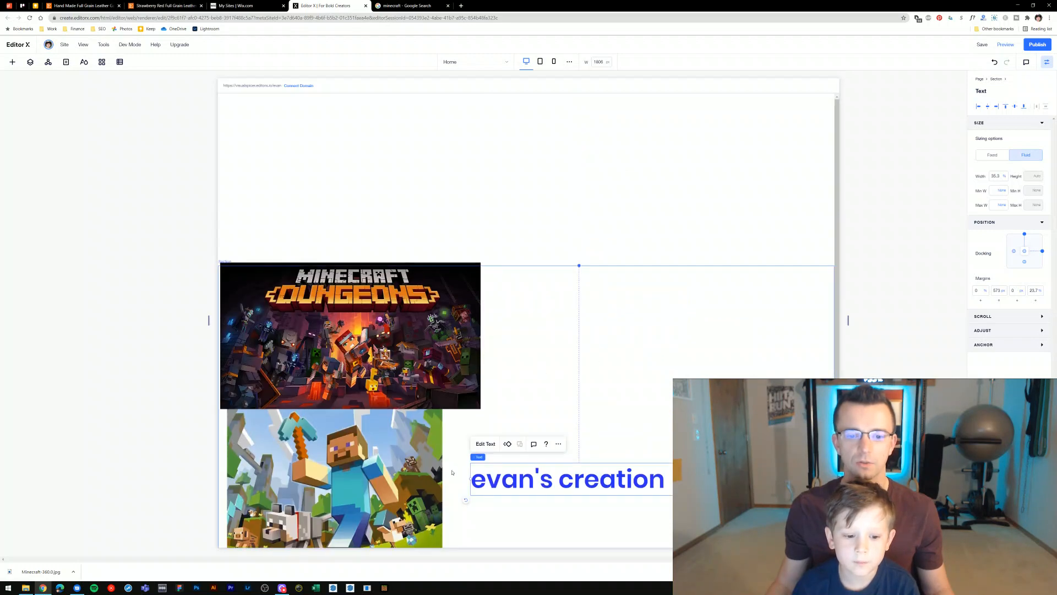
scroll(456, 472, "down", 1)
left_click_drag(359, 346, 347, 210)
left_click_drag(347, 401, 588, 126)
- Move the Minecraft Star Wars image up to the right of the pickaxe character picture, reaching the page's right edge
left_click(348, 542)
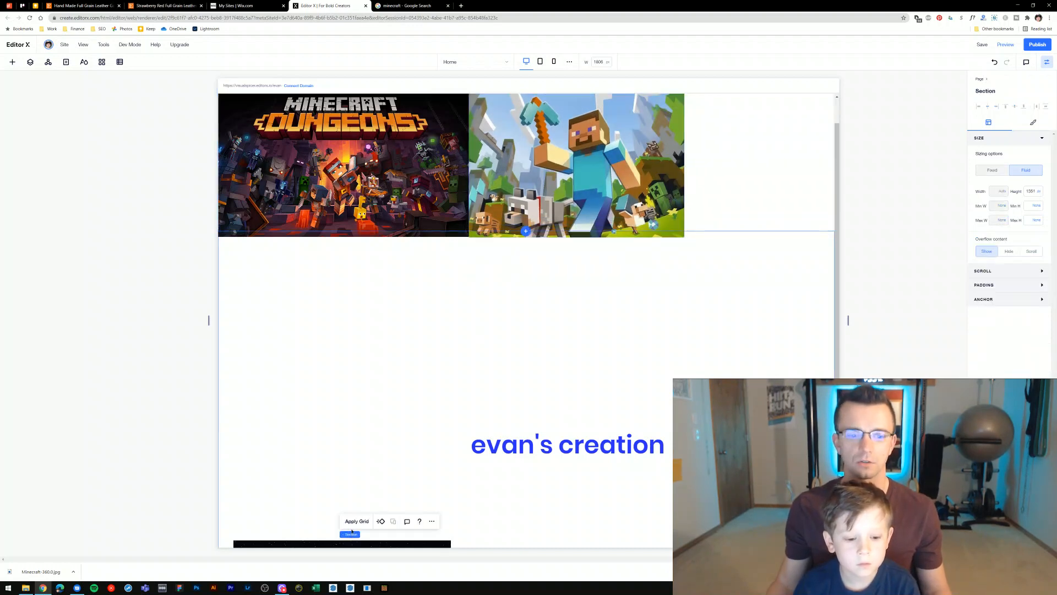
scroll(326, 536, "up", 1)
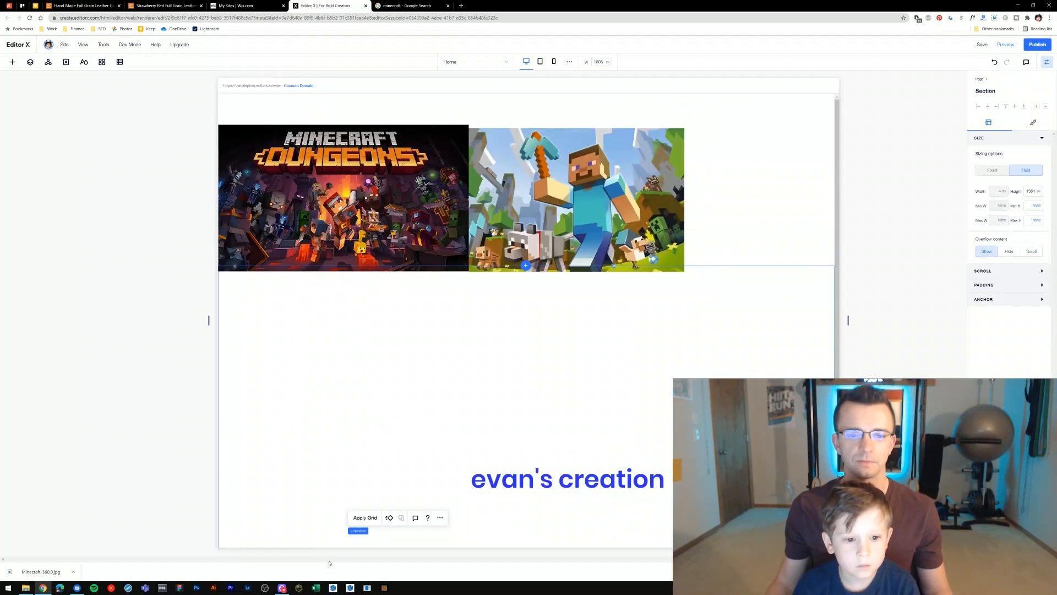
scroll(365, 499, "down", 5)
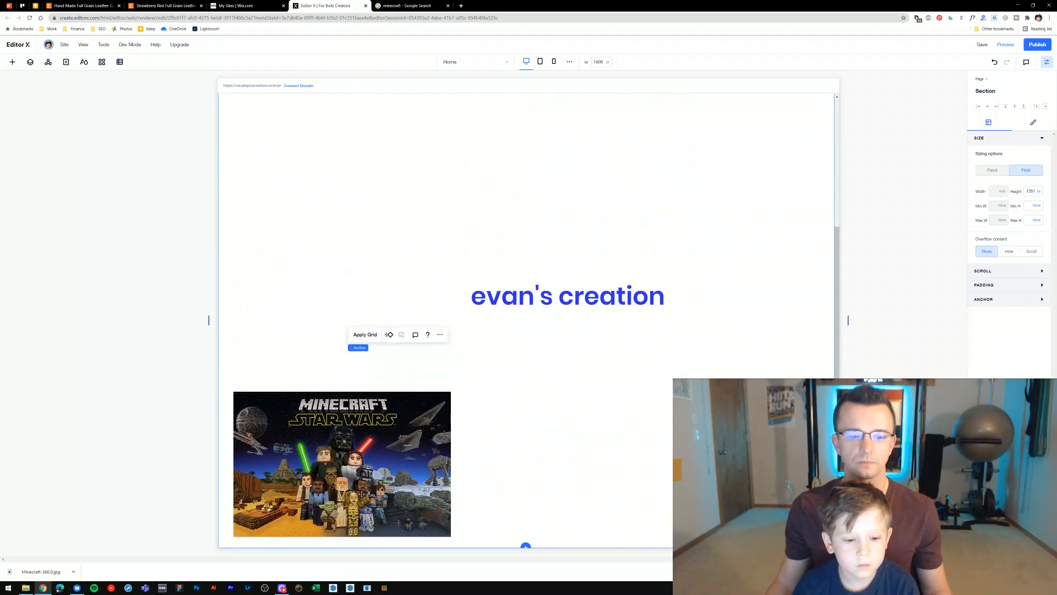
left_click(428, 409)
left_click_drag(429, 408, 664, 194)
scroll(664, 193, "up", 4)
left_click_drag(668, 333, 826, 198)
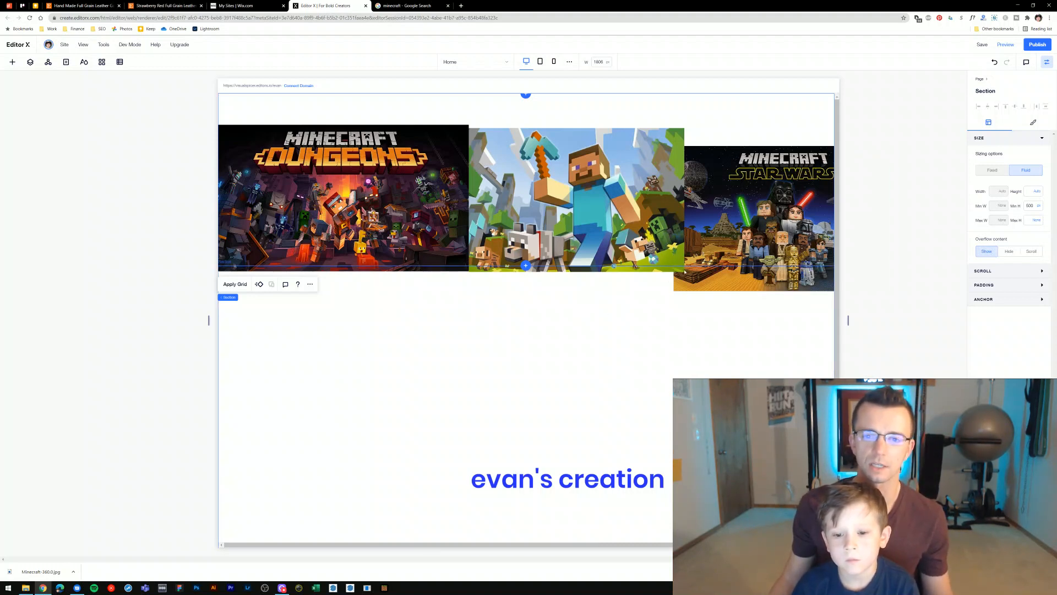
left_click(669, 284)
left_click(726, 272)
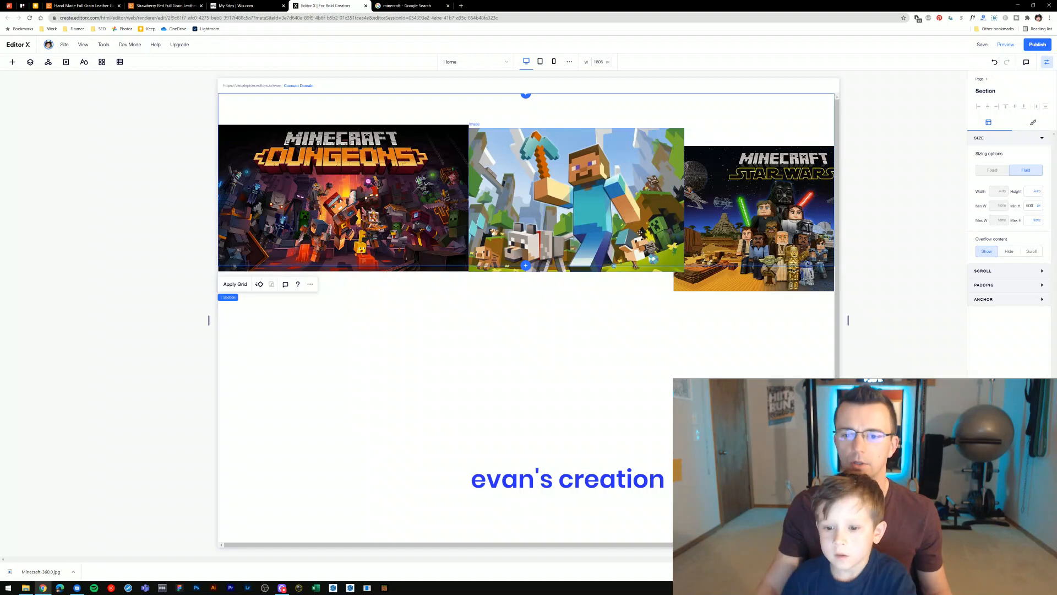
- Move the Minecraft Dungeons and pickaxe character images down side by side into the lower section, above the title
left_click(359, 225)
left_click_drag(362, 326, 373, 381)
left_click_drag(525, 222, 521, 368)
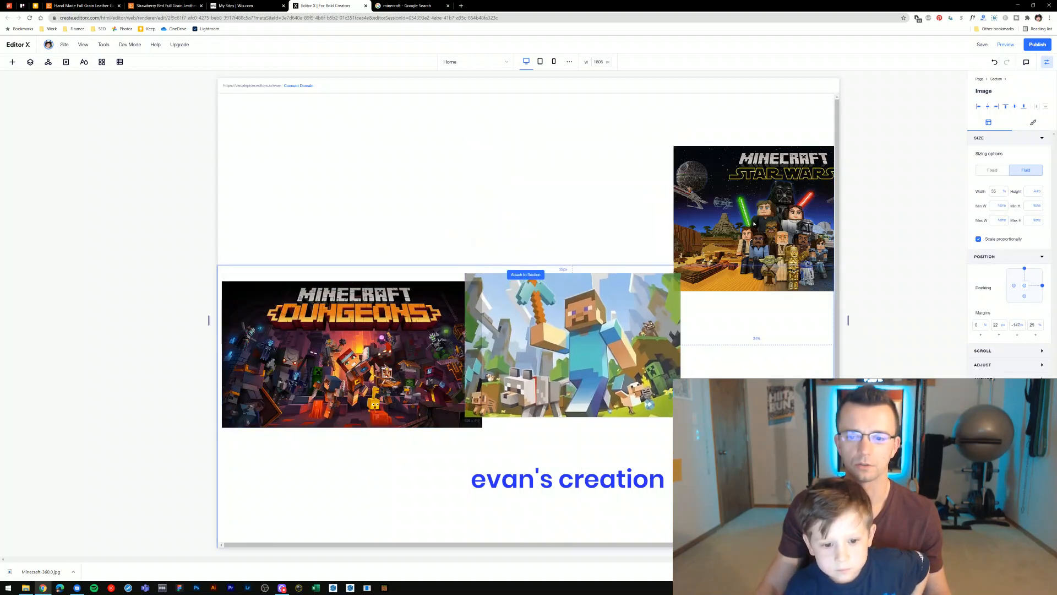
left_click(739, 352)
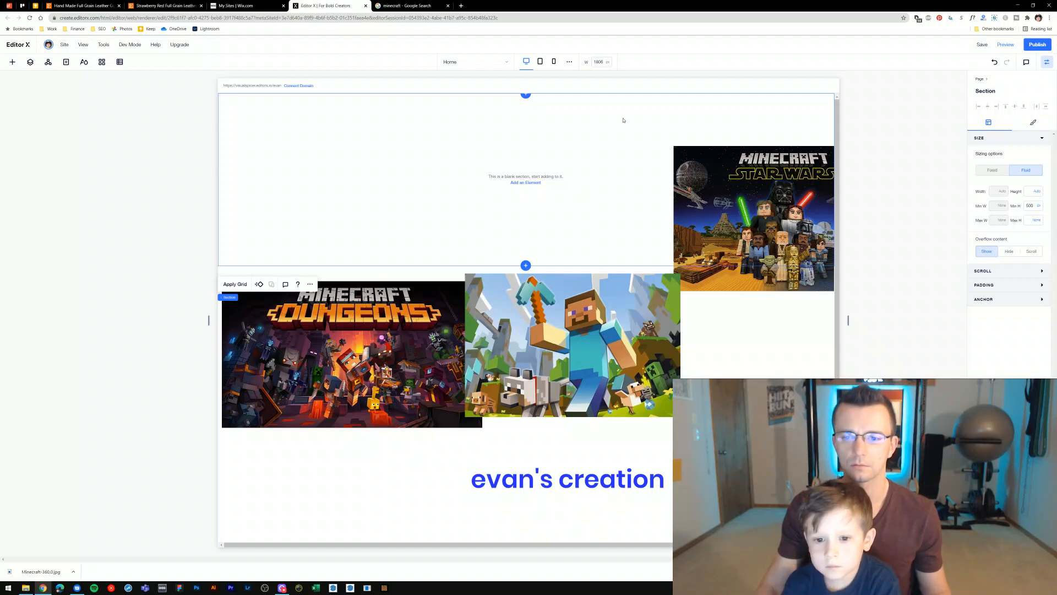
- Widen the desktop canvas to about 2250 px and try to select the Star Wars image through the layer selection
left_click_drag(847, 320, 926, 322)
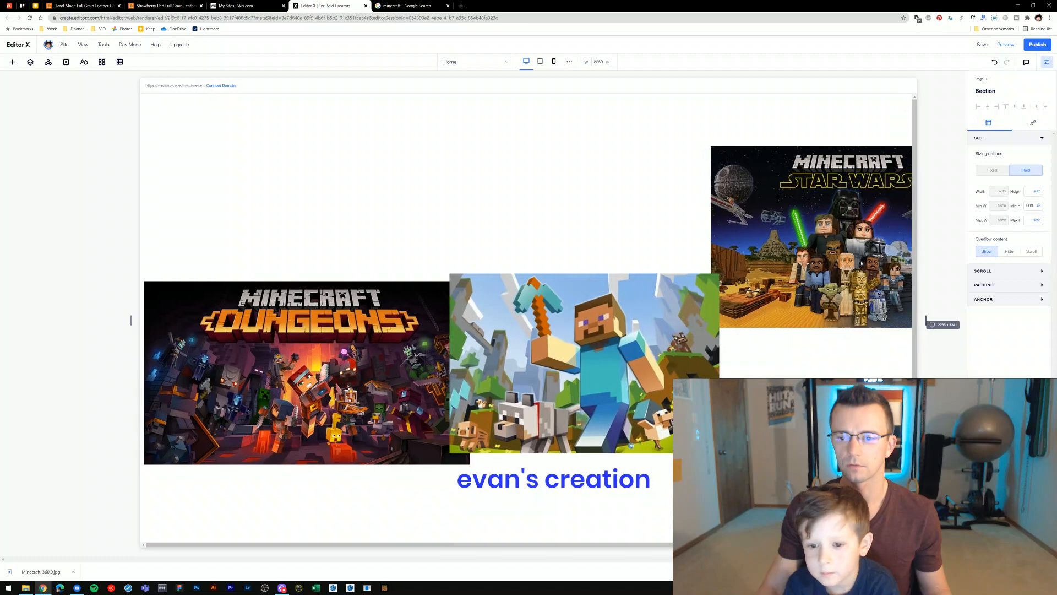
right_click(769, 202)
right_click(786, 204)
mouse_move(804, 213)
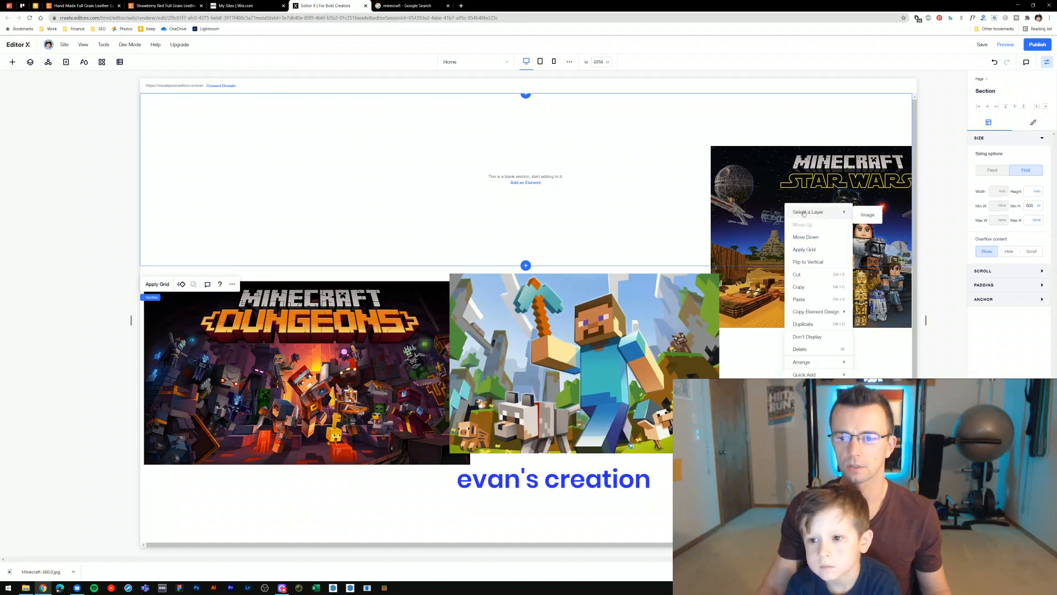
left_click(864, 217)
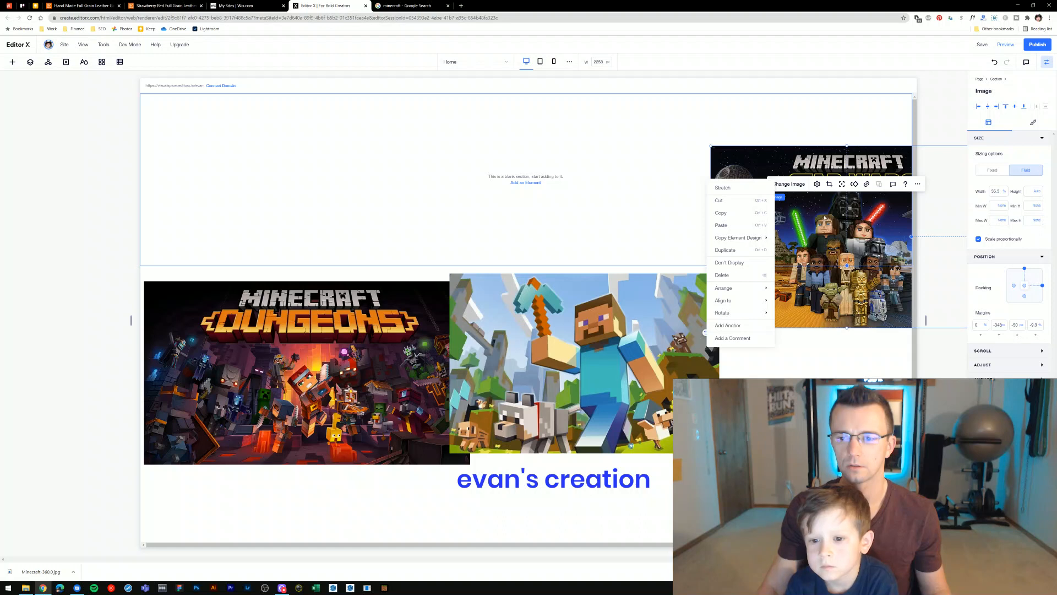
left_click(781, 238)
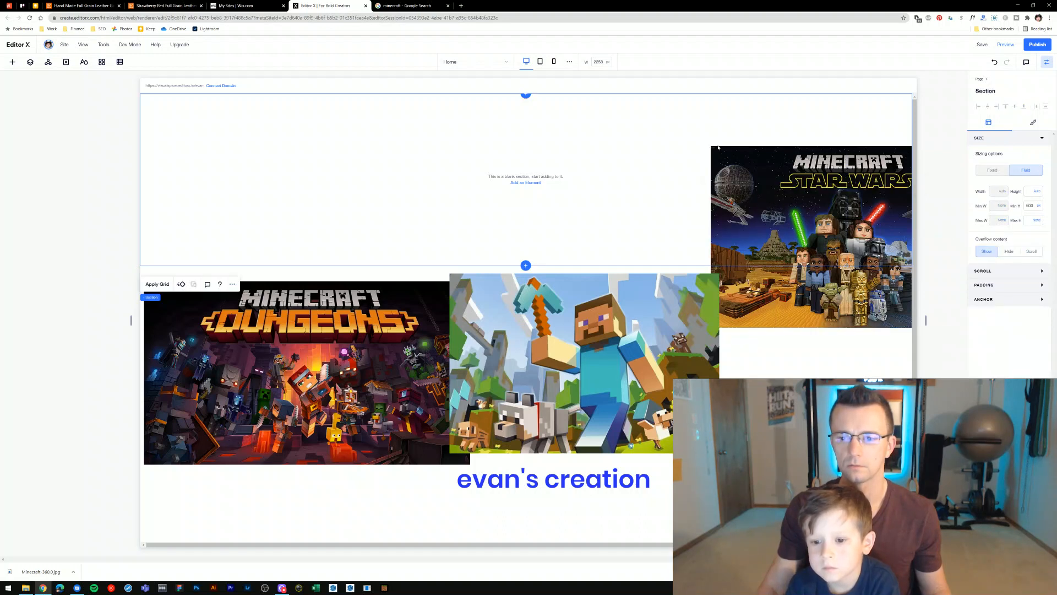
- Select the Star Wars image through the lower section's layers and change its horizontal docking to the centre
left_click(31, 63)
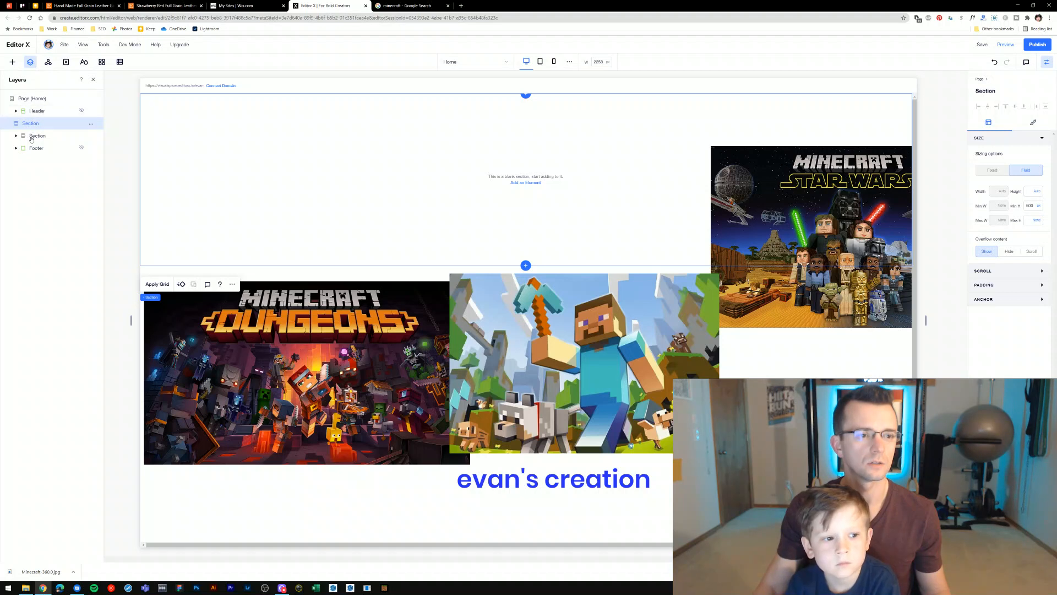
left_click(15, 136)
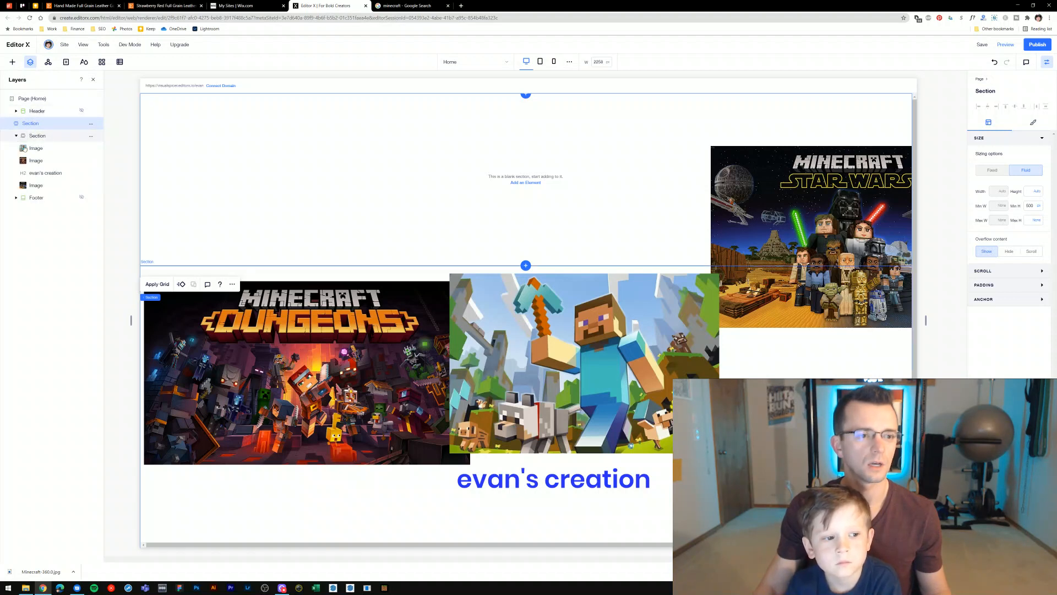
left_click(36, 148)
left_click(35, 161)
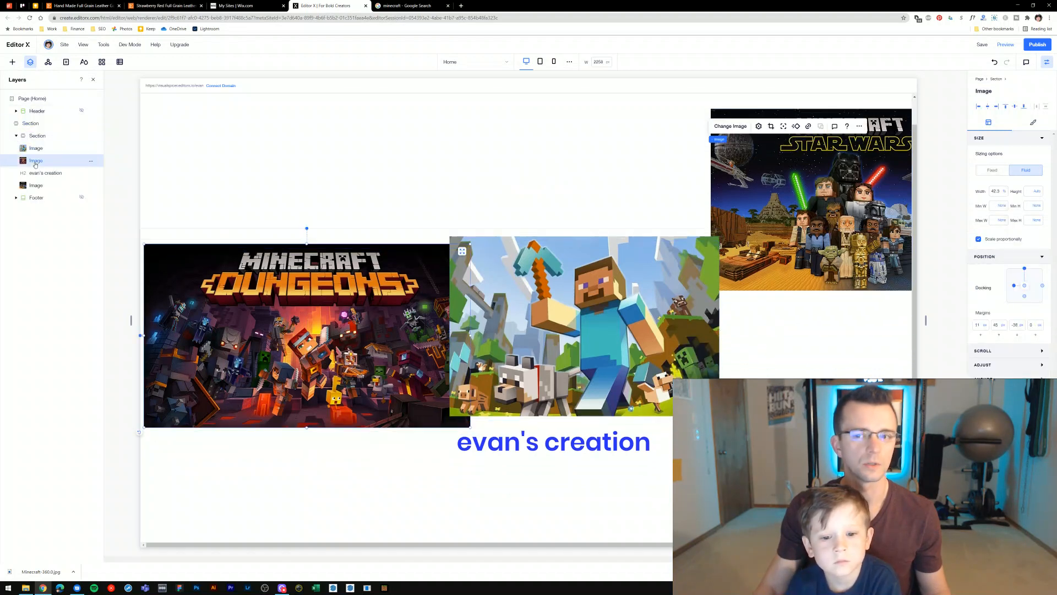
left_click(33, 185)
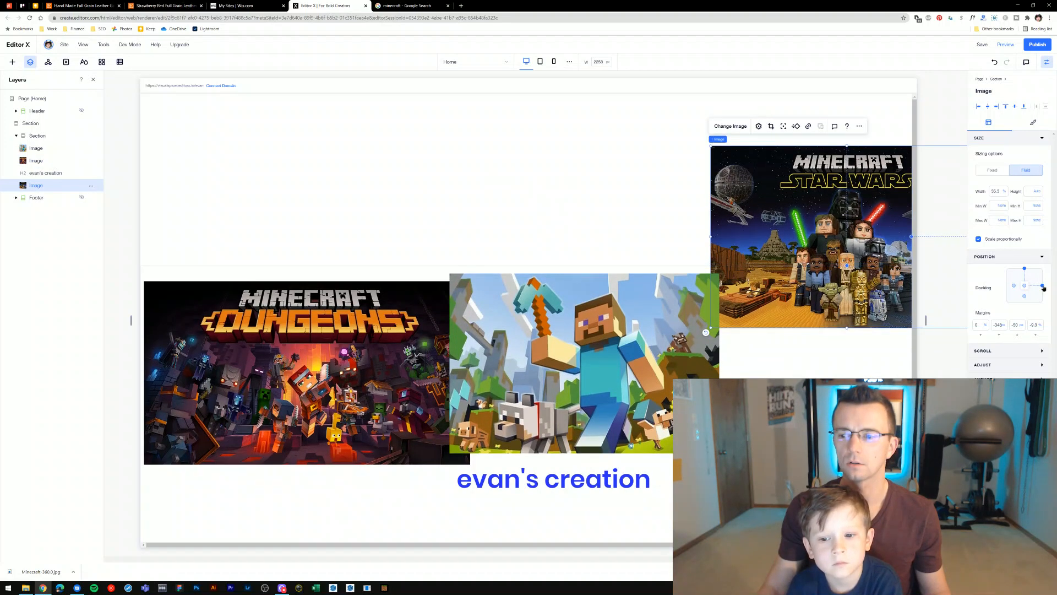
left_click(1024, 285)
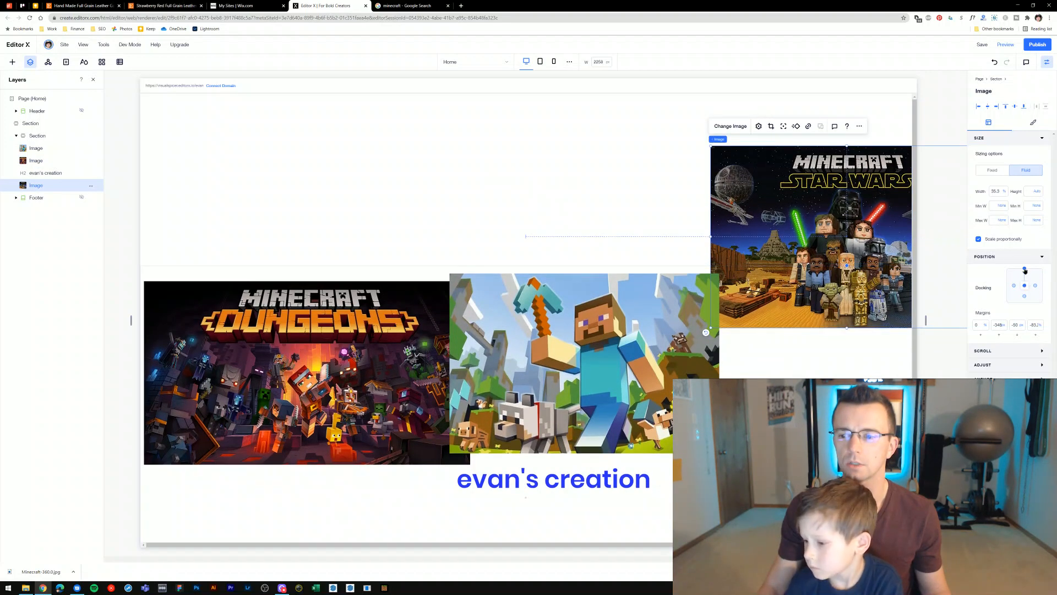
- Move the Star Wars image down beside the pickaxe character picture and shift the Dungeons image to the page's left edge in the same row
left_click(824, 203)
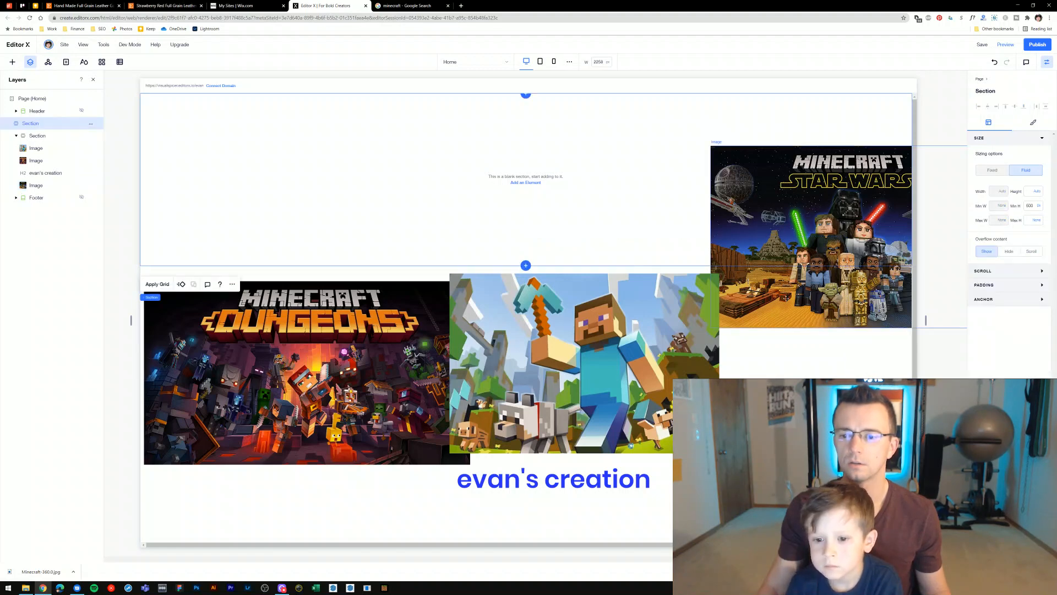
left_click(786, 298)
left_click_drag(786, 298, 744, 426)
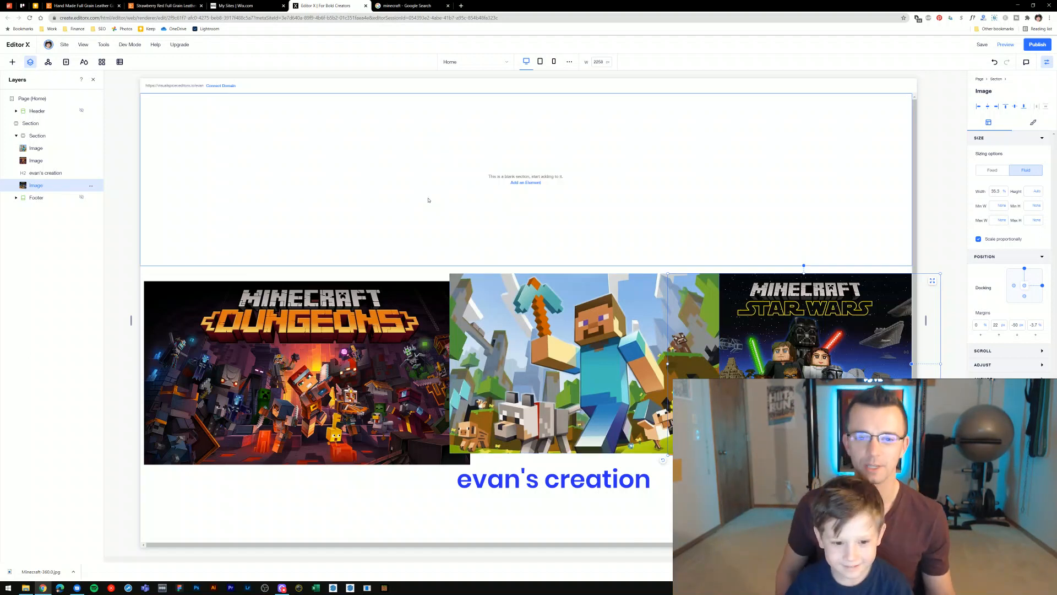
mouse_move(261, 459)
left_mouse_down()
mouse_move(258, 368)
mouse_move(259, 440)
left_mouse_up()
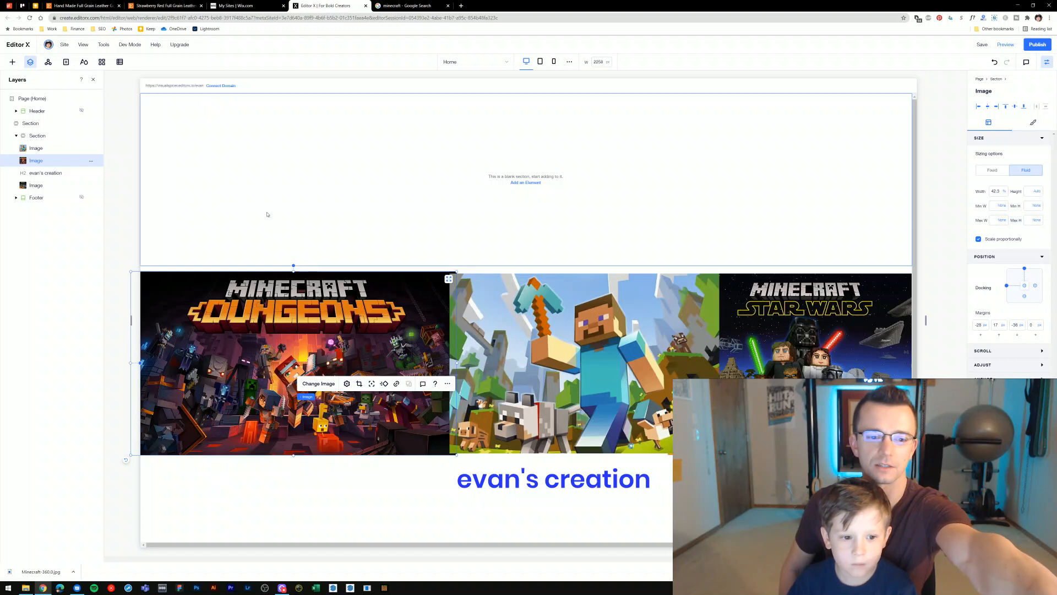
- Apply a 3x1 grid layout to the blank upper section
left_click(262, 219)
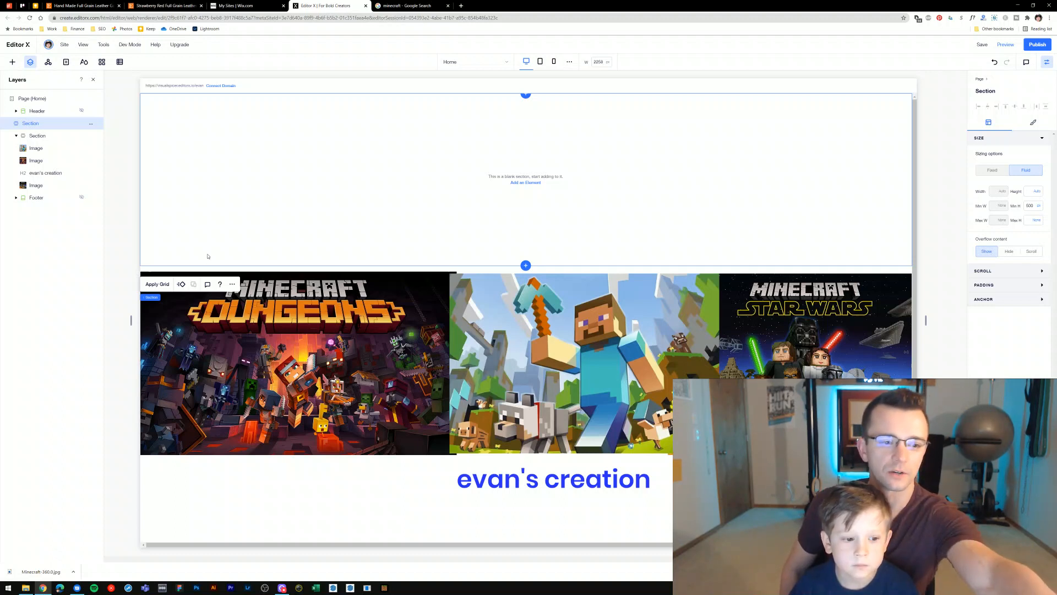
left_click(156, 284)
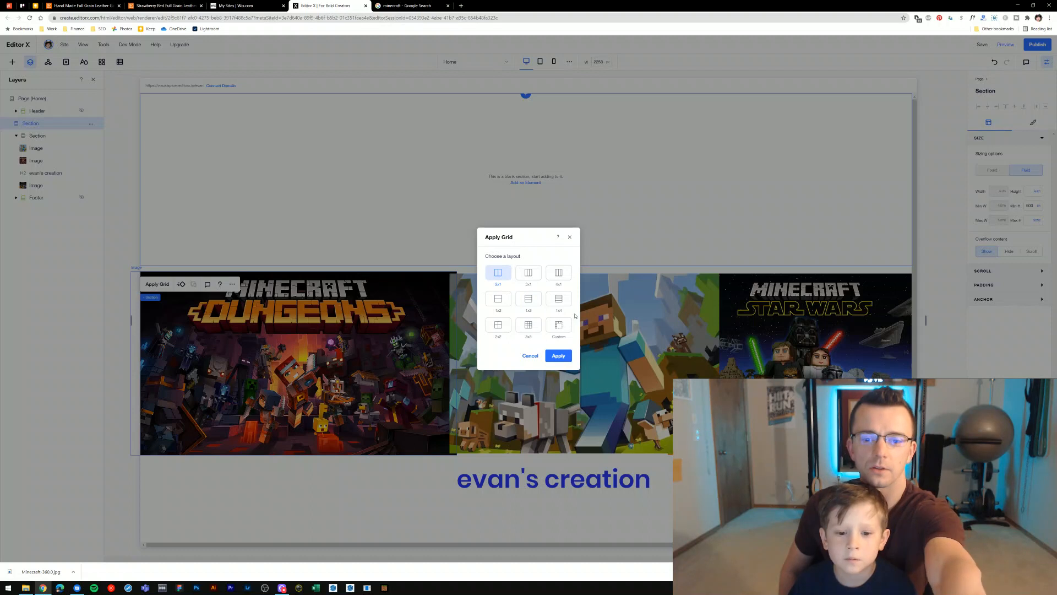
left_click(528, 272)
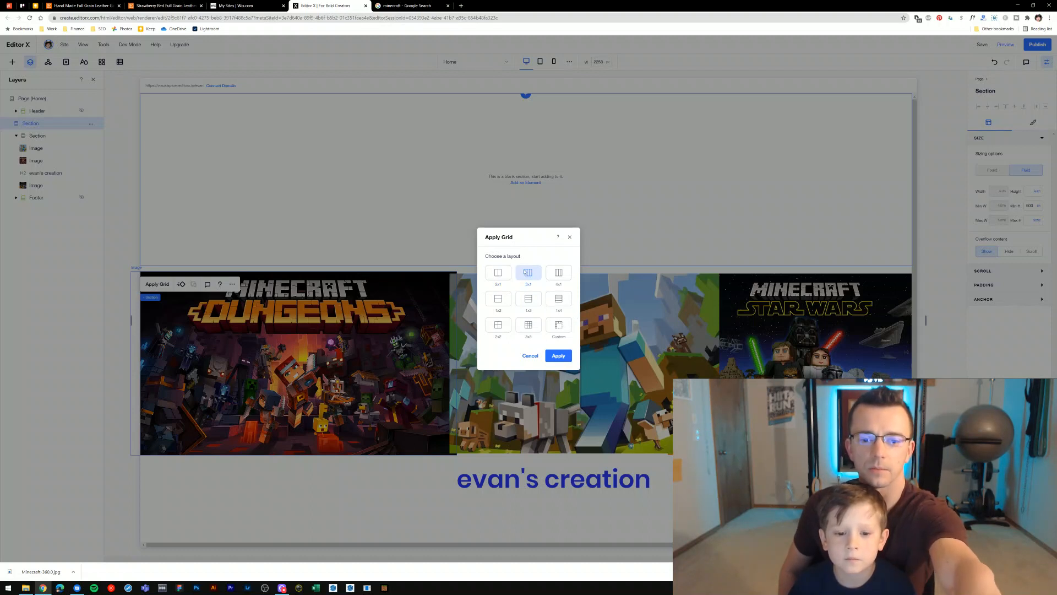
left_click(559, 356)
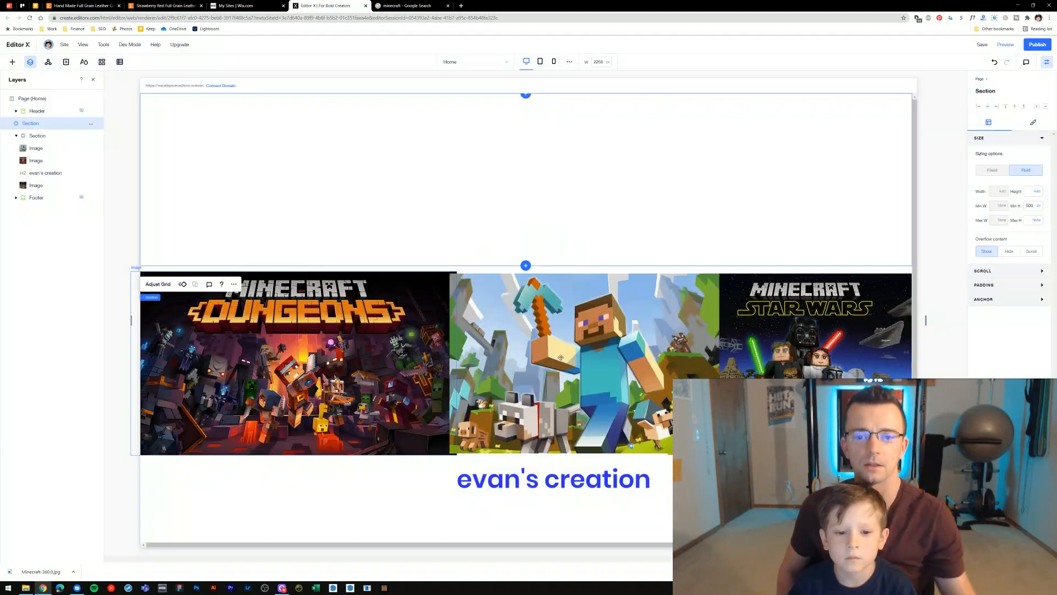
- Move the Minecraft Dungeons image up into the first column of the grid section and shrink it towards the column's width
left_click(428, 388)
left_click_drag(427, 388, 428, 213)
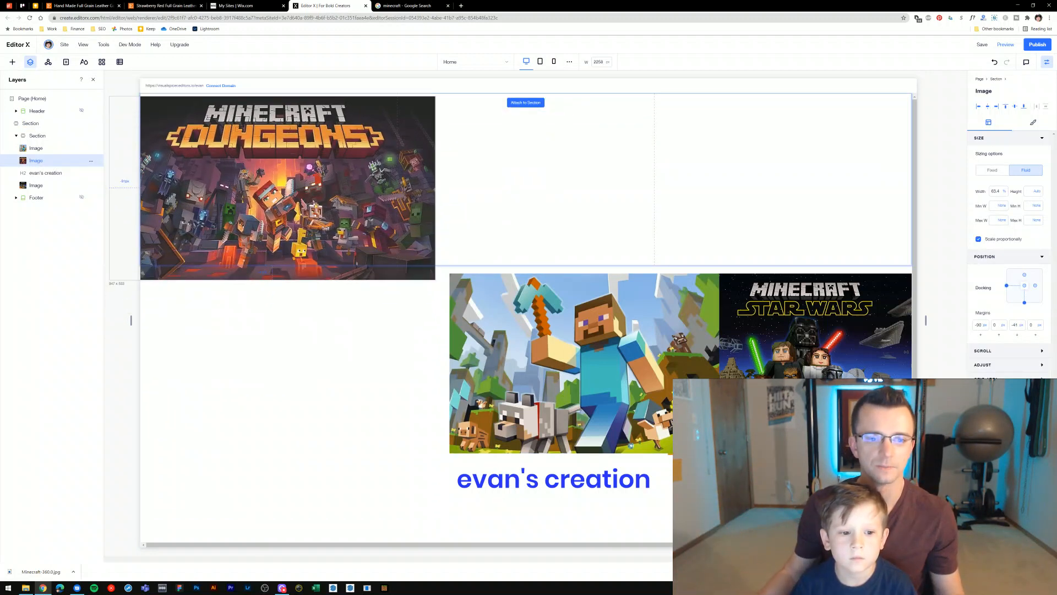
left_click_drag(346, 199, 349, 201)
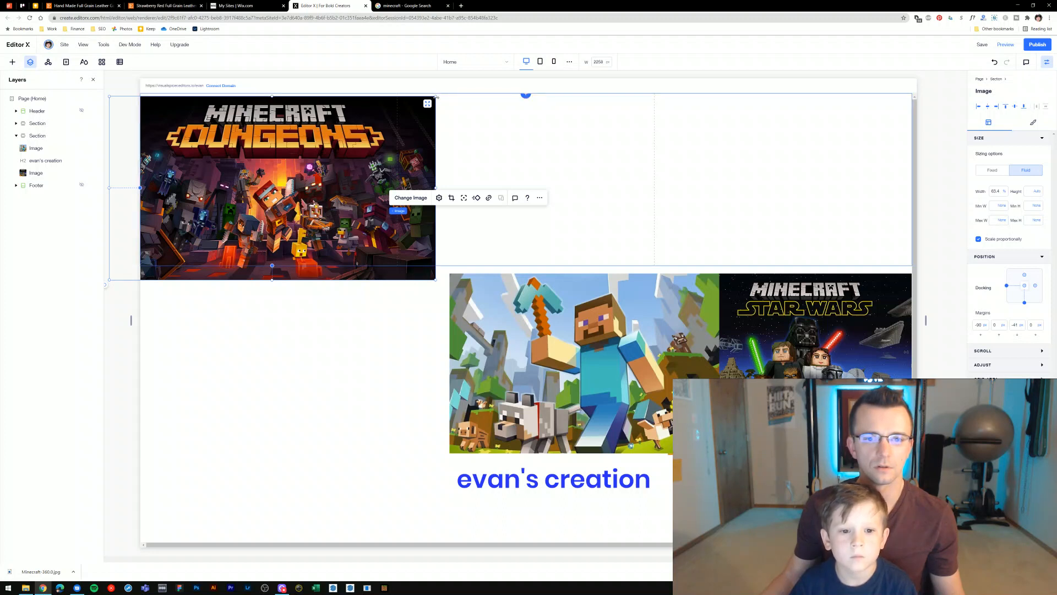
left_click_drag(435, 97, 377, 123)
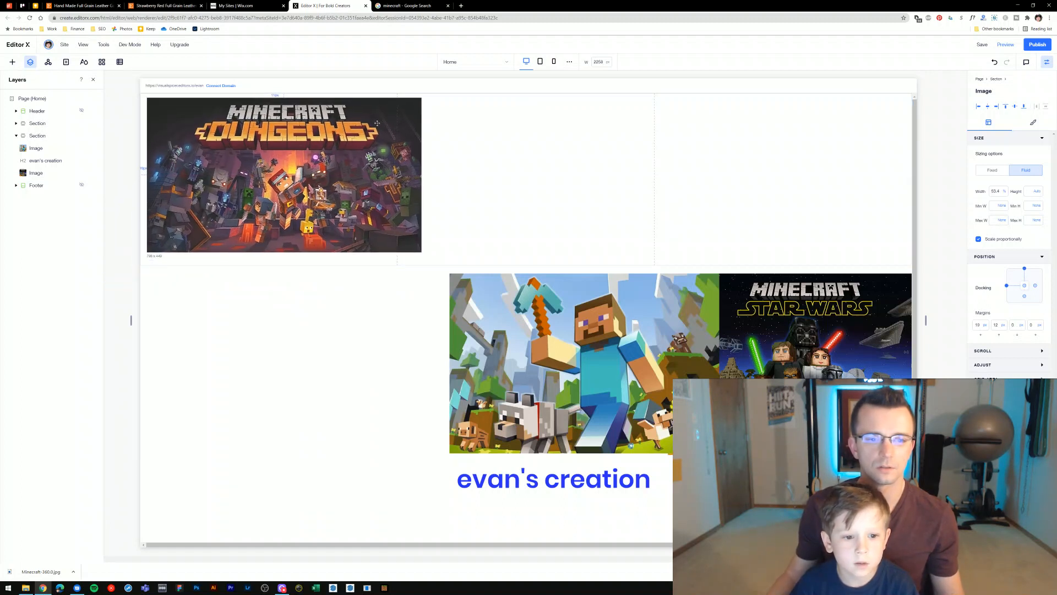
- Place the pickaxe character picture in the grid's middle column, and shrink it and the Dungeons image to fit within their cells
left_click_drag(545, 307, 515, 132)
left_click_drag(651, 169, 548, 148)
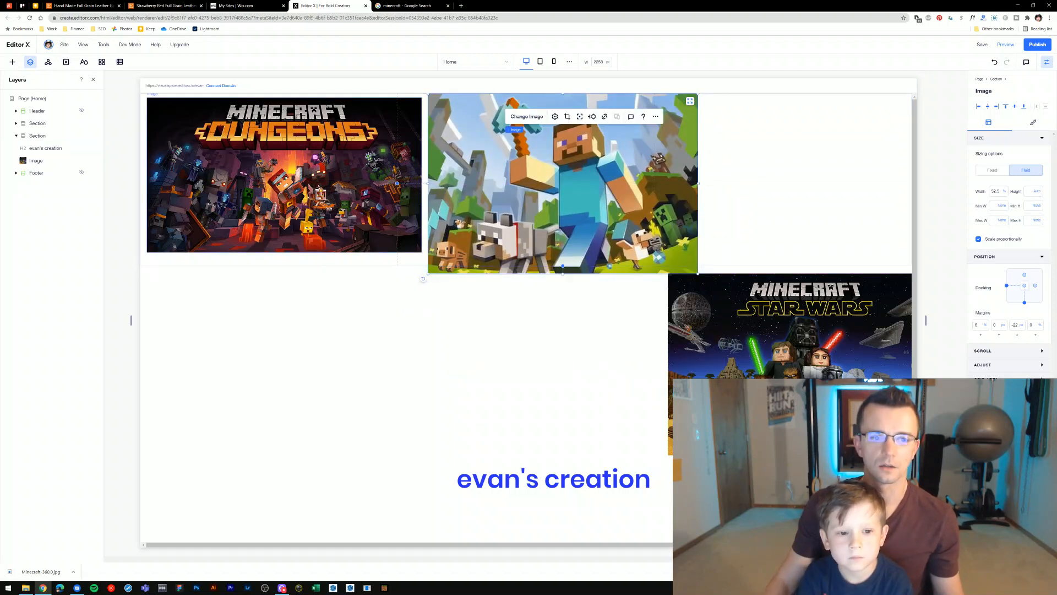
left_click(392, 121)
left_click_drag(422, 96, 332, 121)
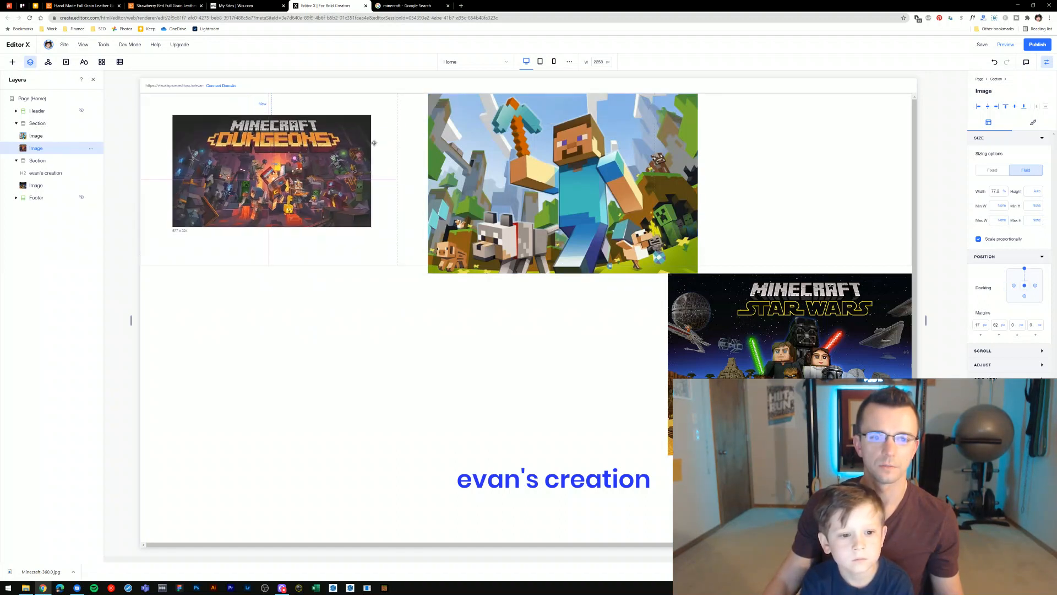
left_click(685, 249)
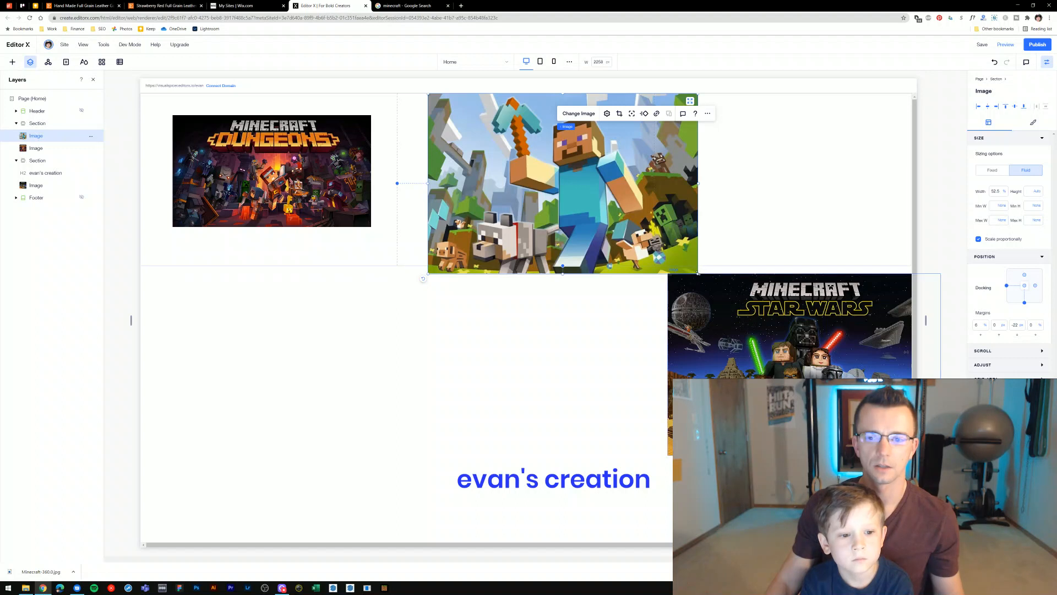
left_click_drag(698, 274, 626, 219)
- Shrink the Minecraft Star Wars image and move it up into the grid's third column
left_click(668, 272)
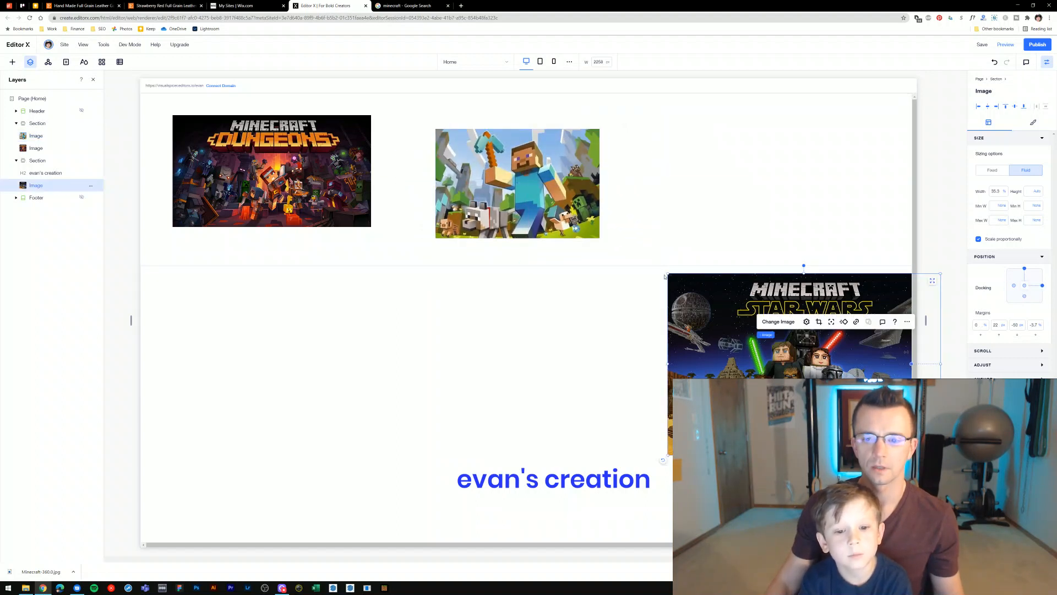
left_click_drag(668, 273, 745, 325)
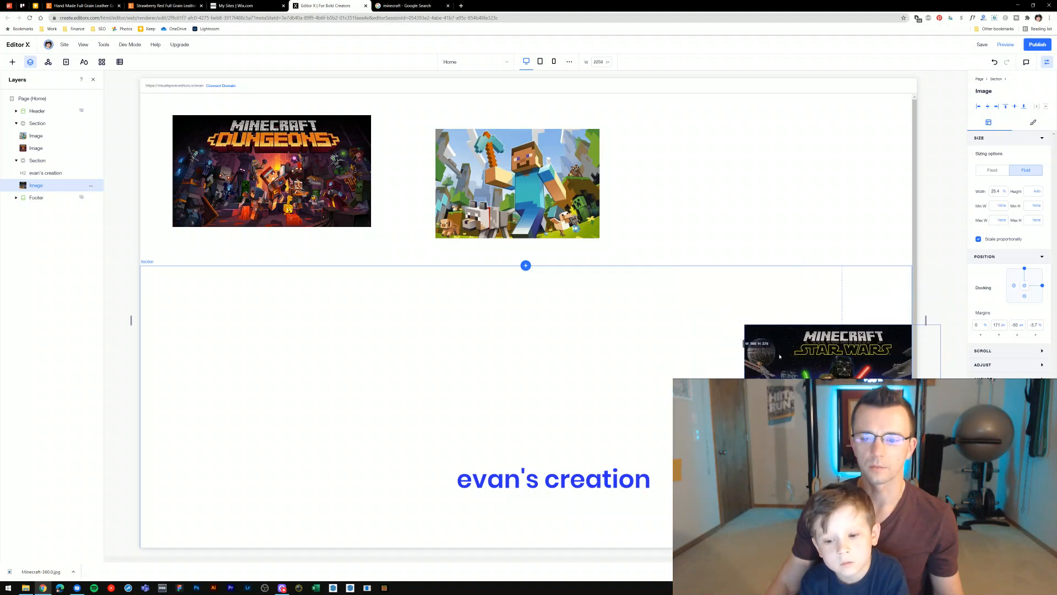
left_click_drag(707, 196, 719, 158)
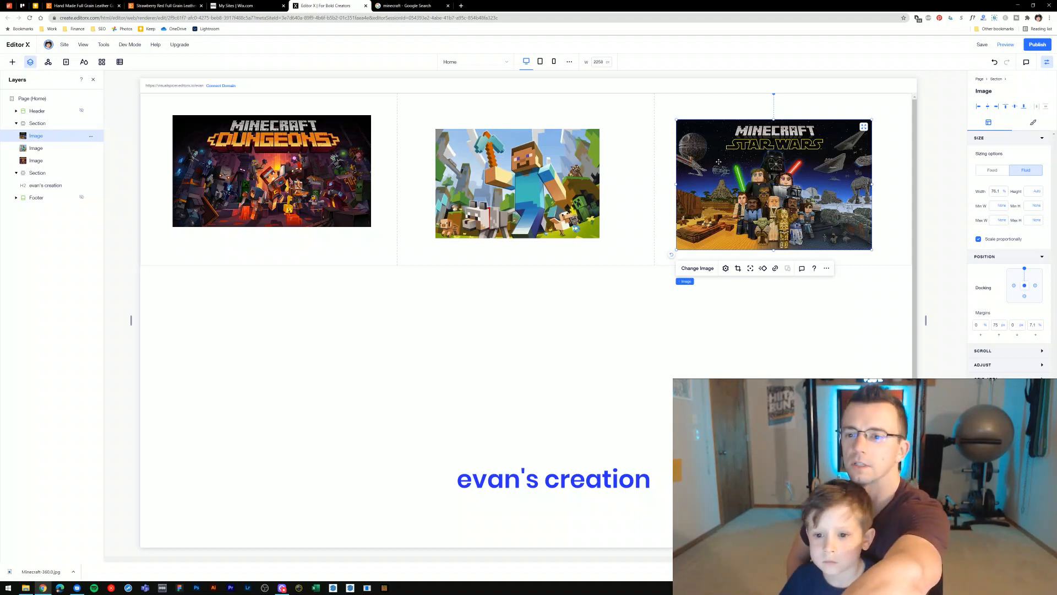
- Stretch the Star Wars, pickaxe character and Dungeons images so each fills its whole grid cell
left_click(863, 127)
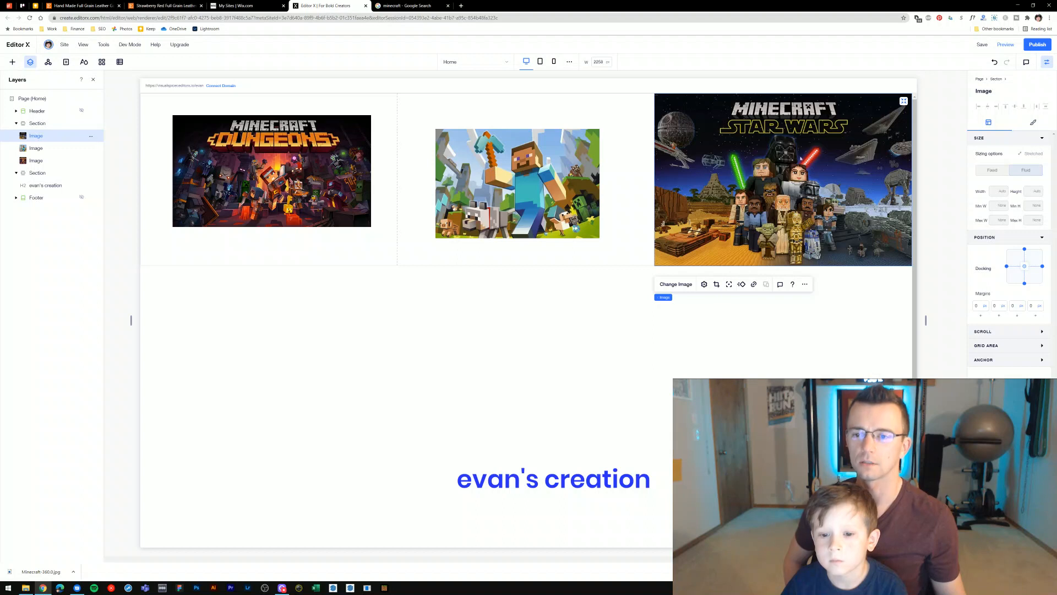
left_click(600, 132)
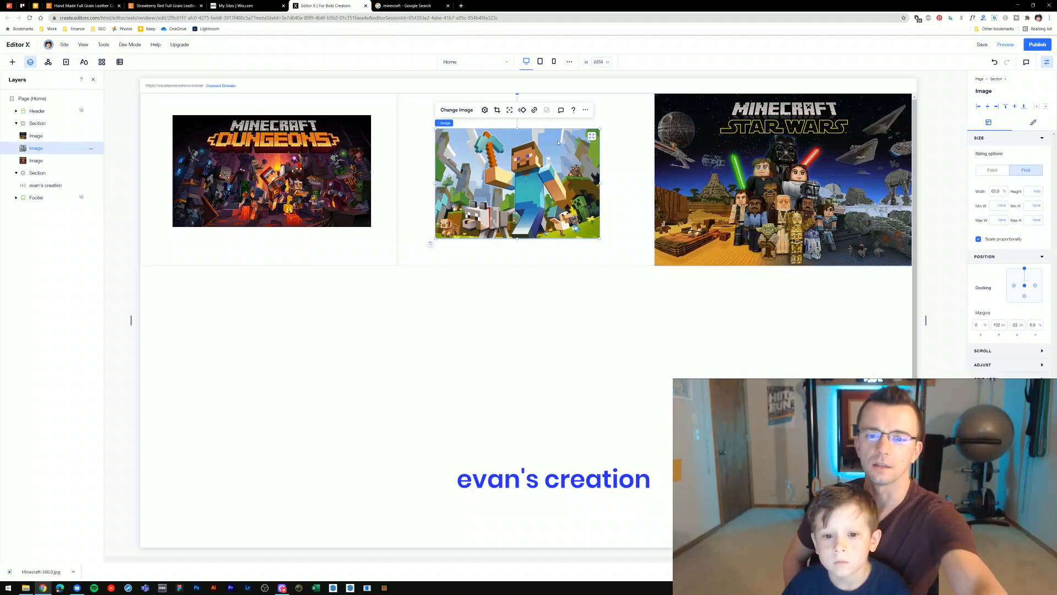
left_click(592, 136)
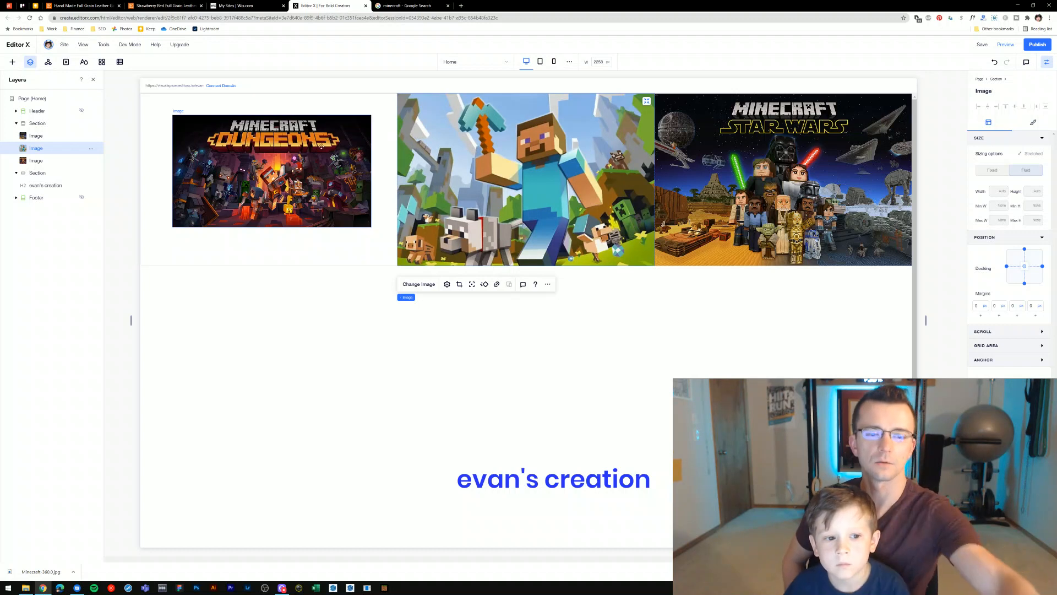
left_click(363, 134)
left_click(364, 123)
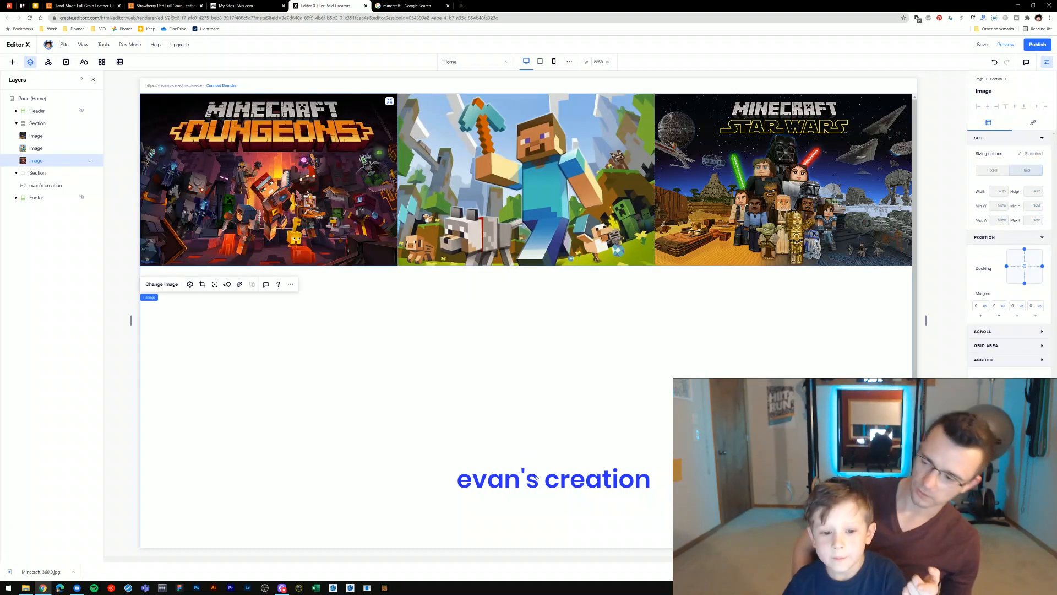
- Move the blue personalised title up into the space below the image row, leaving a gap beneath the images
left_click_drag(544, 485, 496, 307)
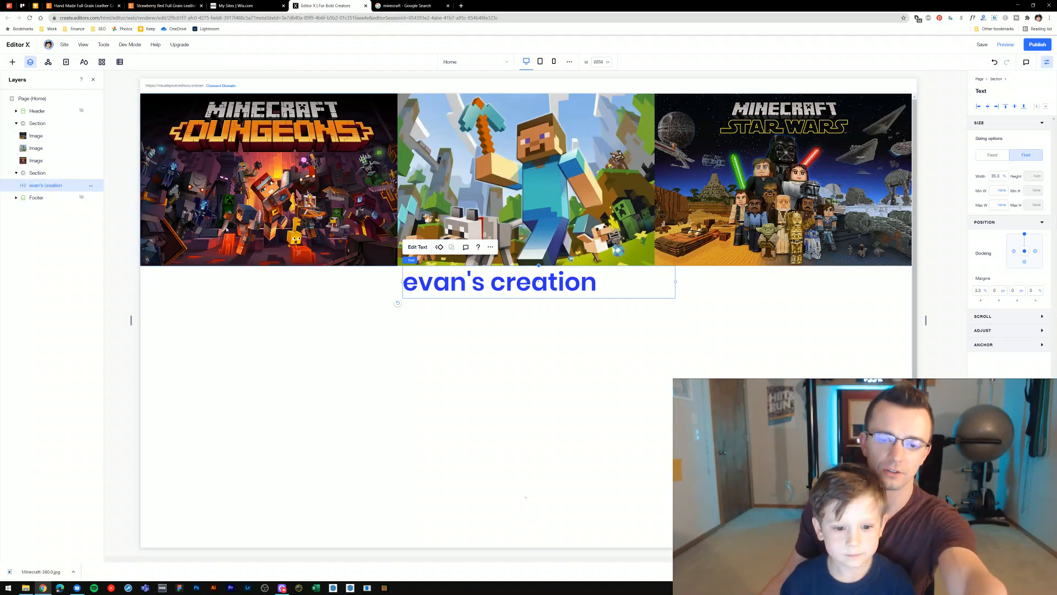
left_click_drag(461, 306, 430, 362)
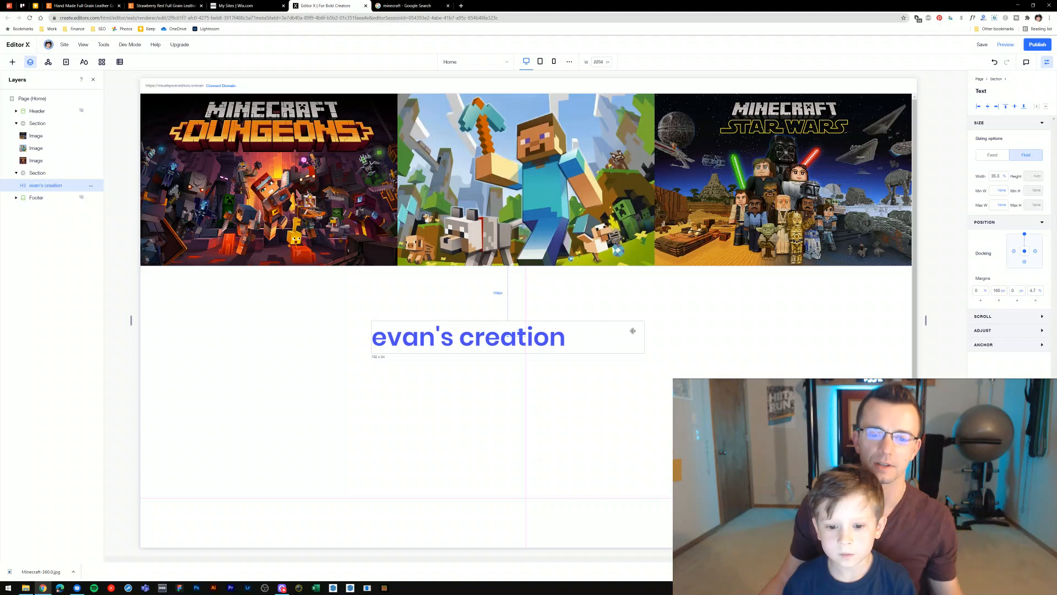
left_click_drag(632, 330, 624, 336)
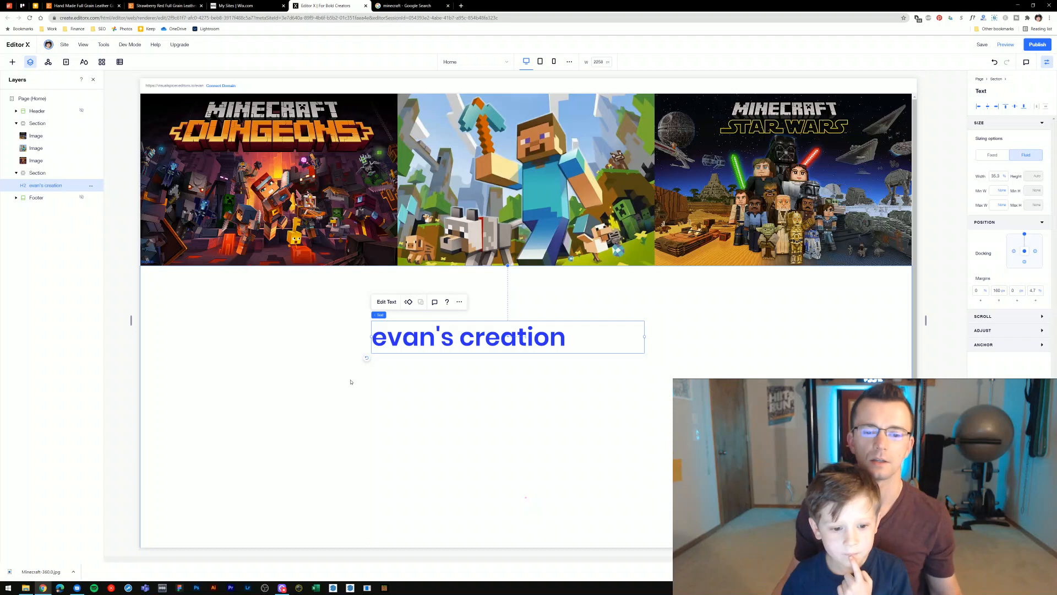
- Set the font size of the whole personalised title to 96
double_click(398, 335)
left_click(401, 335)
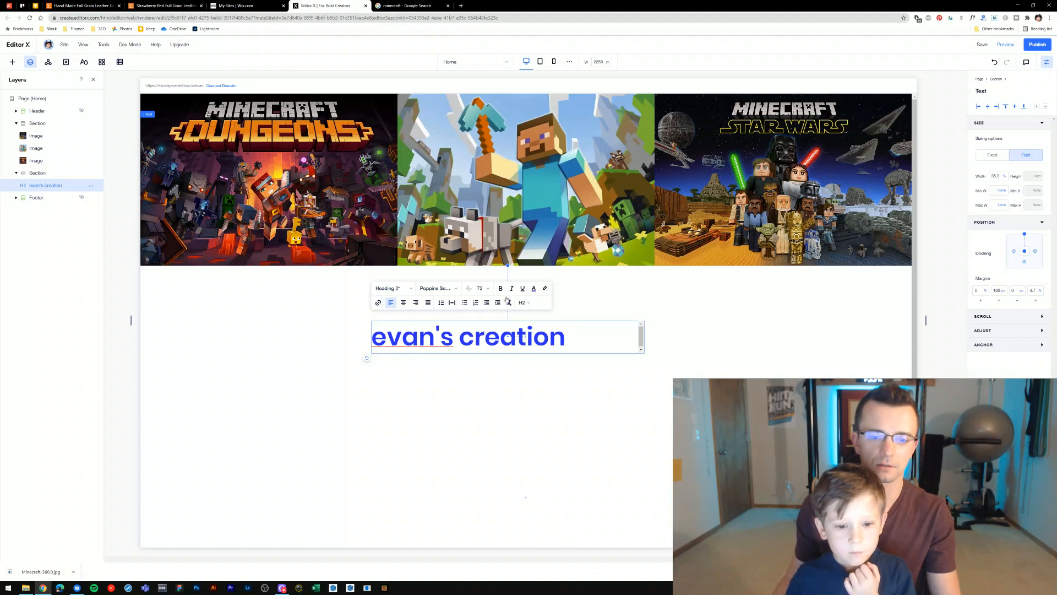
key("ctrl+a")
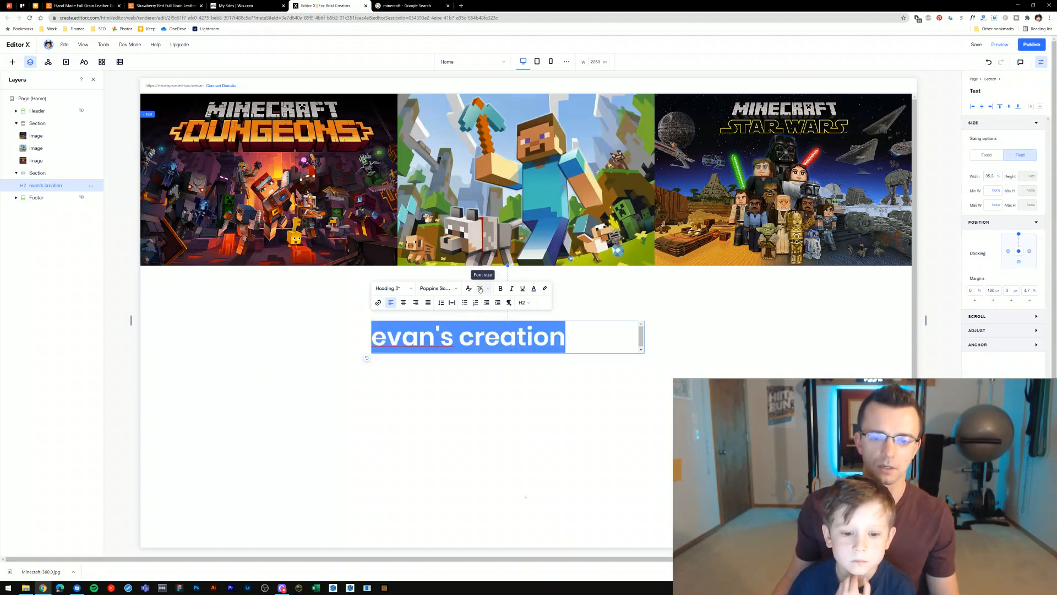
left_click(480, 289)
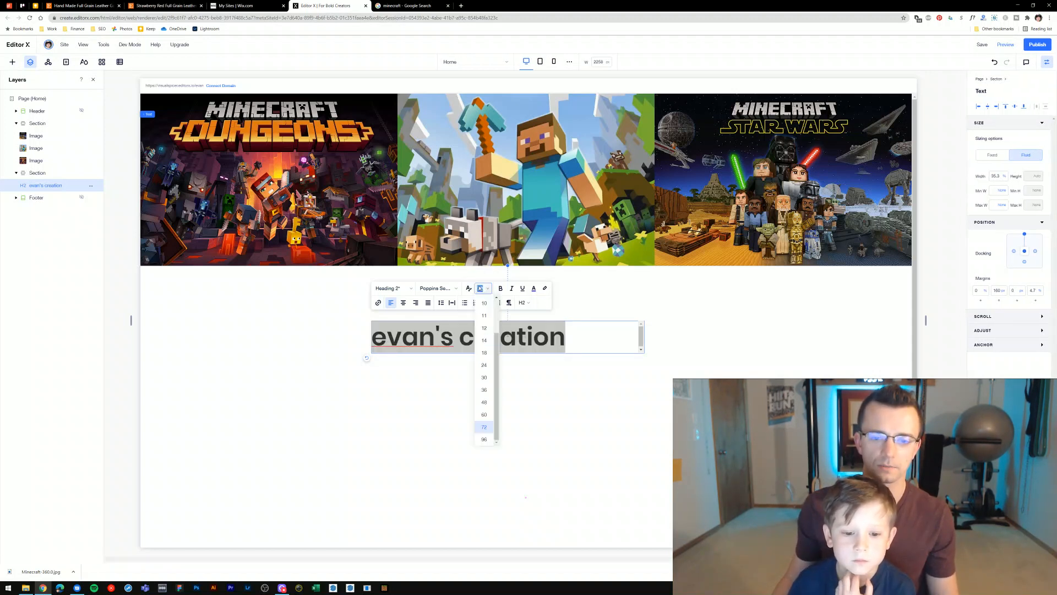
left_click(484, 439)
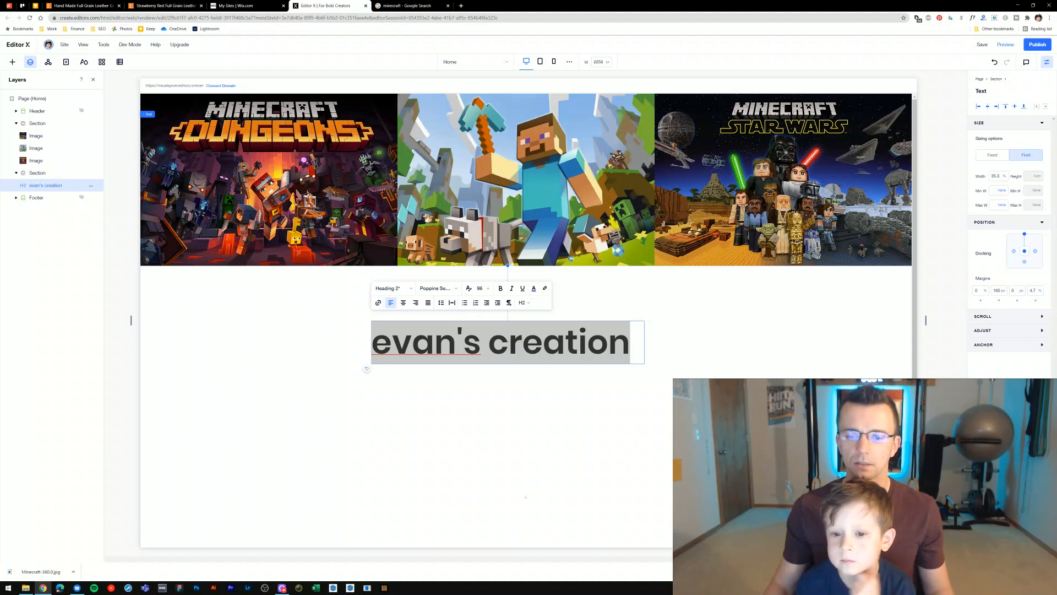
left_click(525, 497)
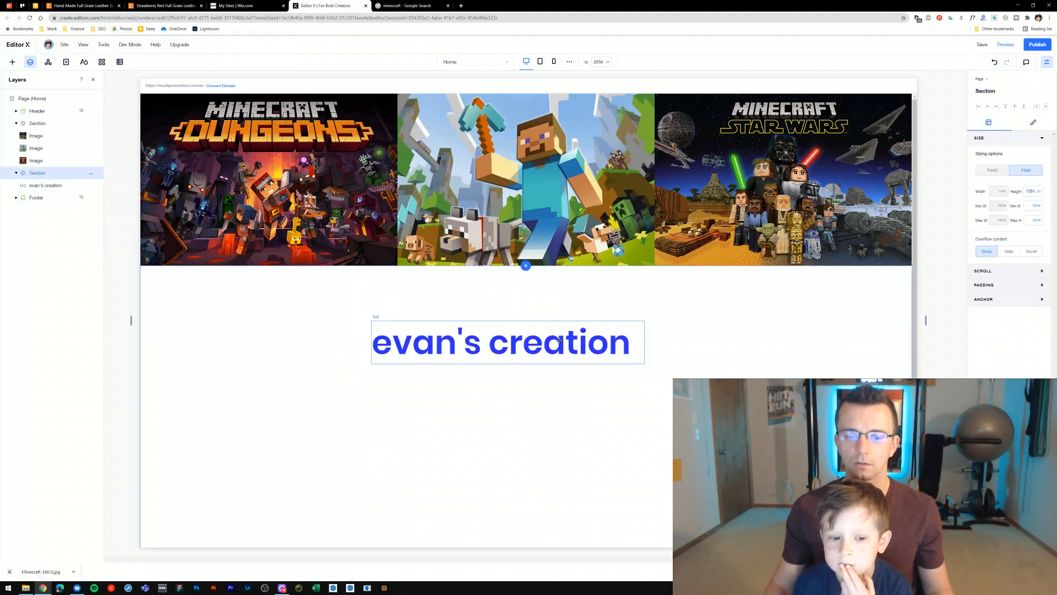
- Move the title slightly lower and dock it to the horizontal centre of its section
left_click(560, 340)
left_click_drag(486, 357, 445, 368)
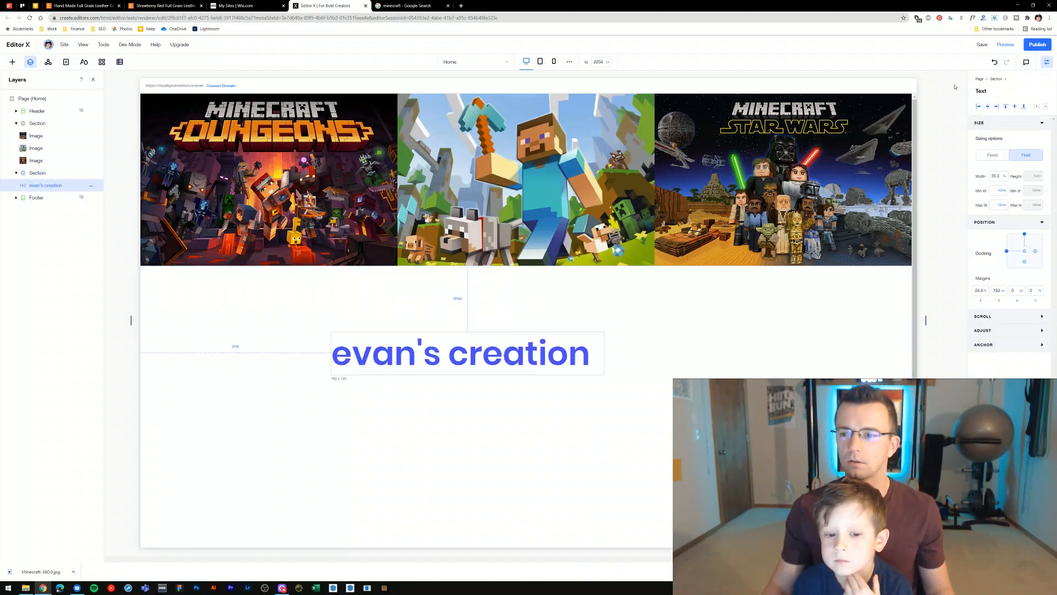
left_click(1024, 251)
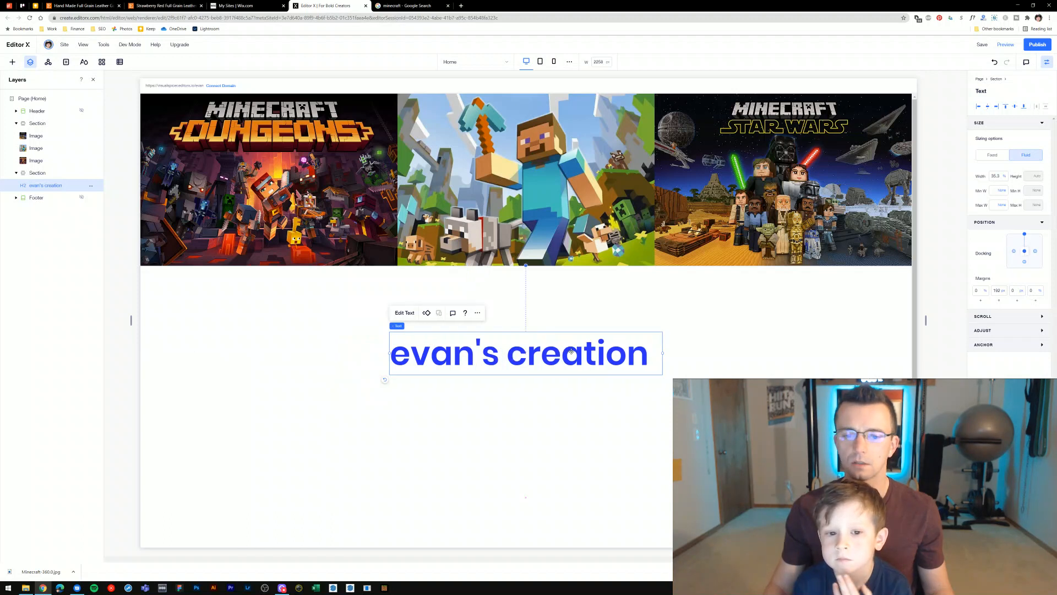
- Centre-align the text of the blue personalised title within its text box
double_click(549, 346)
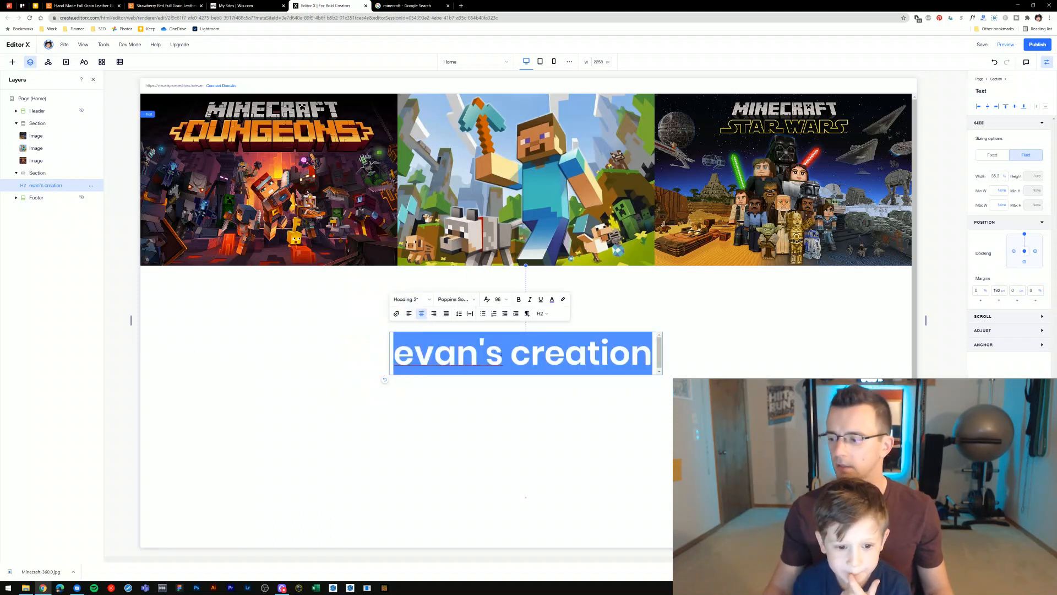
left_click(618, 373)
left_click(725, 356)
left_click(640, 356)
- Set the width of the personalised title's text box to 90%
left_click(998, 176)
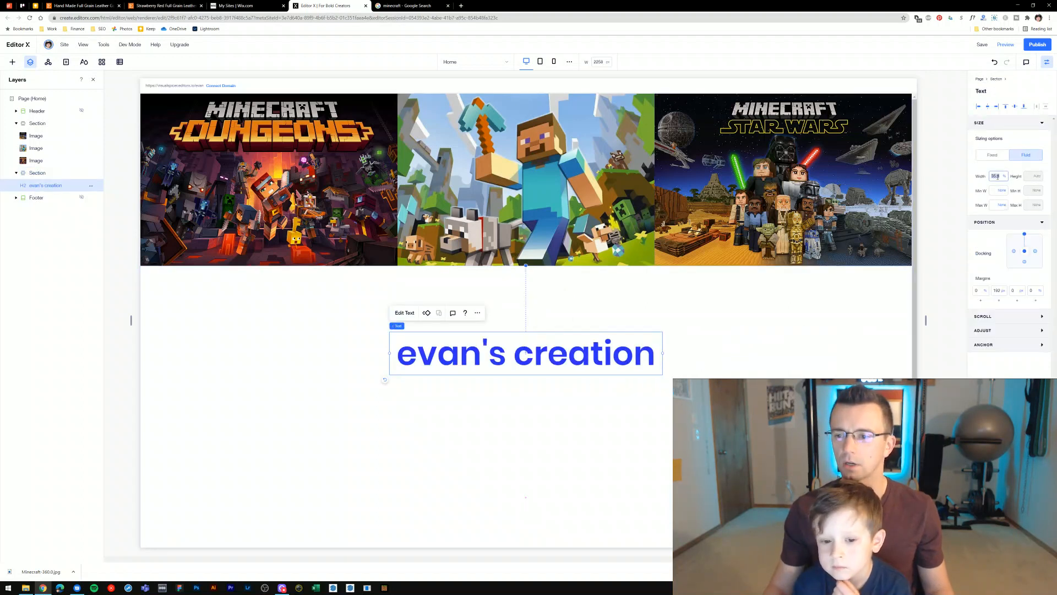
type("90")
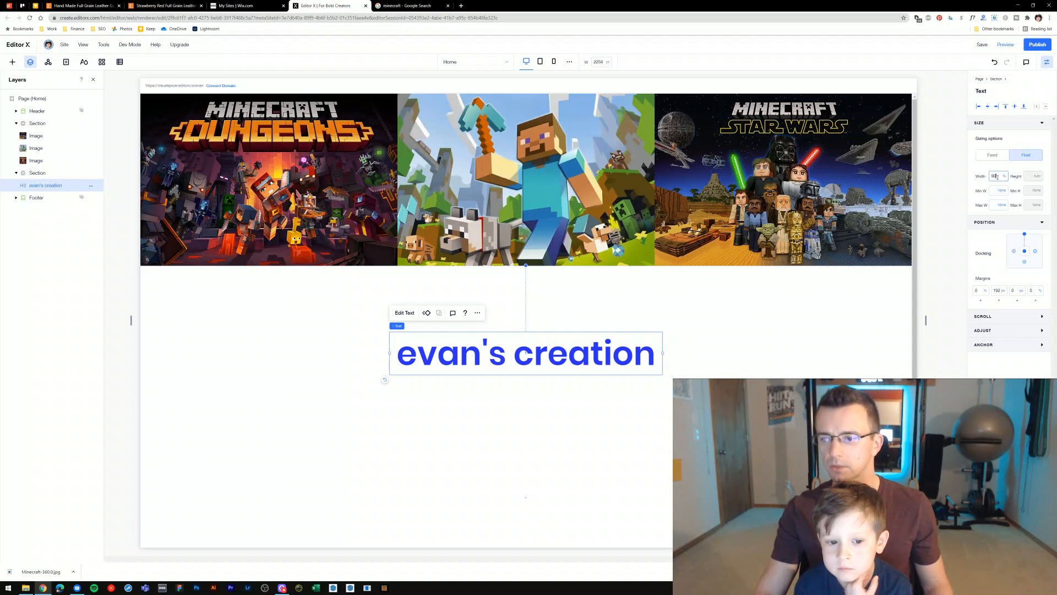
key("Return")
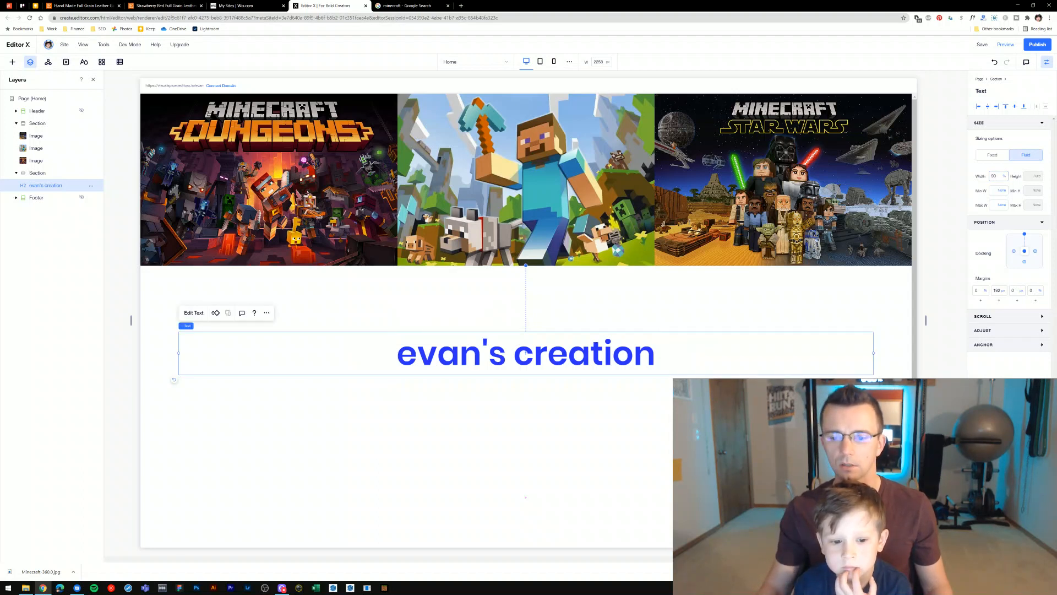
- Turn on text scaling for the whole personalised title and try maximum font sizes of 500, 200 and 100
double_click(609, 354)
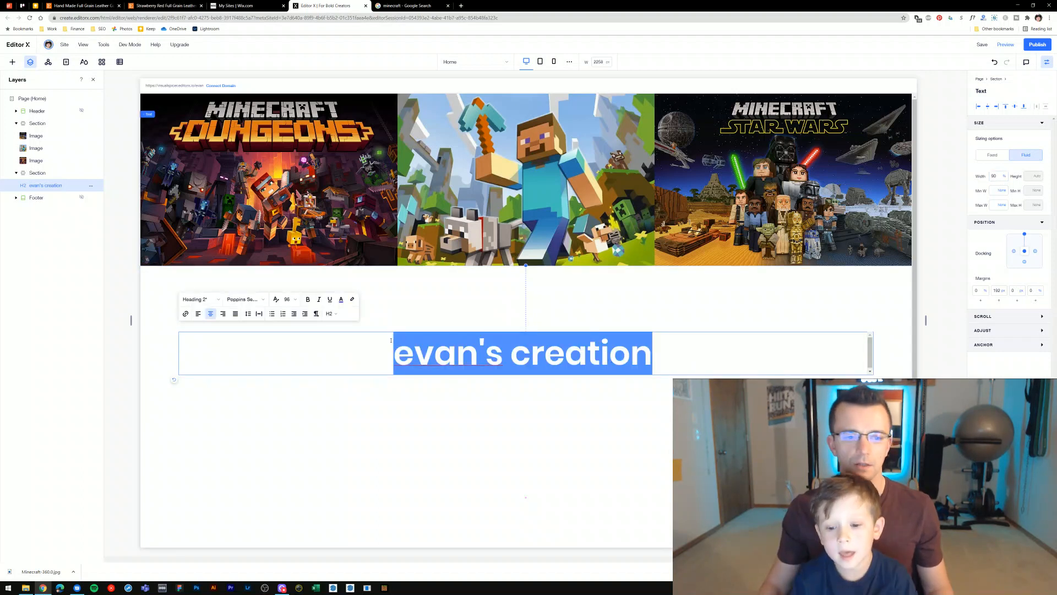
left_click(277, 300)
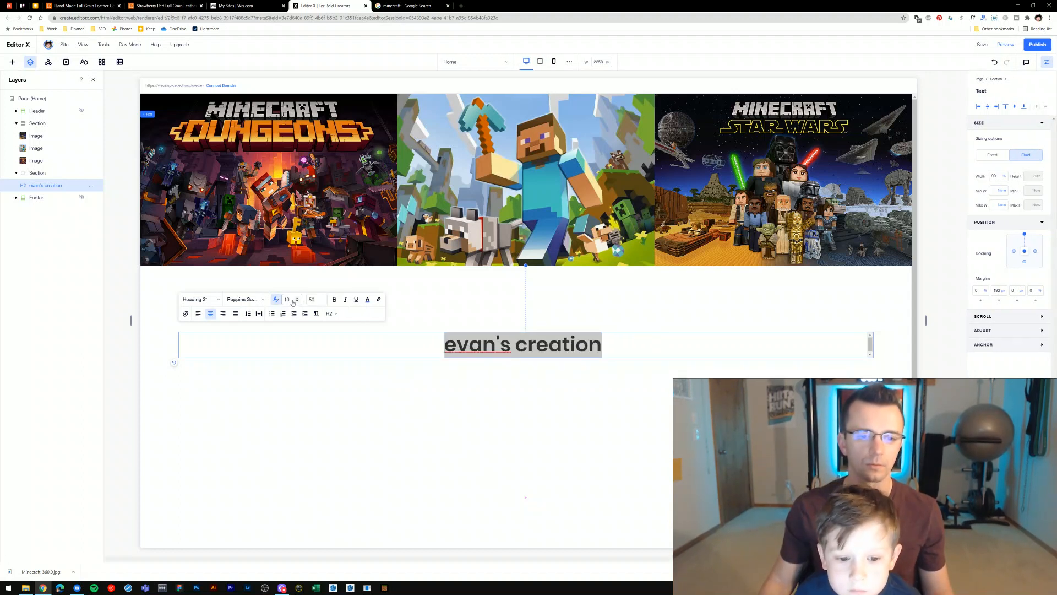
left_click(317, 299)
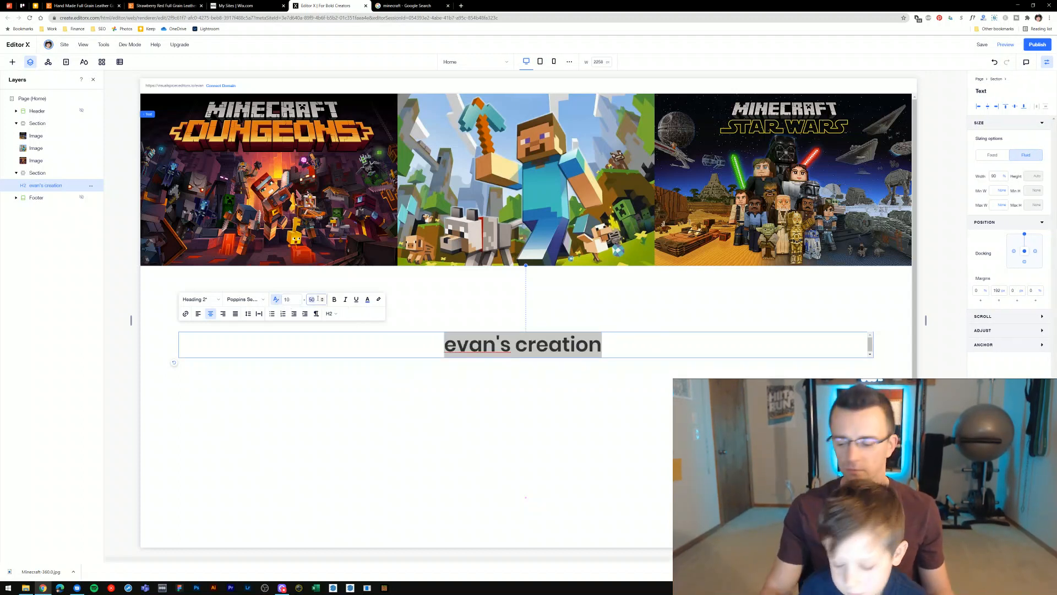
type("500")
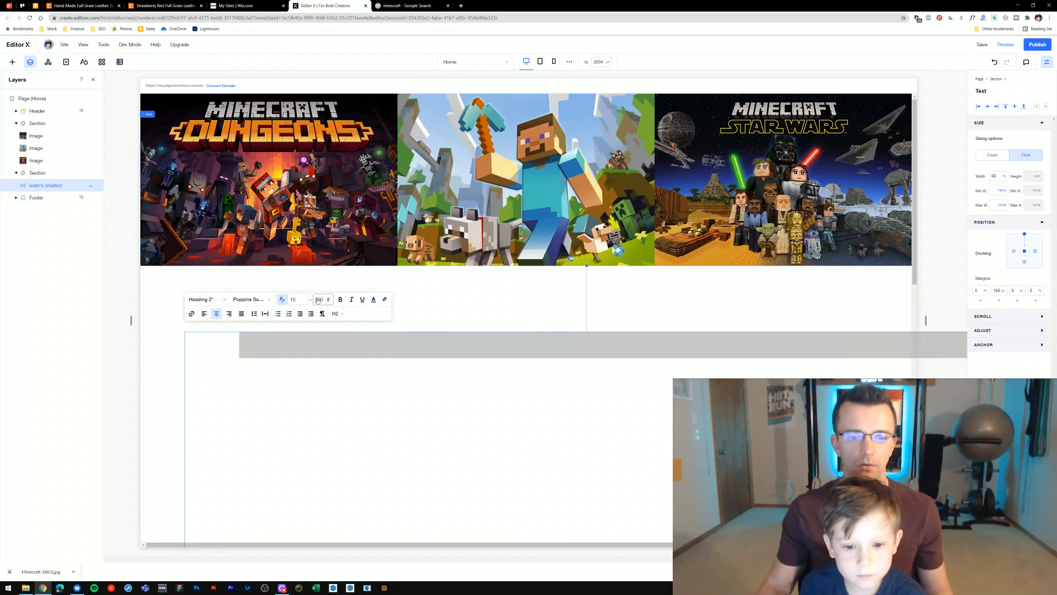
left_click(322, 300)
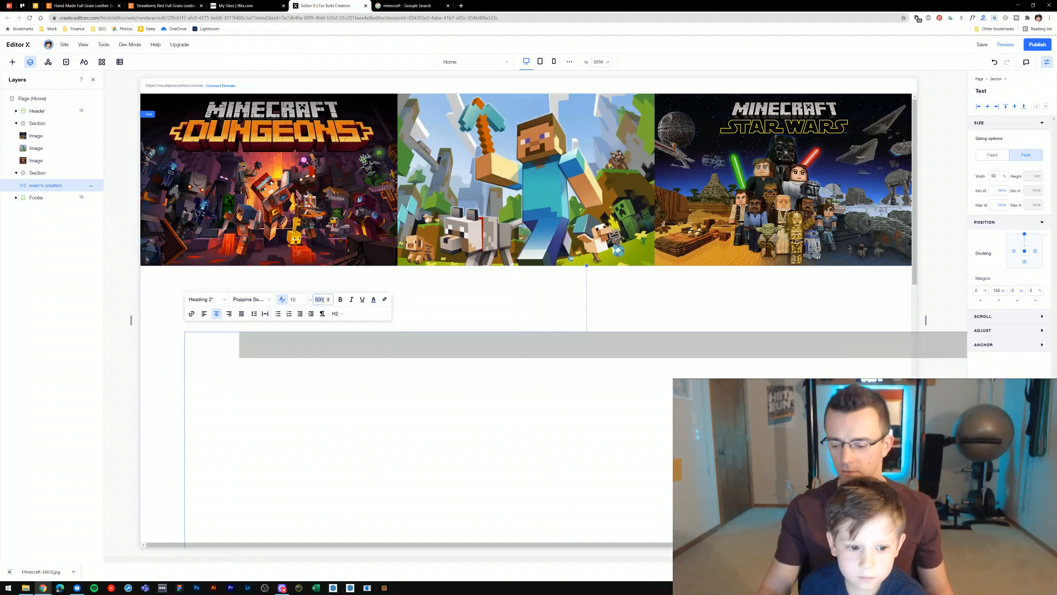
type("200")
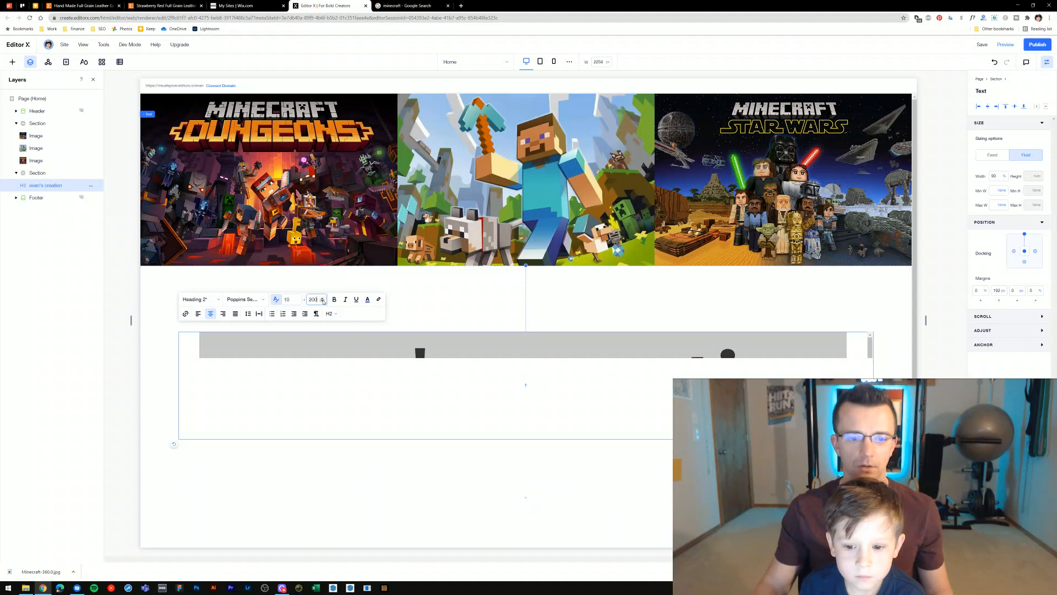
double_click(313, 299)
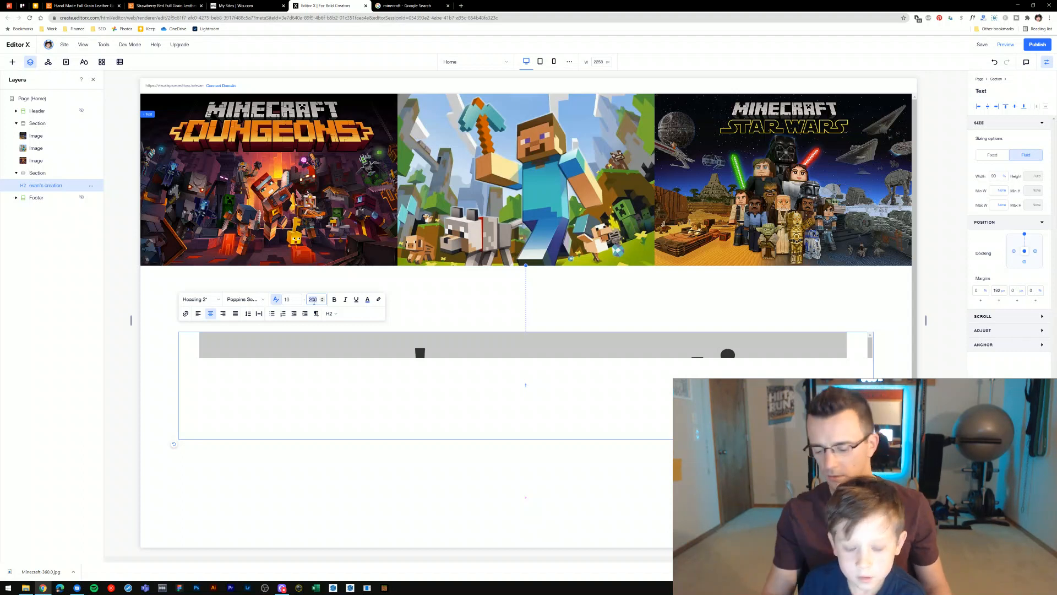
type("100")
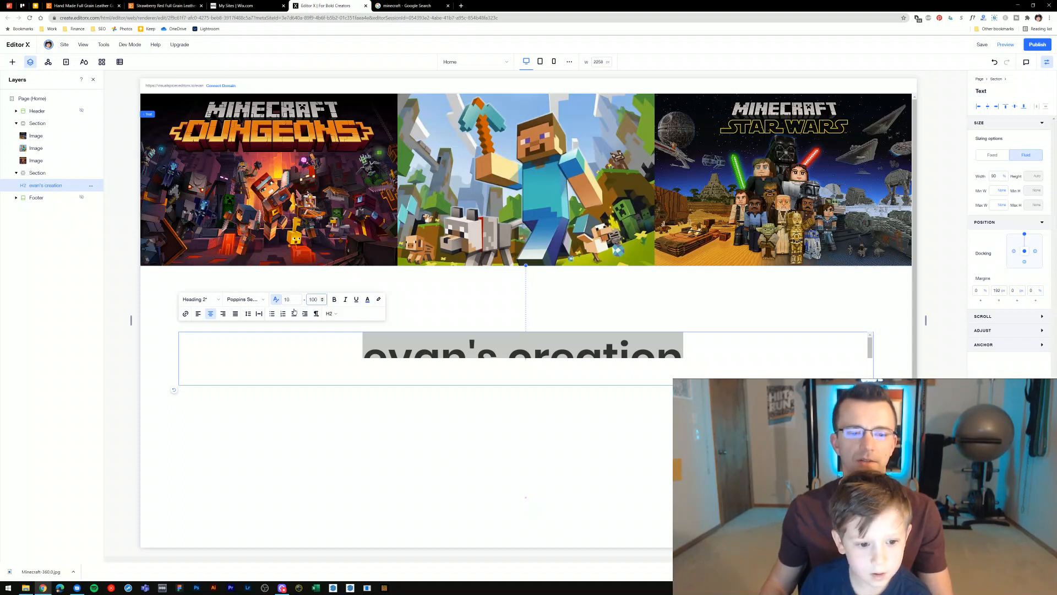
- Set the personalised title's text scaling range to a minimum of 40 and a maximum of 150
left_click(291, 300)
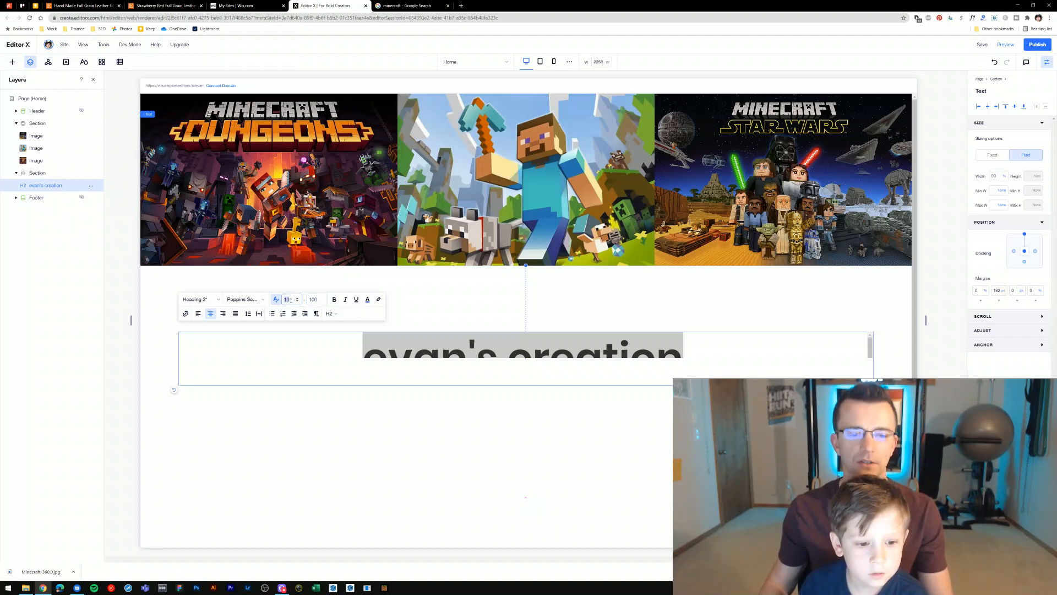
type("30")
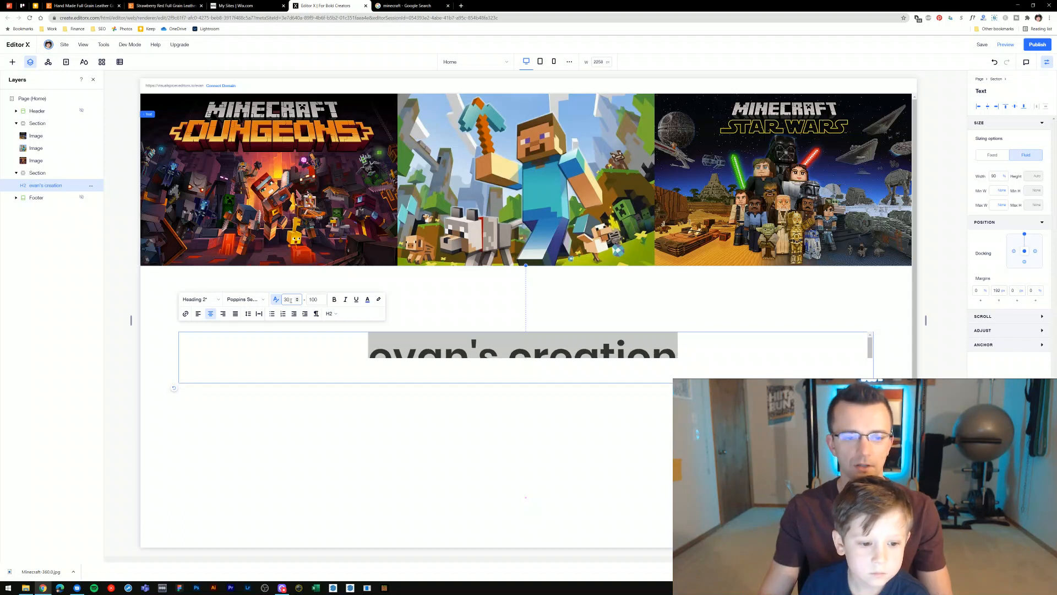
key("Up")
key("Up")
key("Up")
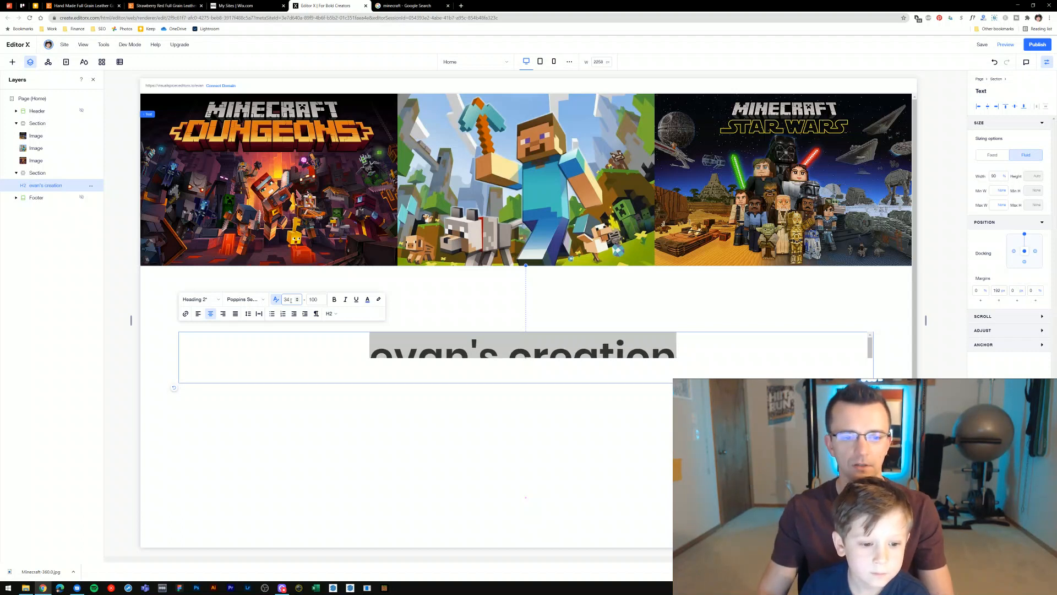
key("Up")
key("Up")
key("Up")
key("Up")
key("Up")
key("Up")
key("Tab")
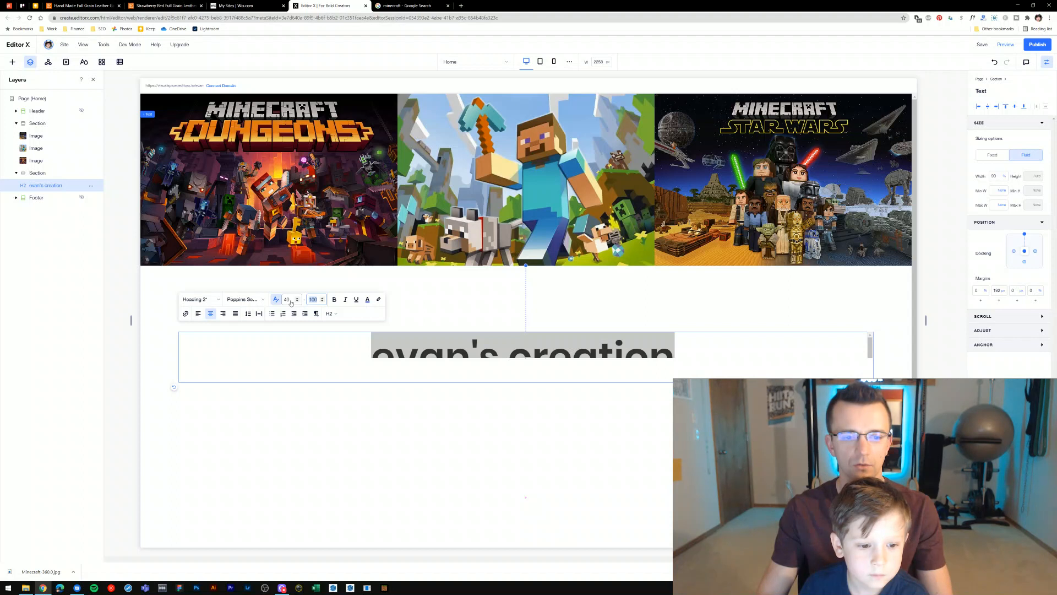
type("150")
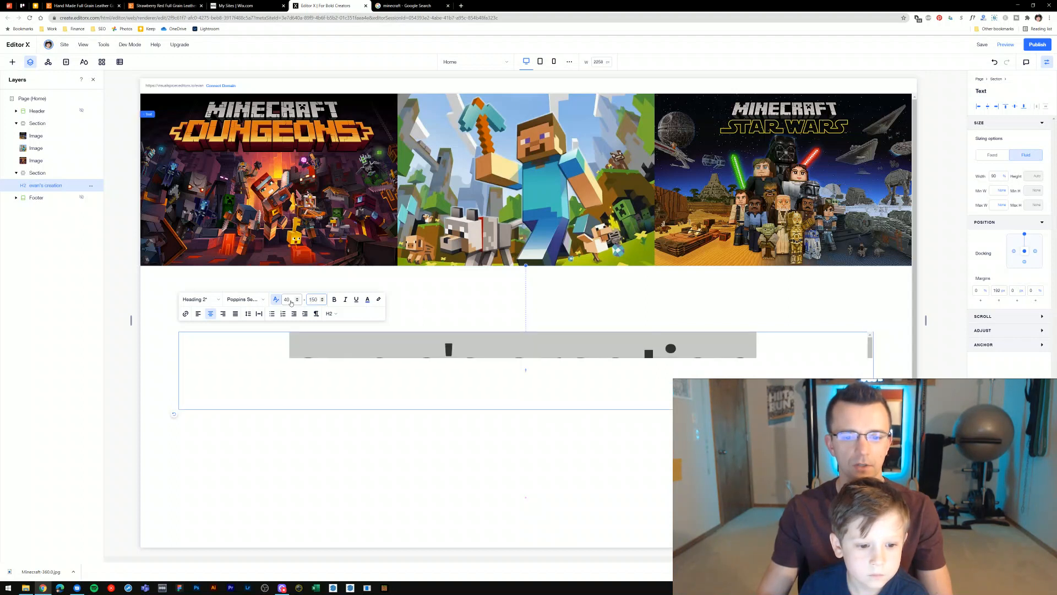
left_click(611, 468)
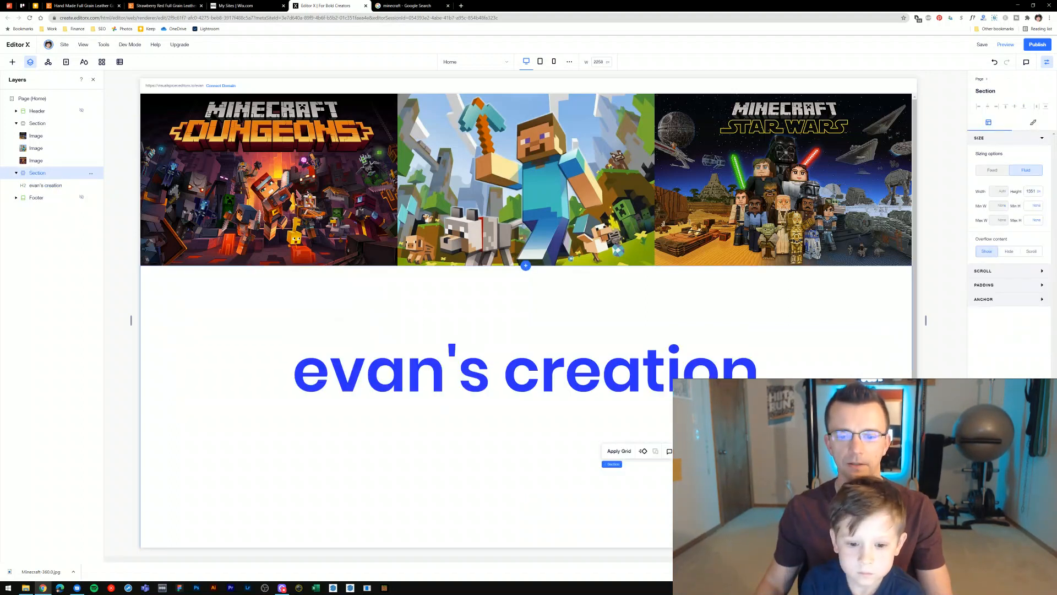
- Dock the personalised title's text box to both the left and right edges of its section
left_click(525, 371)
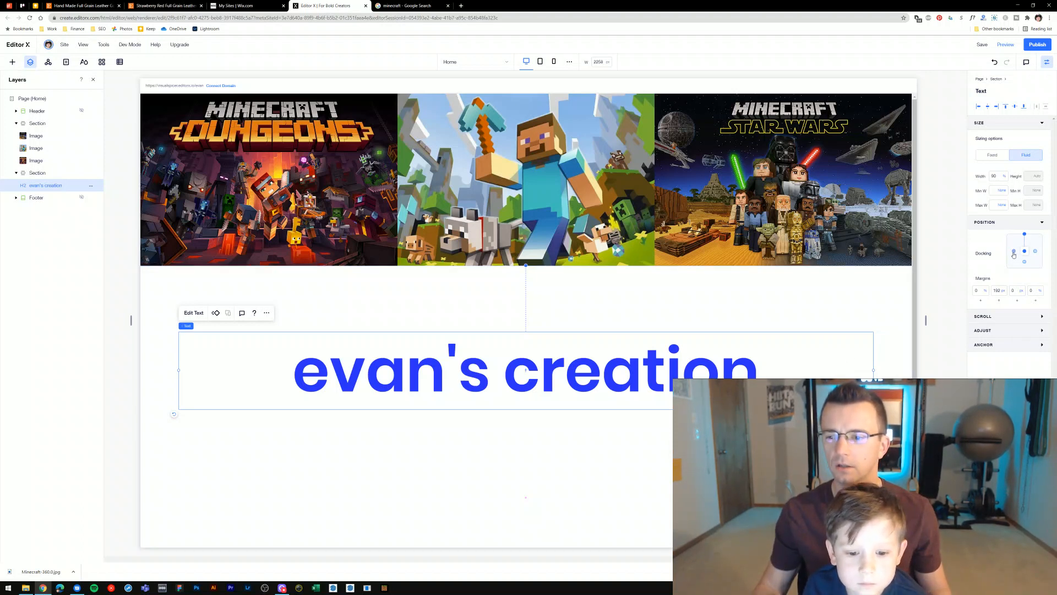
left_click(1014, 253)
left_click(1036, 252)
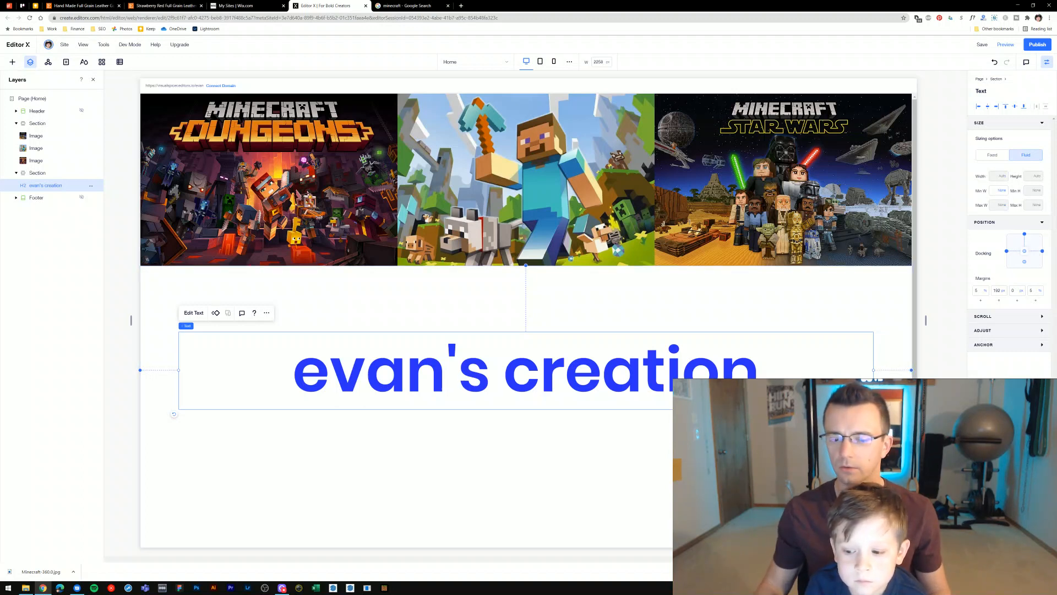
- Dismiss the browser's downloads bar, preview the home page up to its image row, and return to editing
left_click(1051, 572)
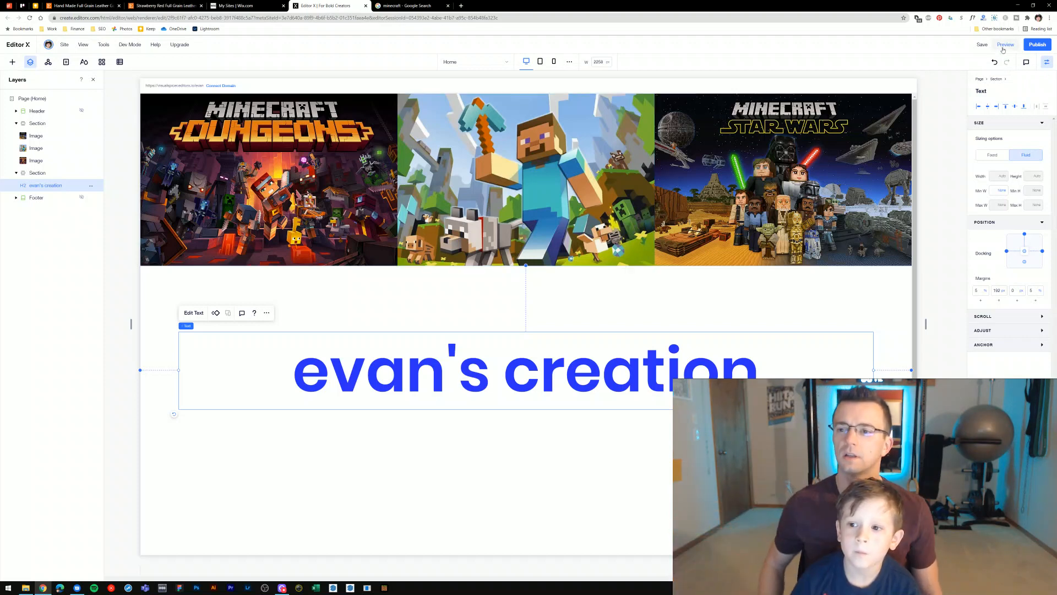
left_click(1003, 45)
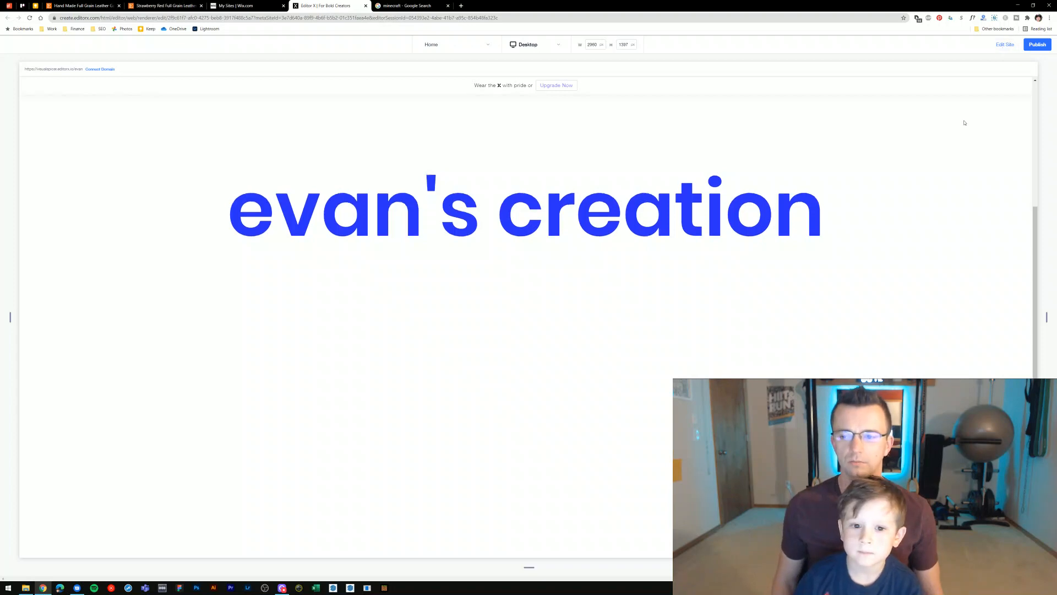
scroll(964, 122, "up", 3)
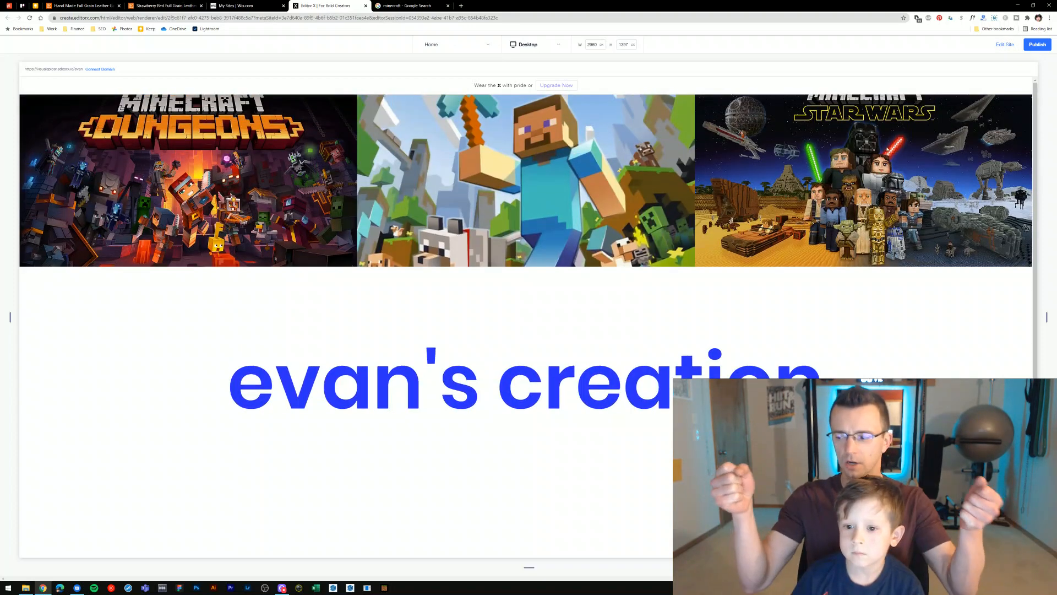
left_click(1003, 45)
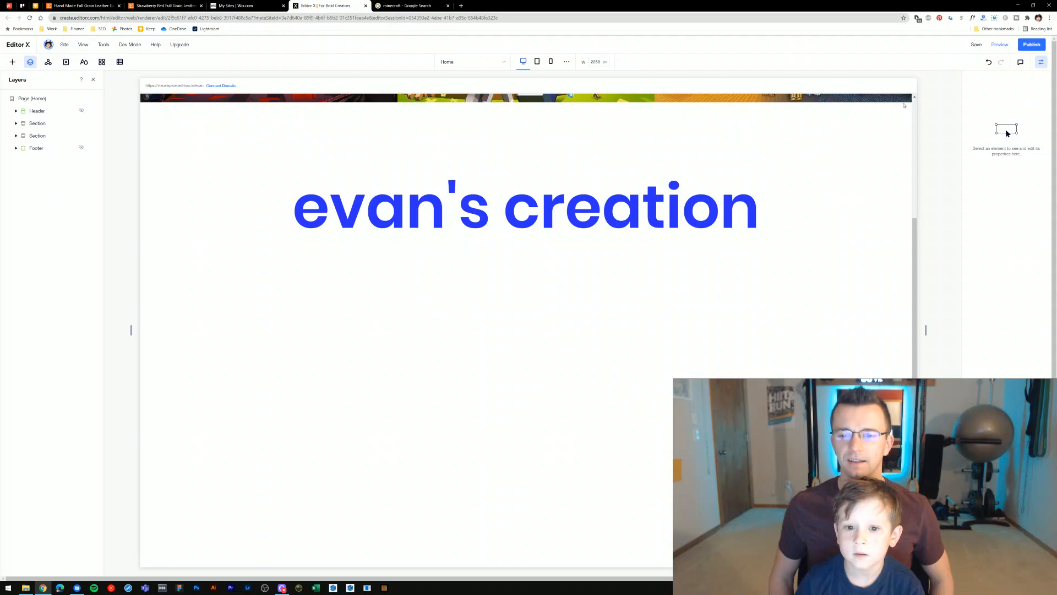
- Narrow the desktop canvas to about 1680 px to check how the images and title scale
scroll(896, 112, "up", 3)
scroll(896, 107, "up", 1)
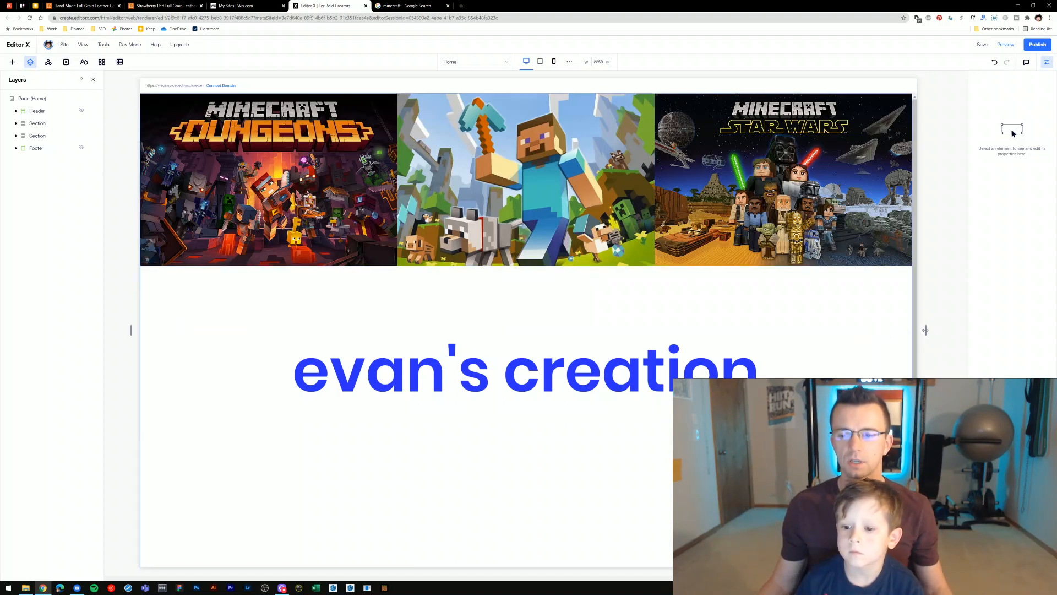
left_click_drag(926, 329, 826, 328)
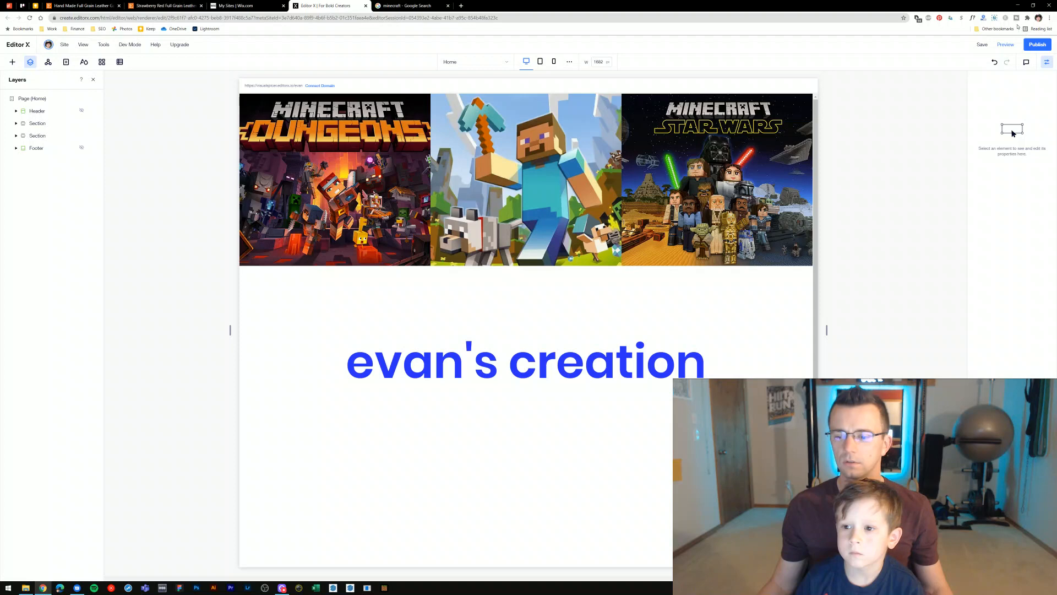
- Preview the home page once more from the title up to the image row and go back to editing the page
left_click(1005, 44)
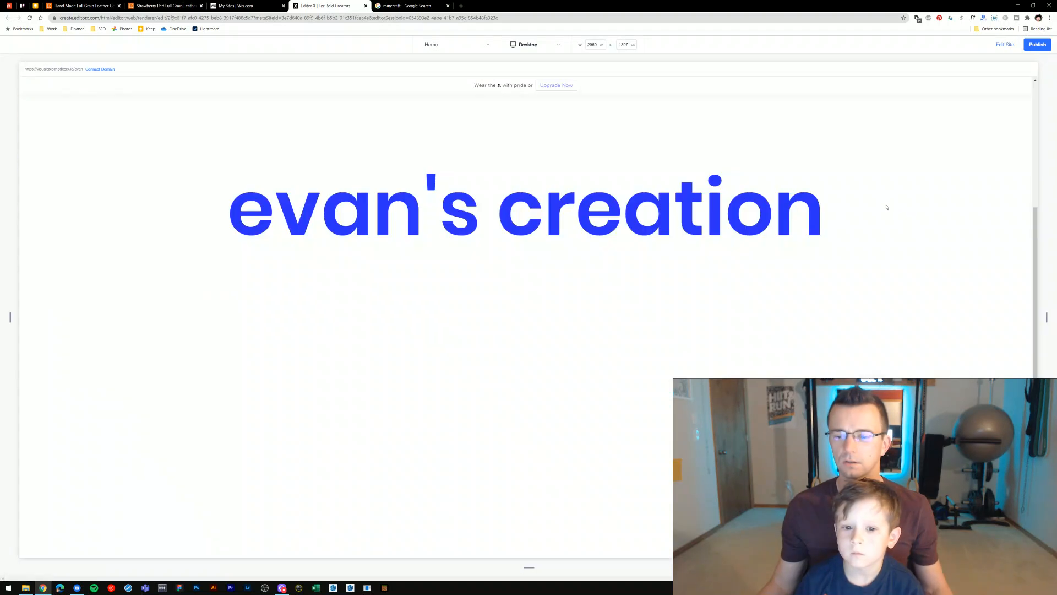
scroll(886, 207, "up", 3)
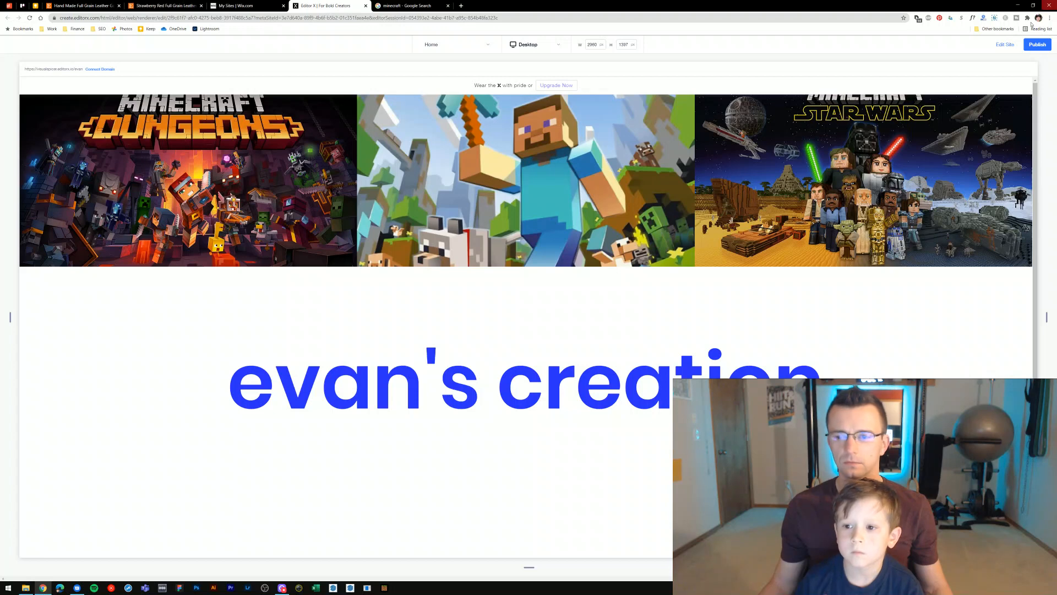
left_click(1003, 45)
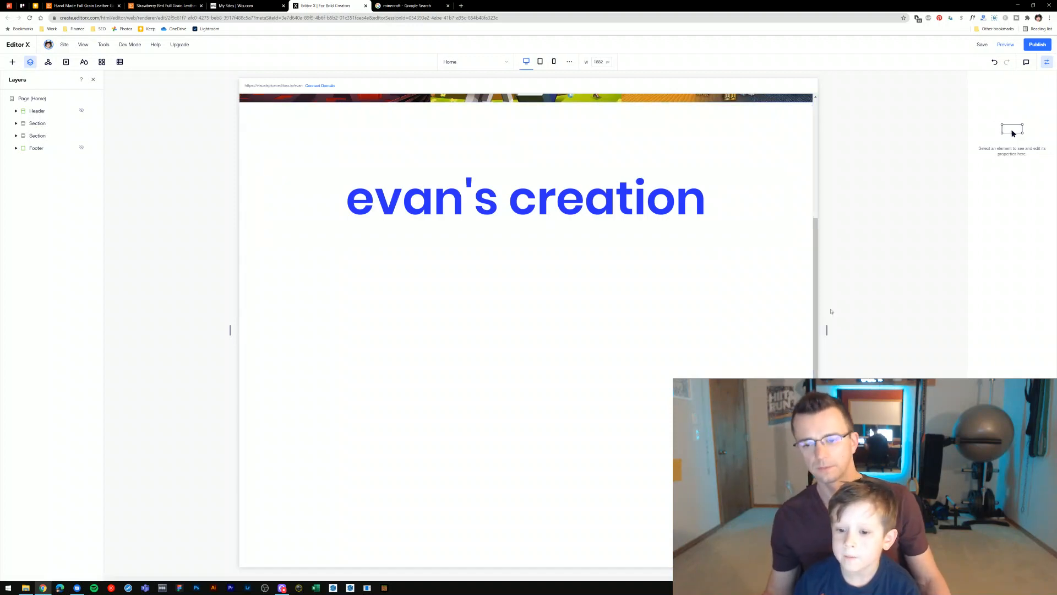
left_click(831, 314)
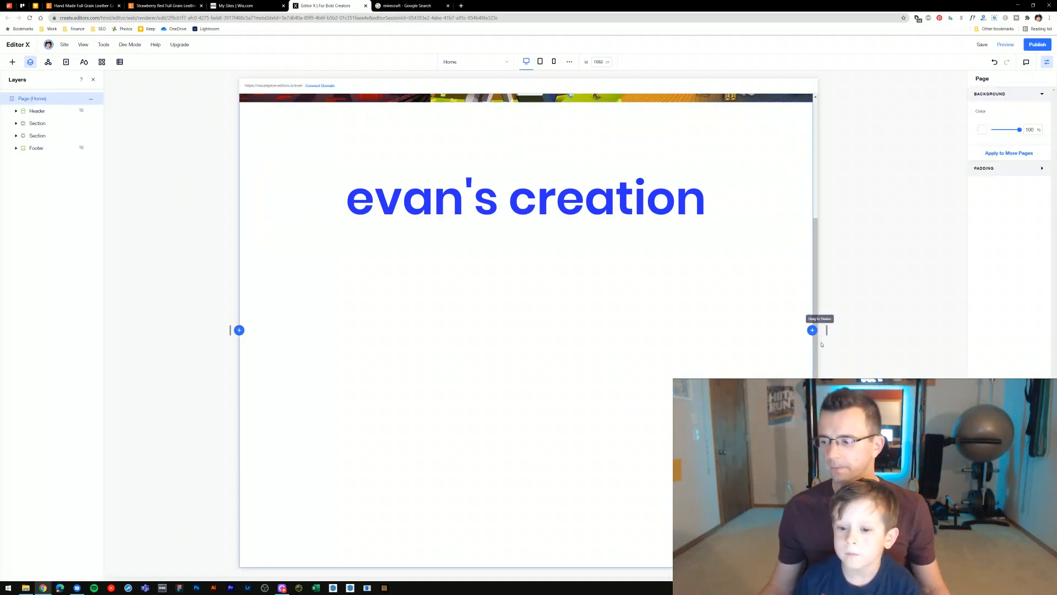